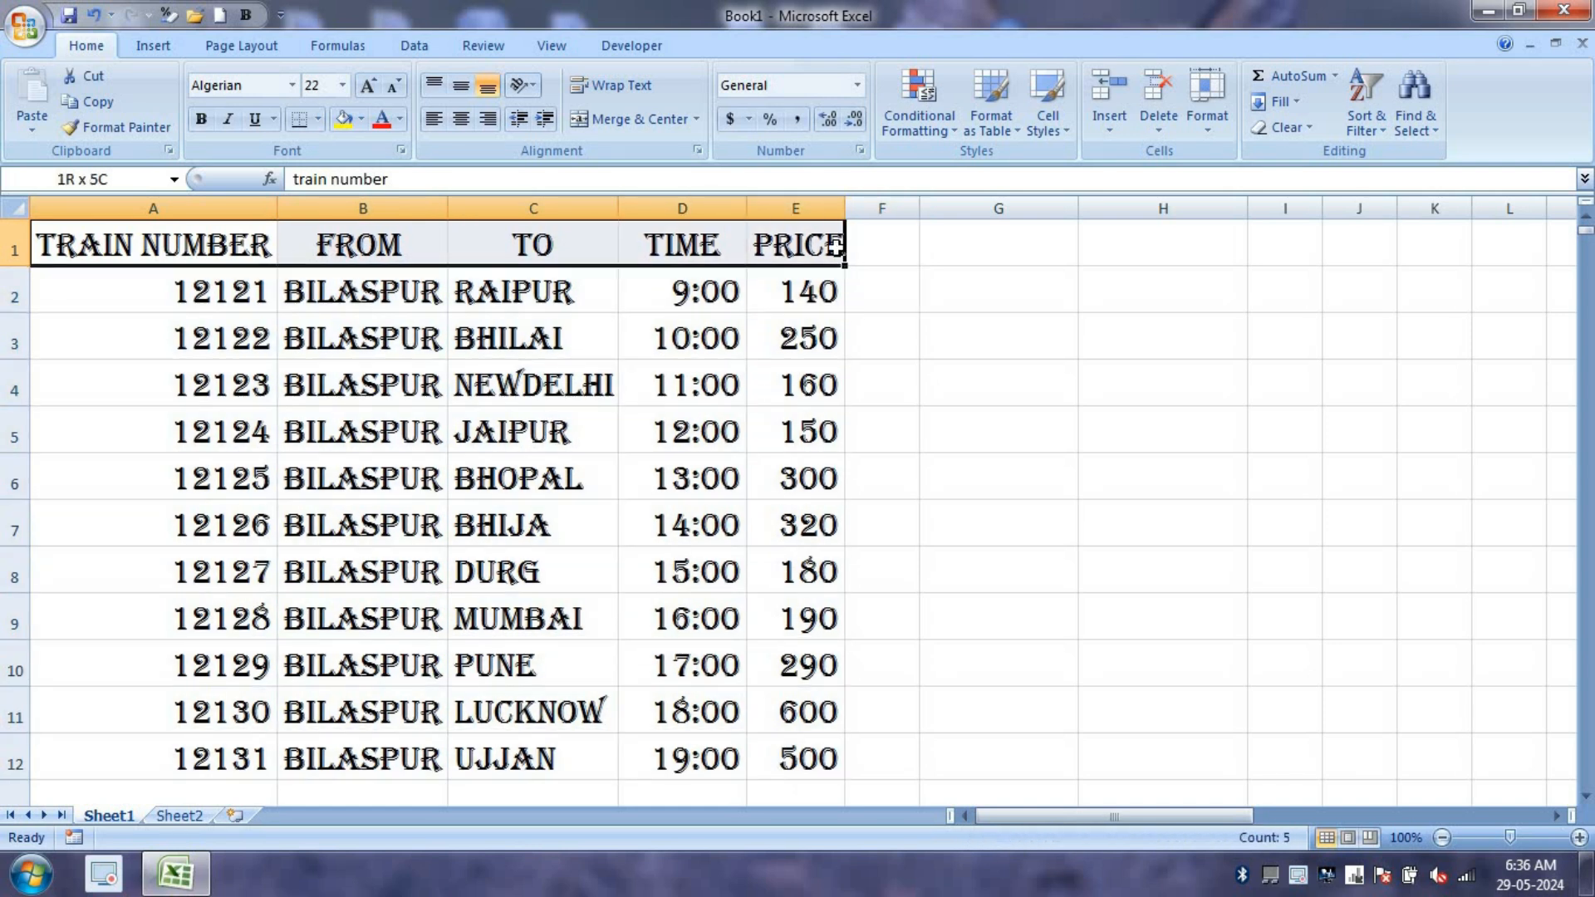
Copy the header cells A1:E1 from Sheet1 and paste them transposed into Sheet2 starting at cell BL1
{"action": "key", "text": "ctrl+c"}
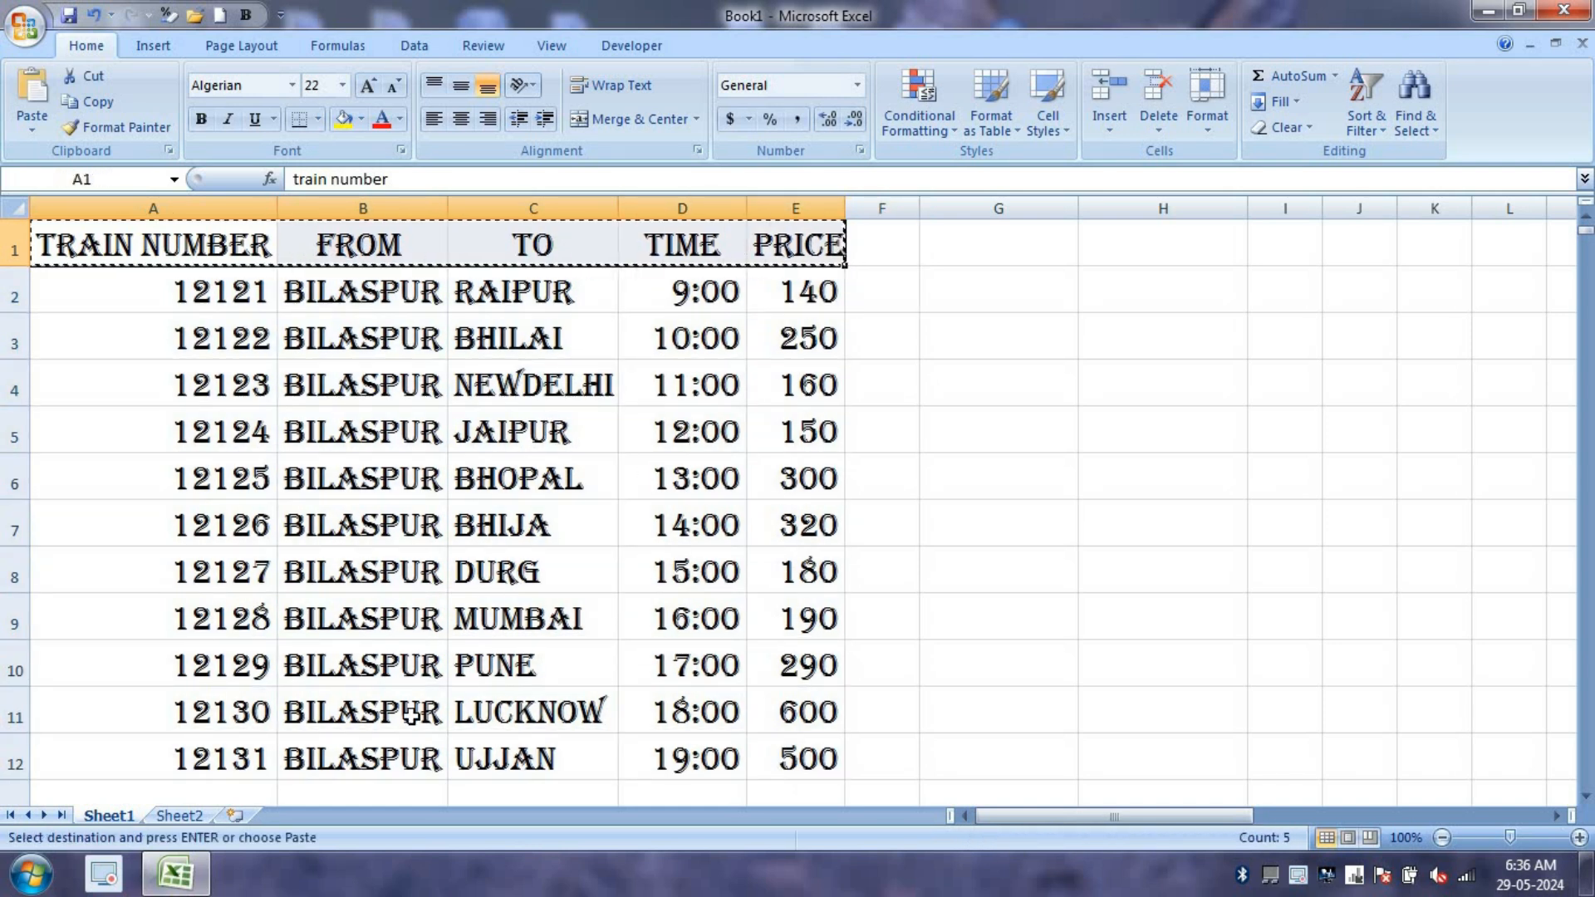
{"action": "left_click", "coordinate": [183, 815]}
{"action": "left_click", "coordinate": [93, 339]}
{"action": "key", "text": "Delete"}
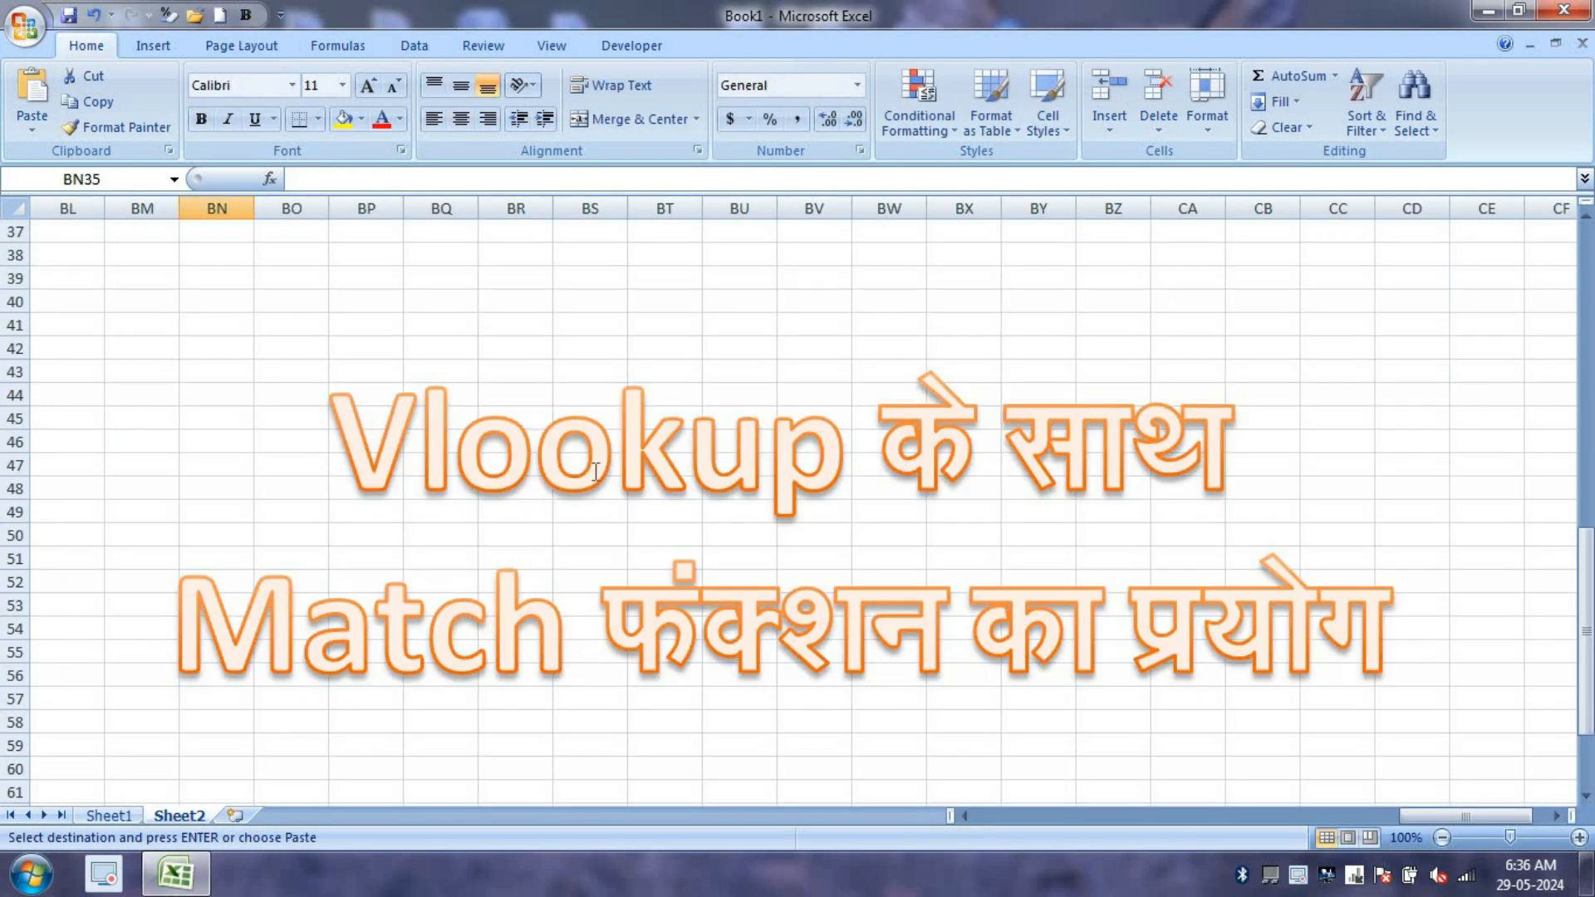
{"action": "left_click", "coordinate": [595, 472]}
{"action": "left_click", "coordinate": [683, 338]}
{"action": "key", "text": "Delete"}
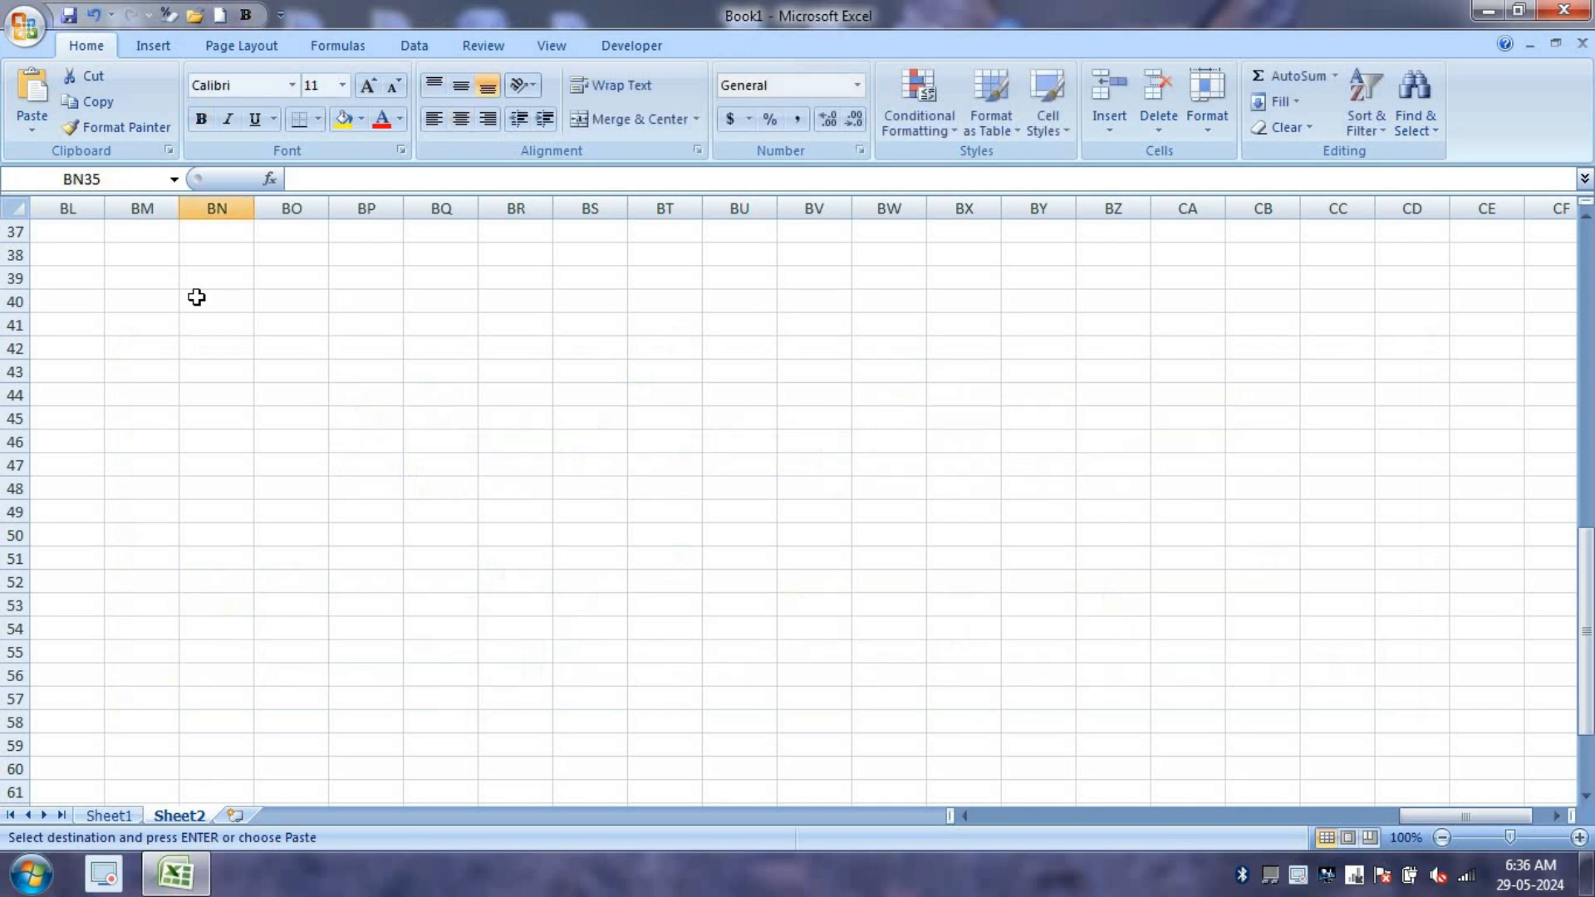
{"action": "scroll", "coordinate": [327, 482], "scroll_direction": "up", "scroll_amount": 11}
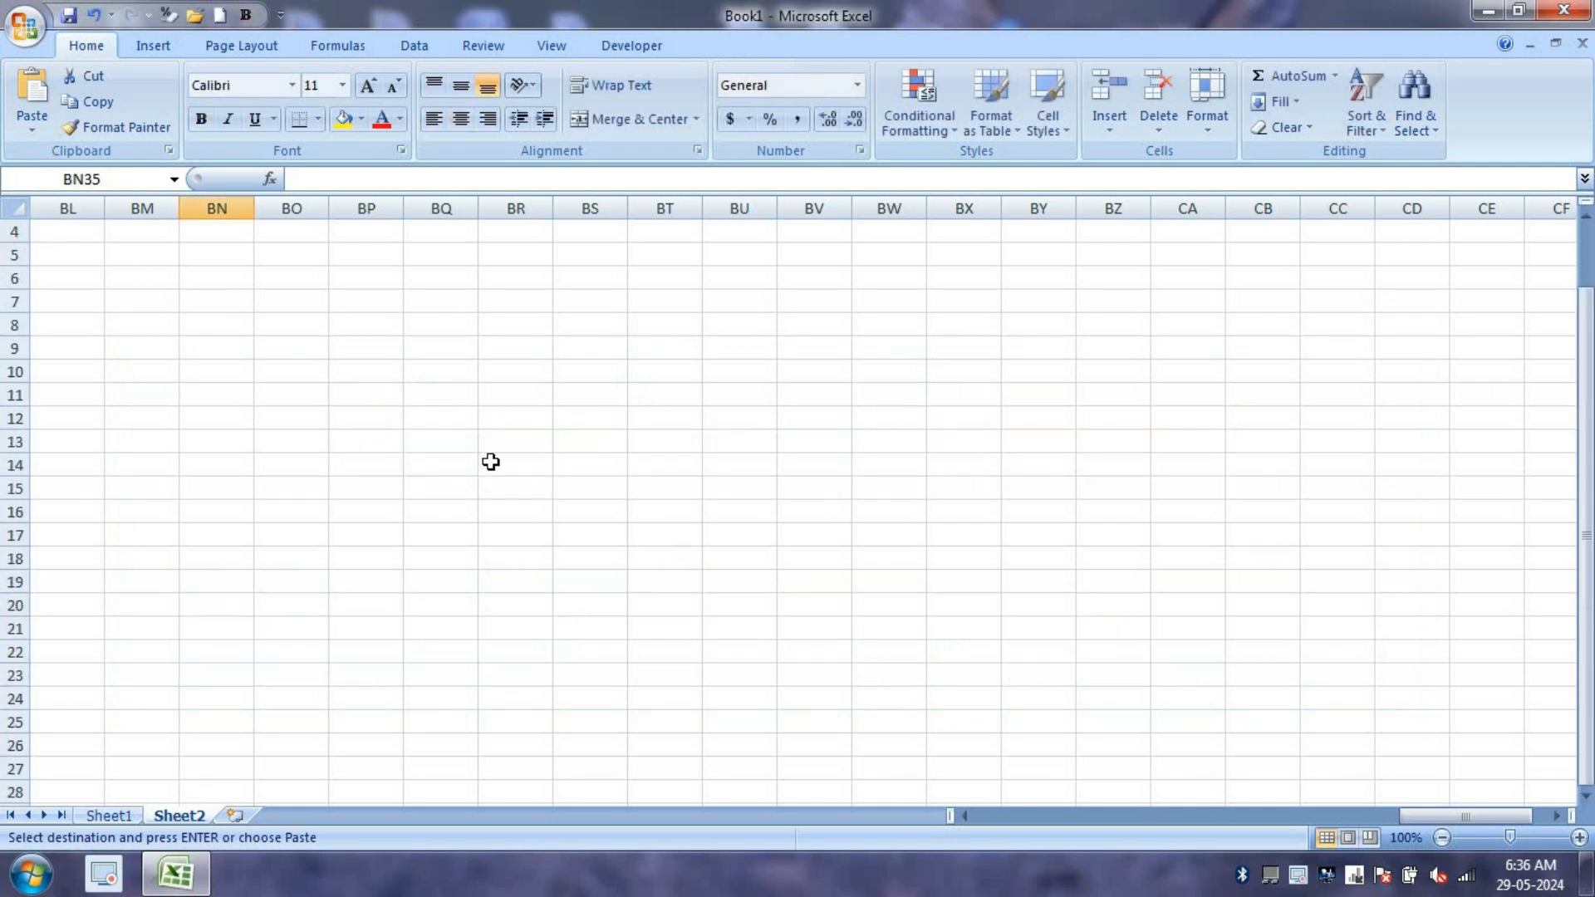
{"action": "scroll", "coordinate": [491, 462], "scroll_direction": "up", "scroll_amount": 1}
{"action": "left_click", "coordinate": [63, 232]}
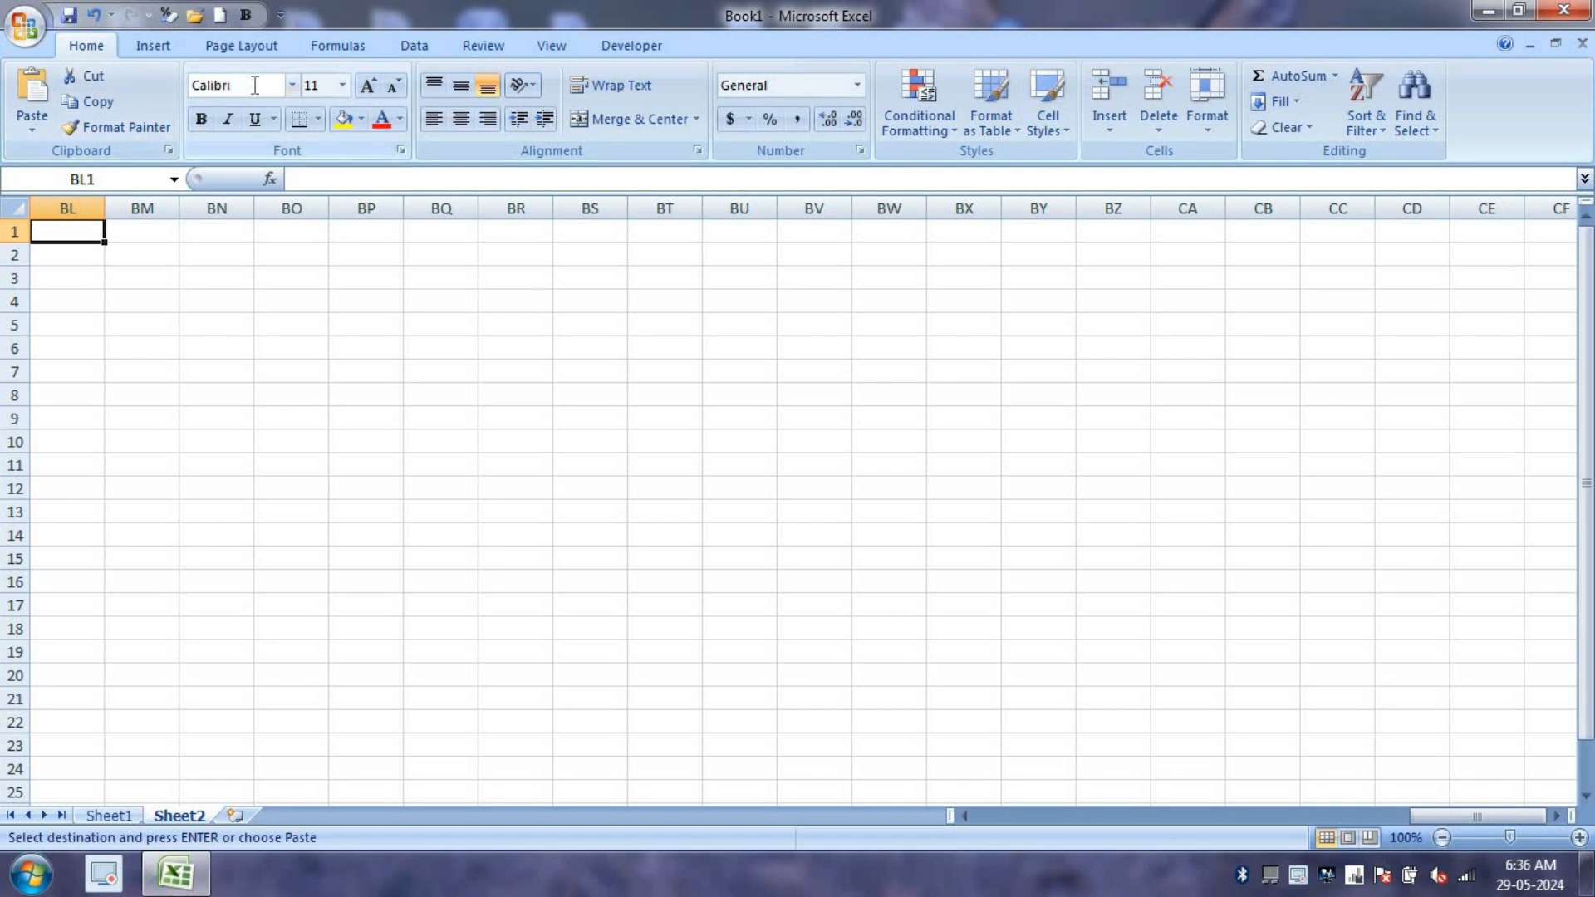
{"action": "left_click", "coordinate": [33, 123]}
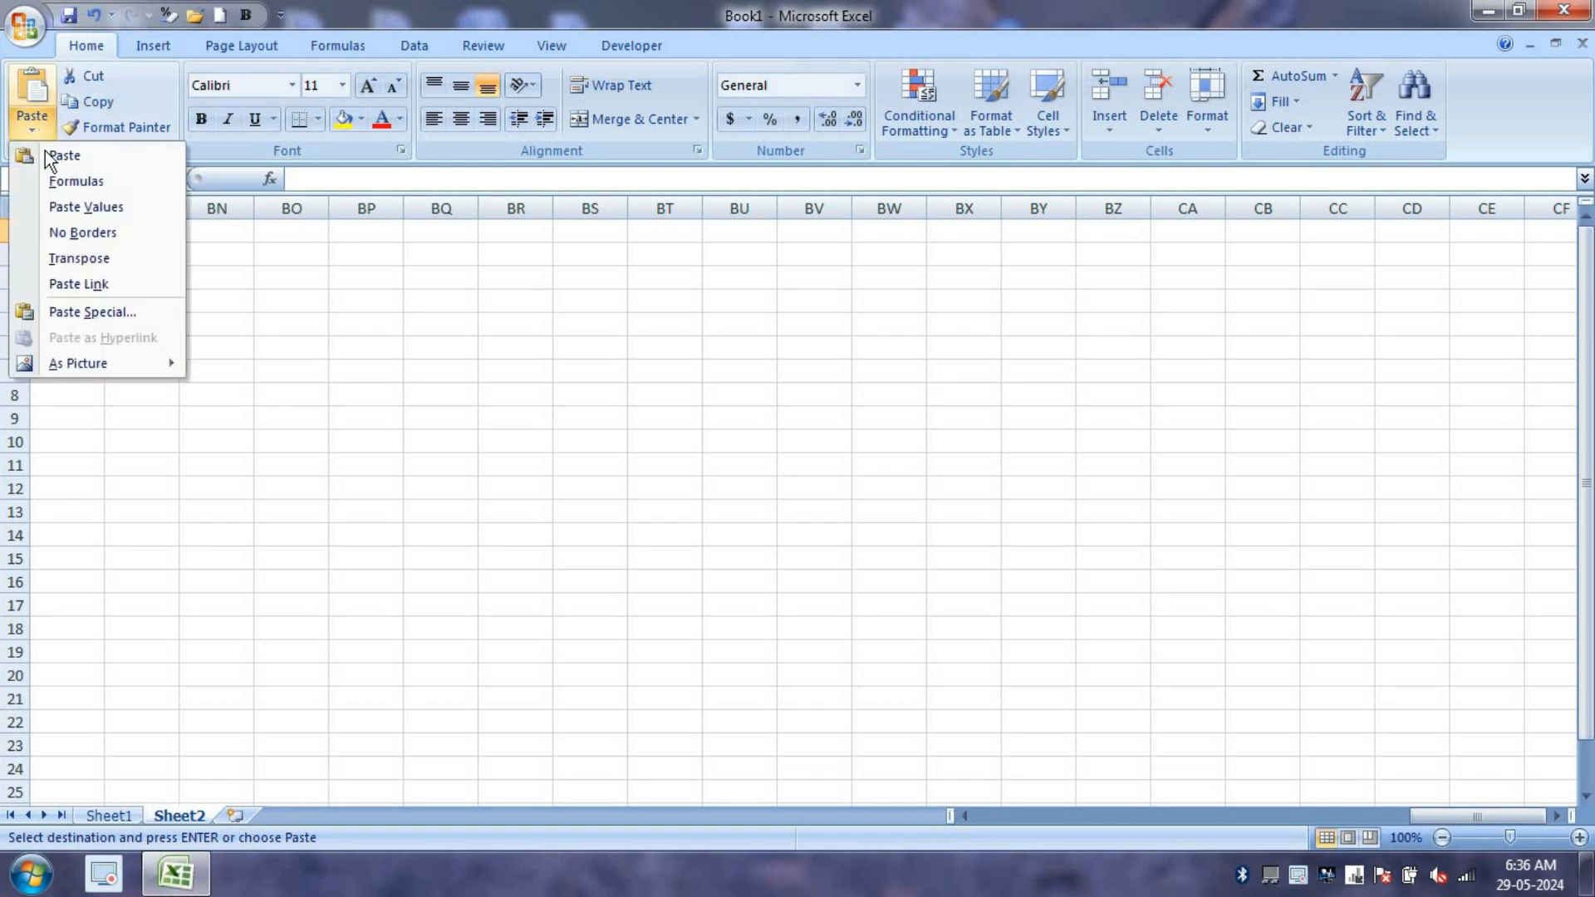
{"action": "left_click", "coordinate": [108, 268]}
{"action": "left_click", "coordinate": [292, 411]}
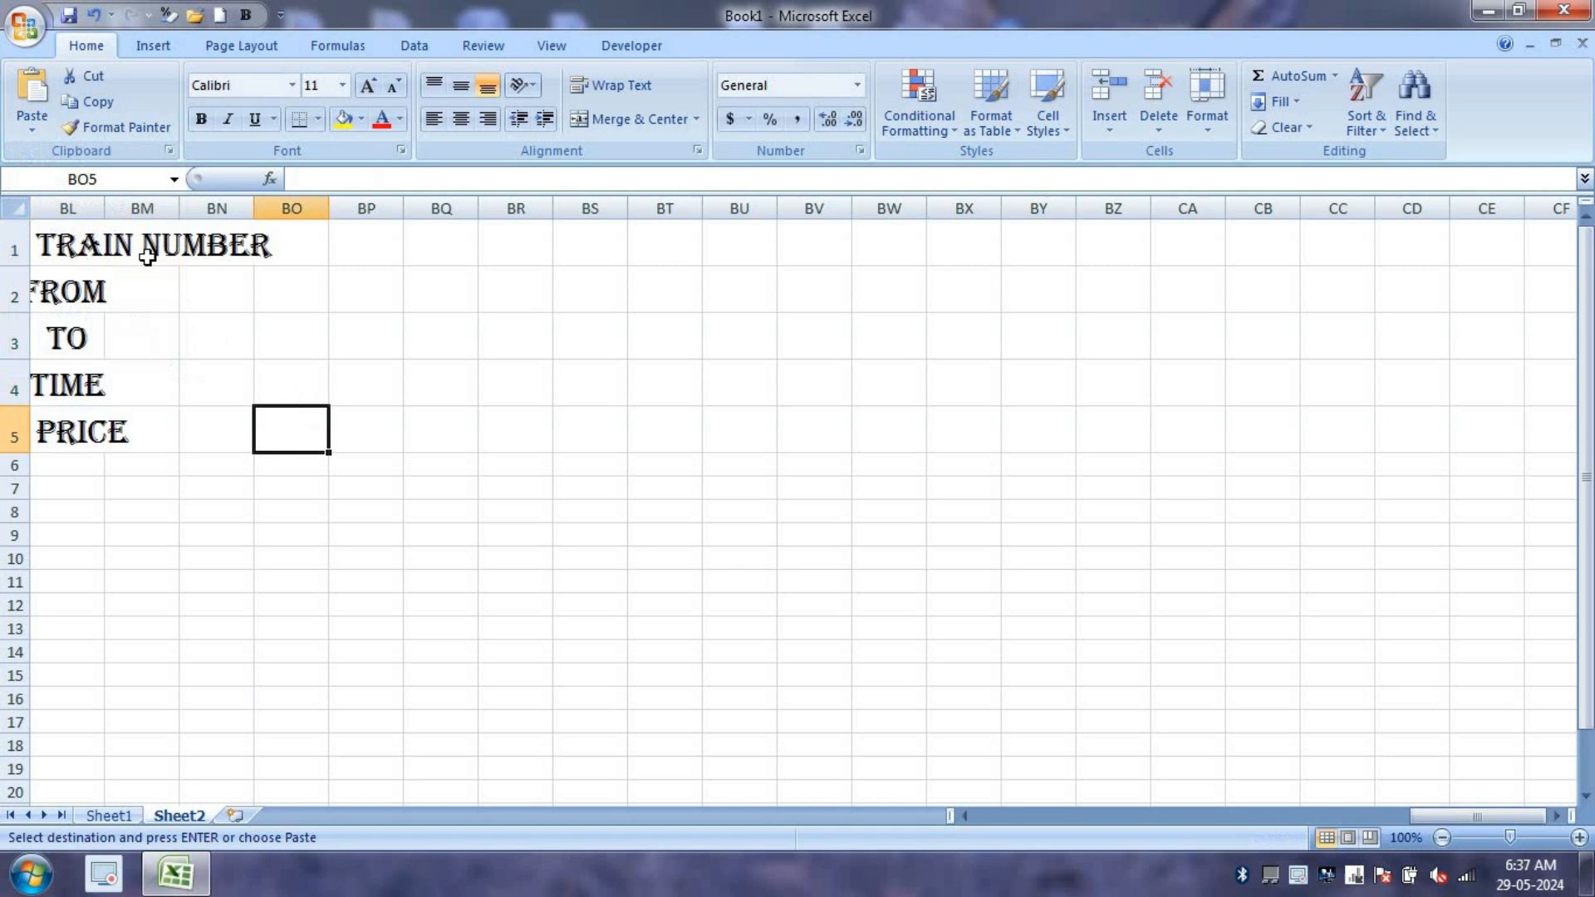
Fit column BL's width to its contents and left-align the whole column
{"action": "double_click", "coordinate": [107, 207]}
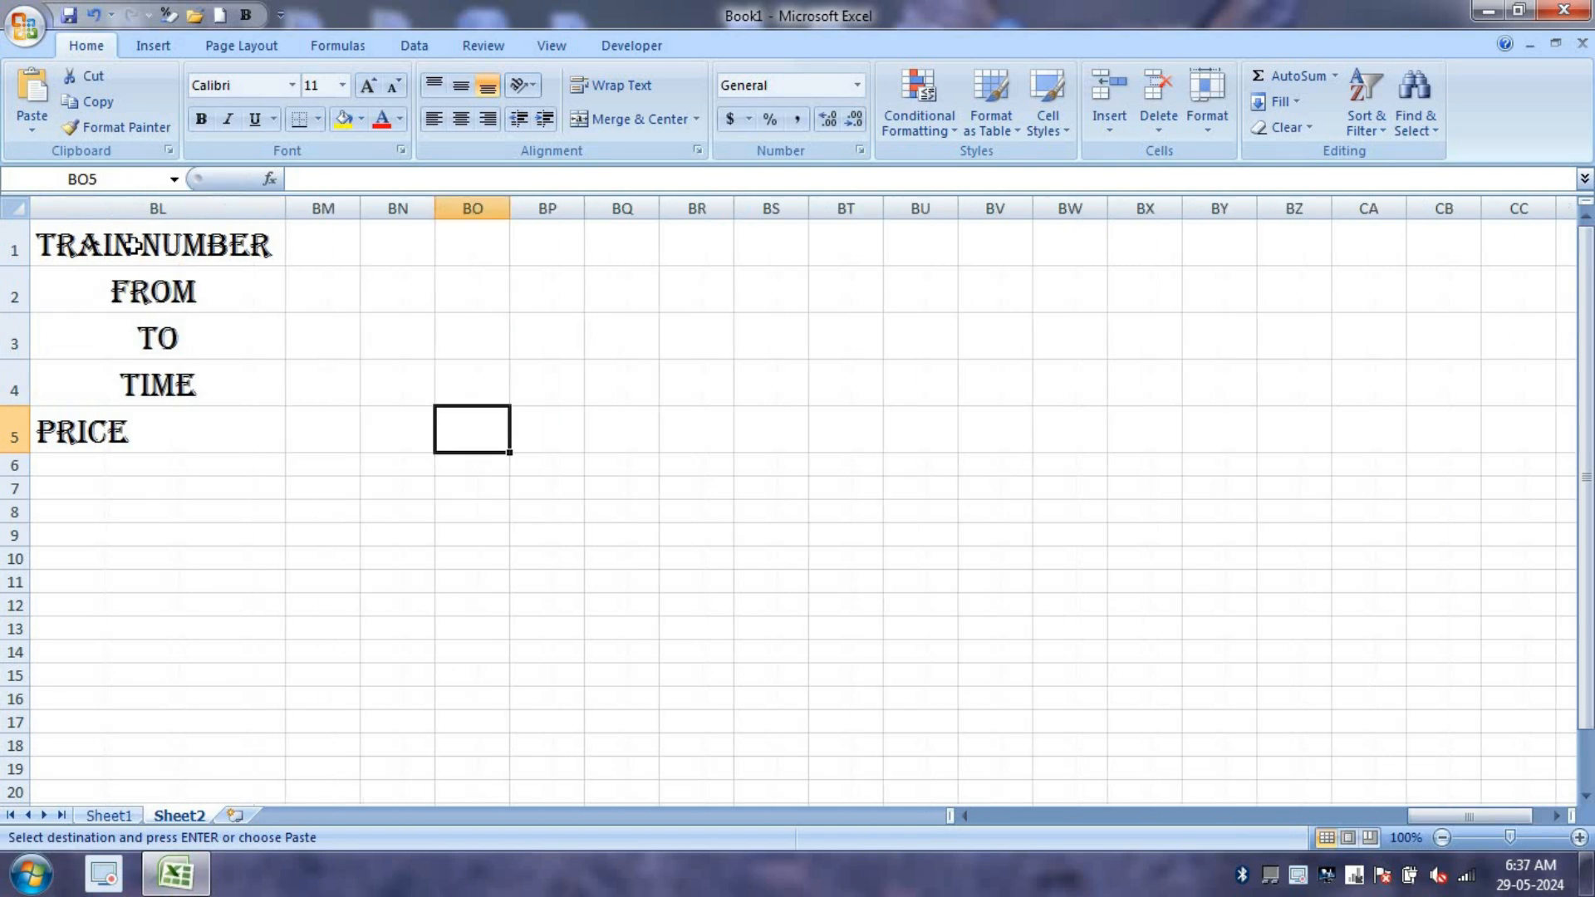
{"action": "left_click", "coordinate": [209, 209]}
{"action": "left_click", "coordinate": [433, 118]}
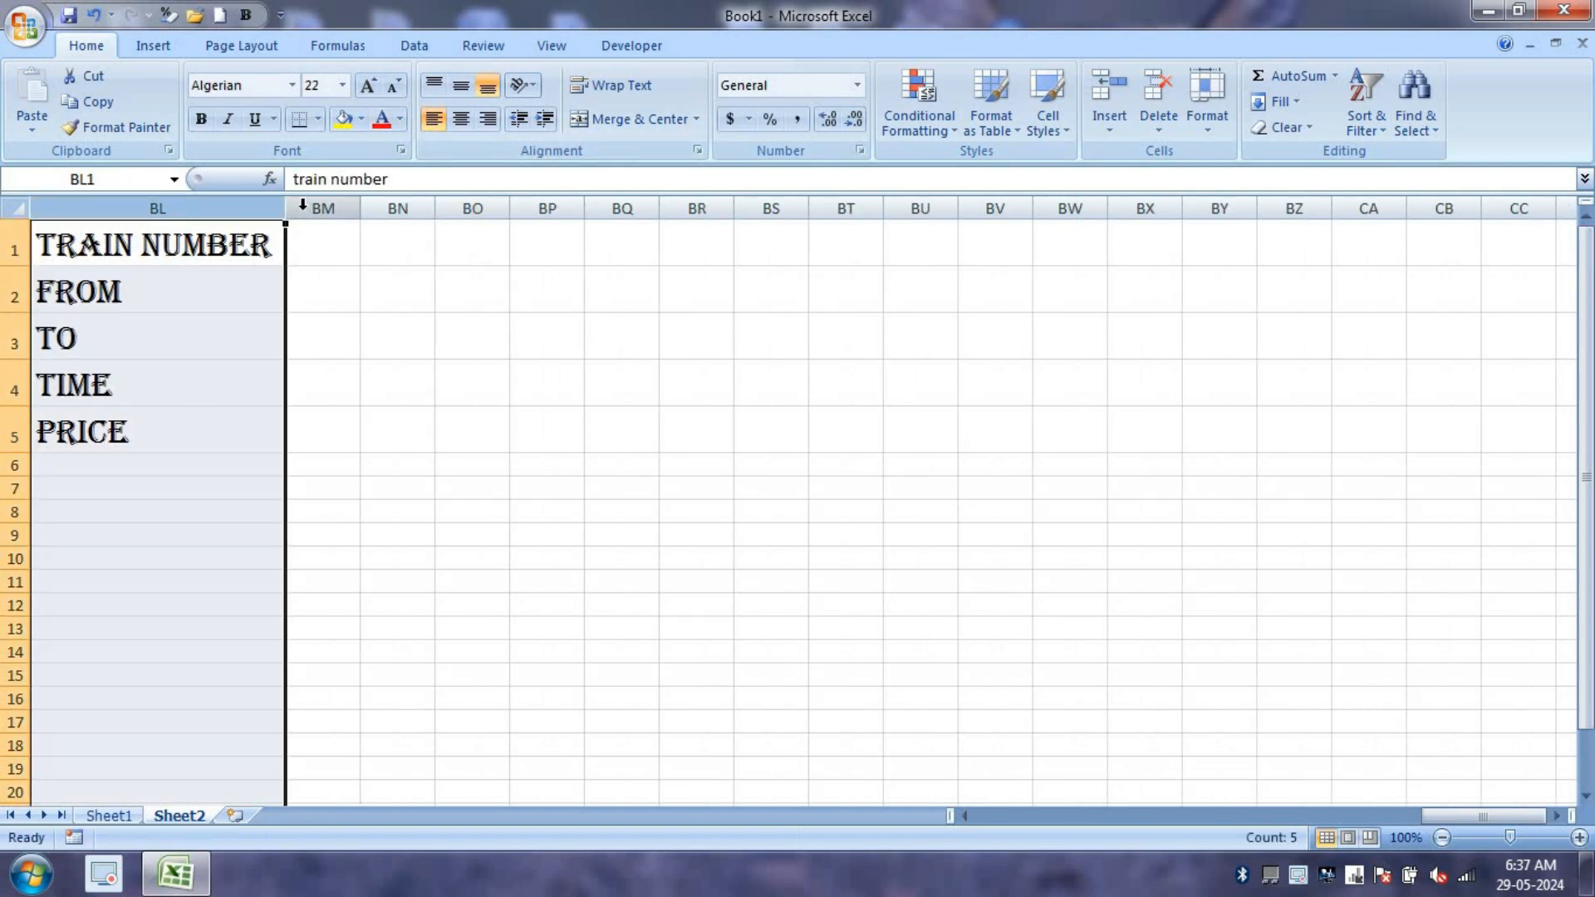
Apply column BL's formatting and width to column BM with Format Painter
{"action": "left_click", "coordinate": [103, 129]}
{"action": "left_click", "coordinate": [325, 208]}
{"action": "left_click", "coordinate": [470, 246]}
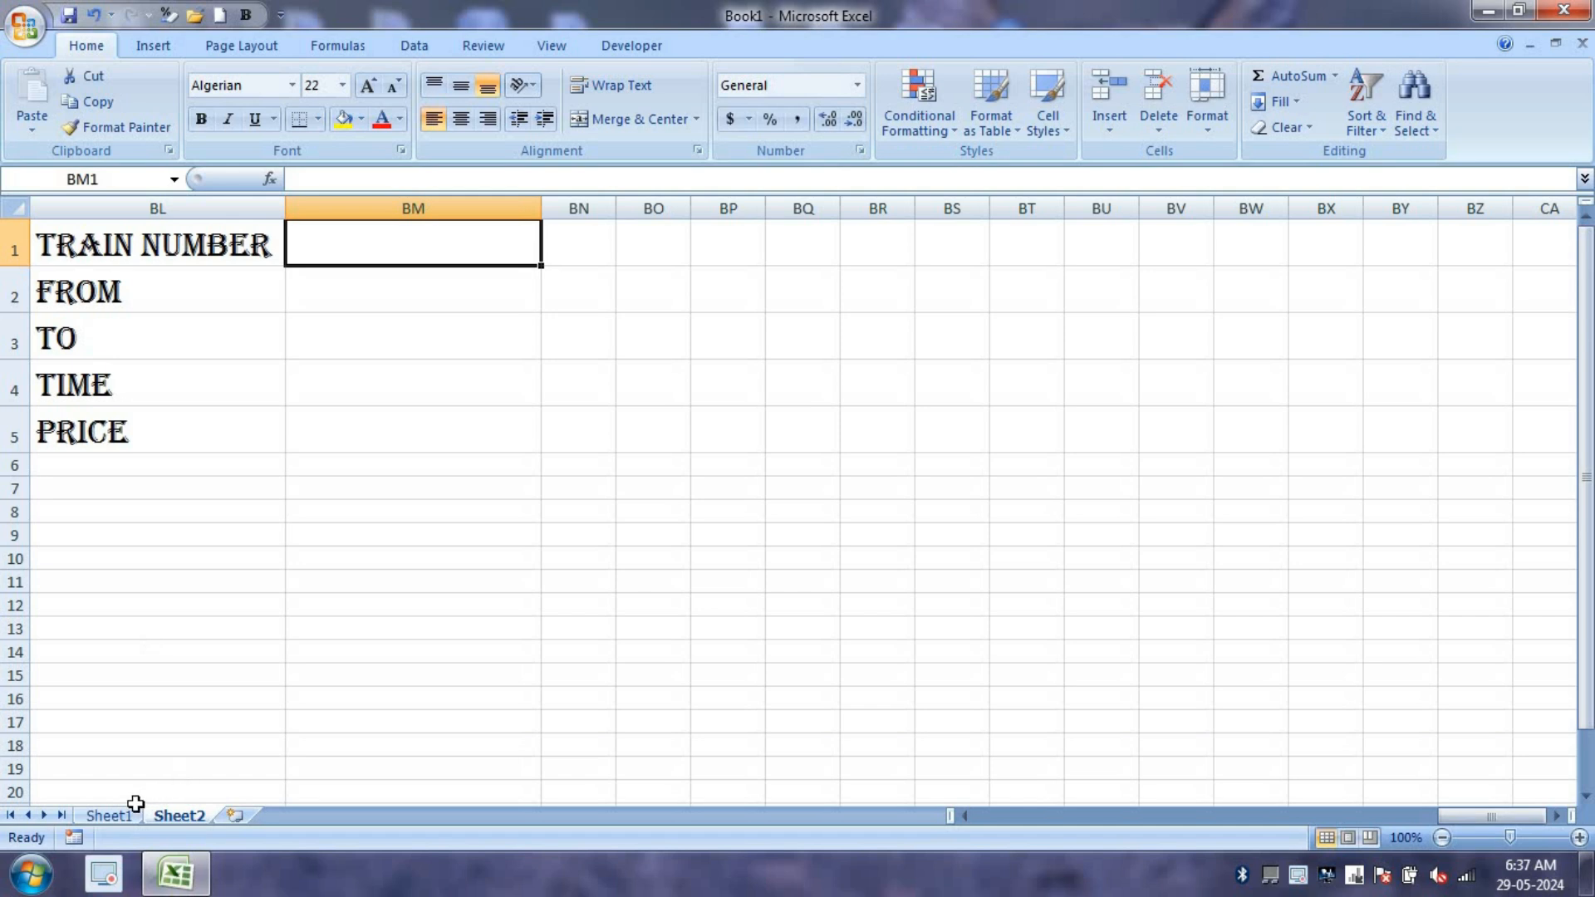
Check the train table on Sheet1, and enter train number 12121 in cell BM1 of Sheet2
{"action": "left_click", "coordinate": [120, 816]}
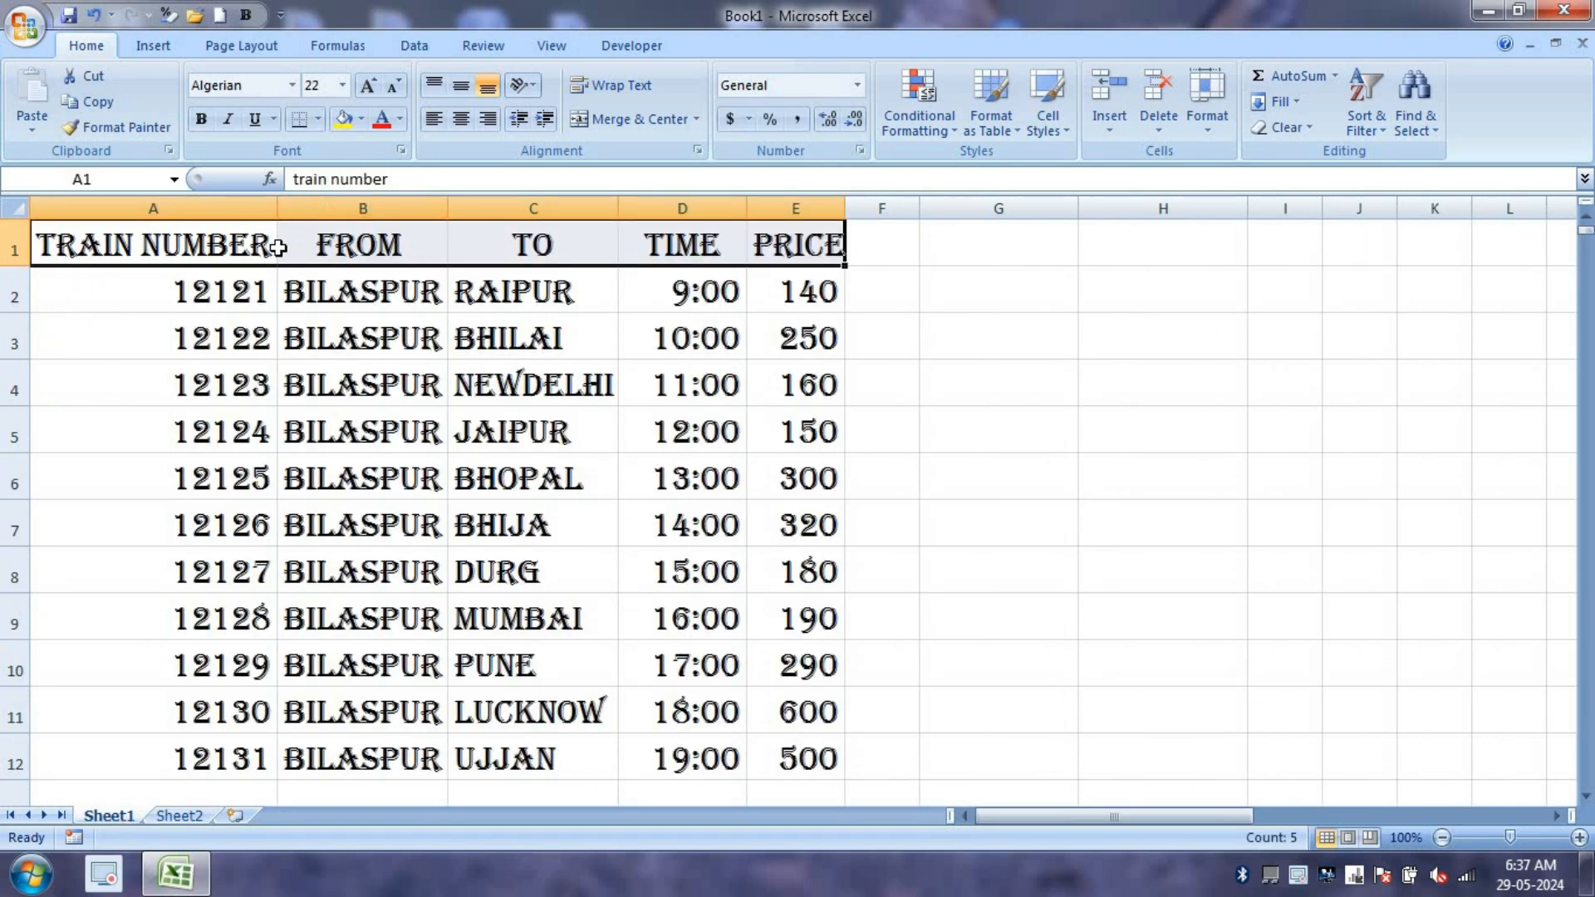
{"action": "left_click", "coordinate": [179, 814]}
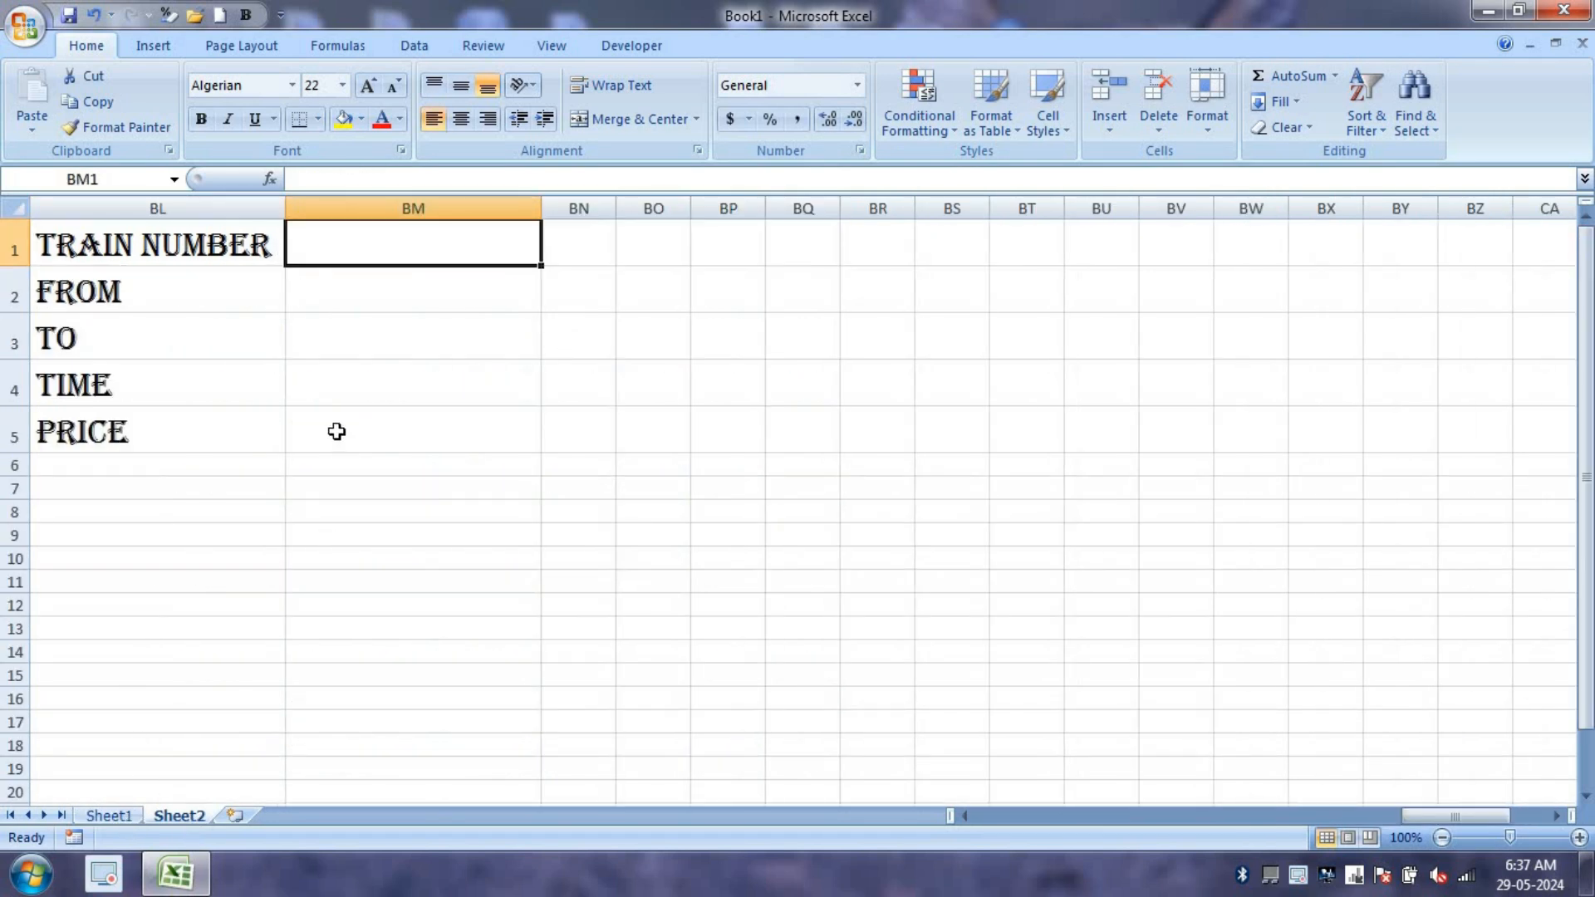
{"action": "type", "text": "12121"}
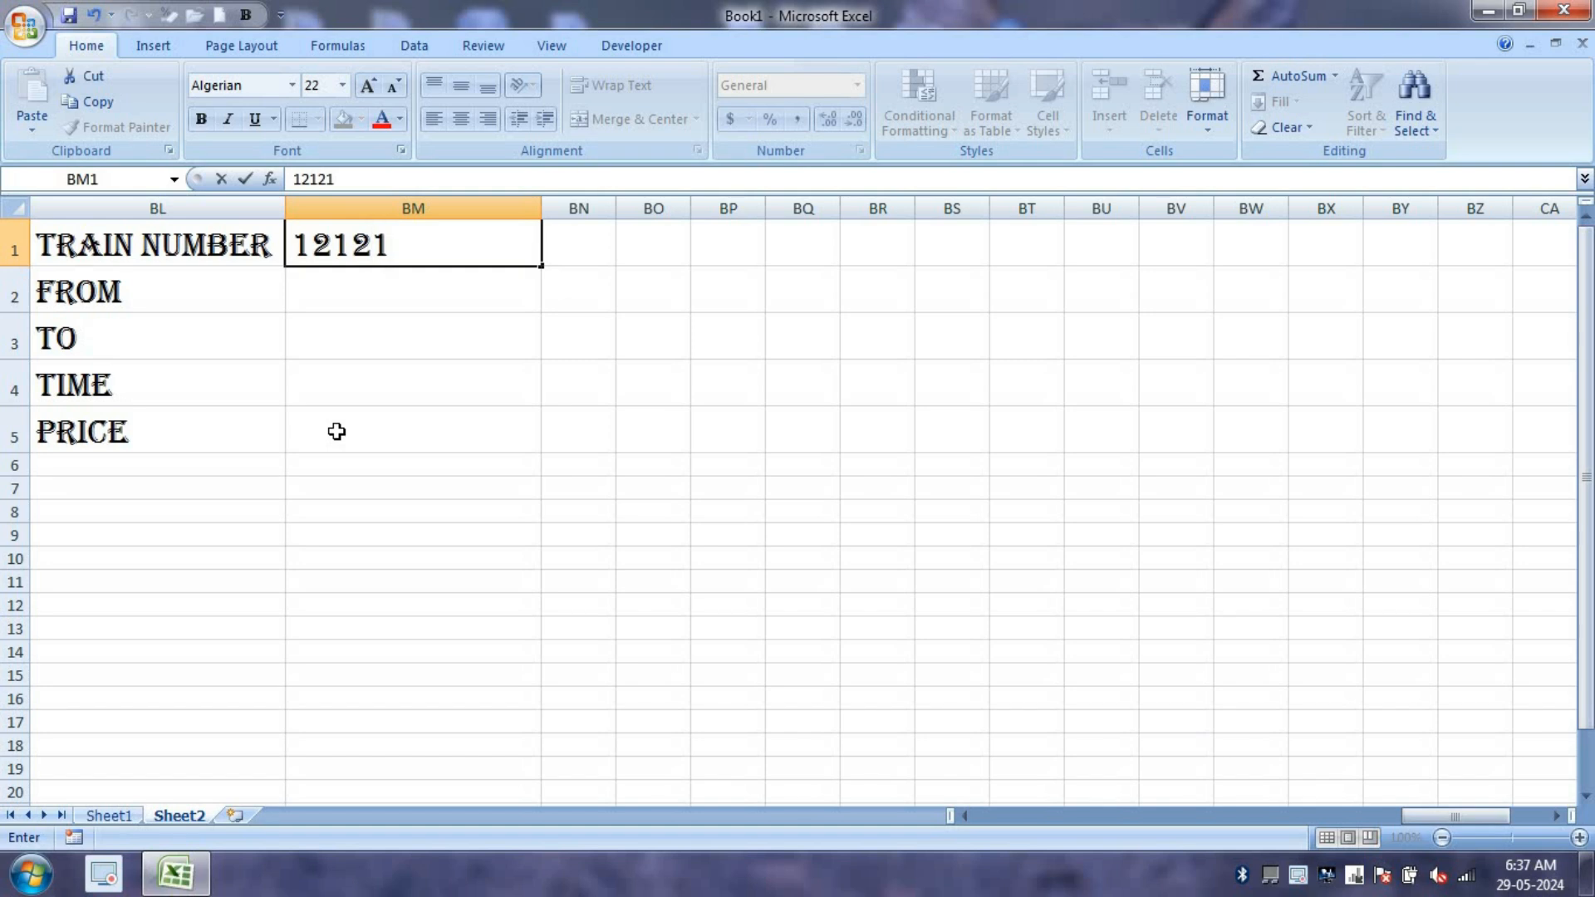
{"action": "key", "text": "Return"}
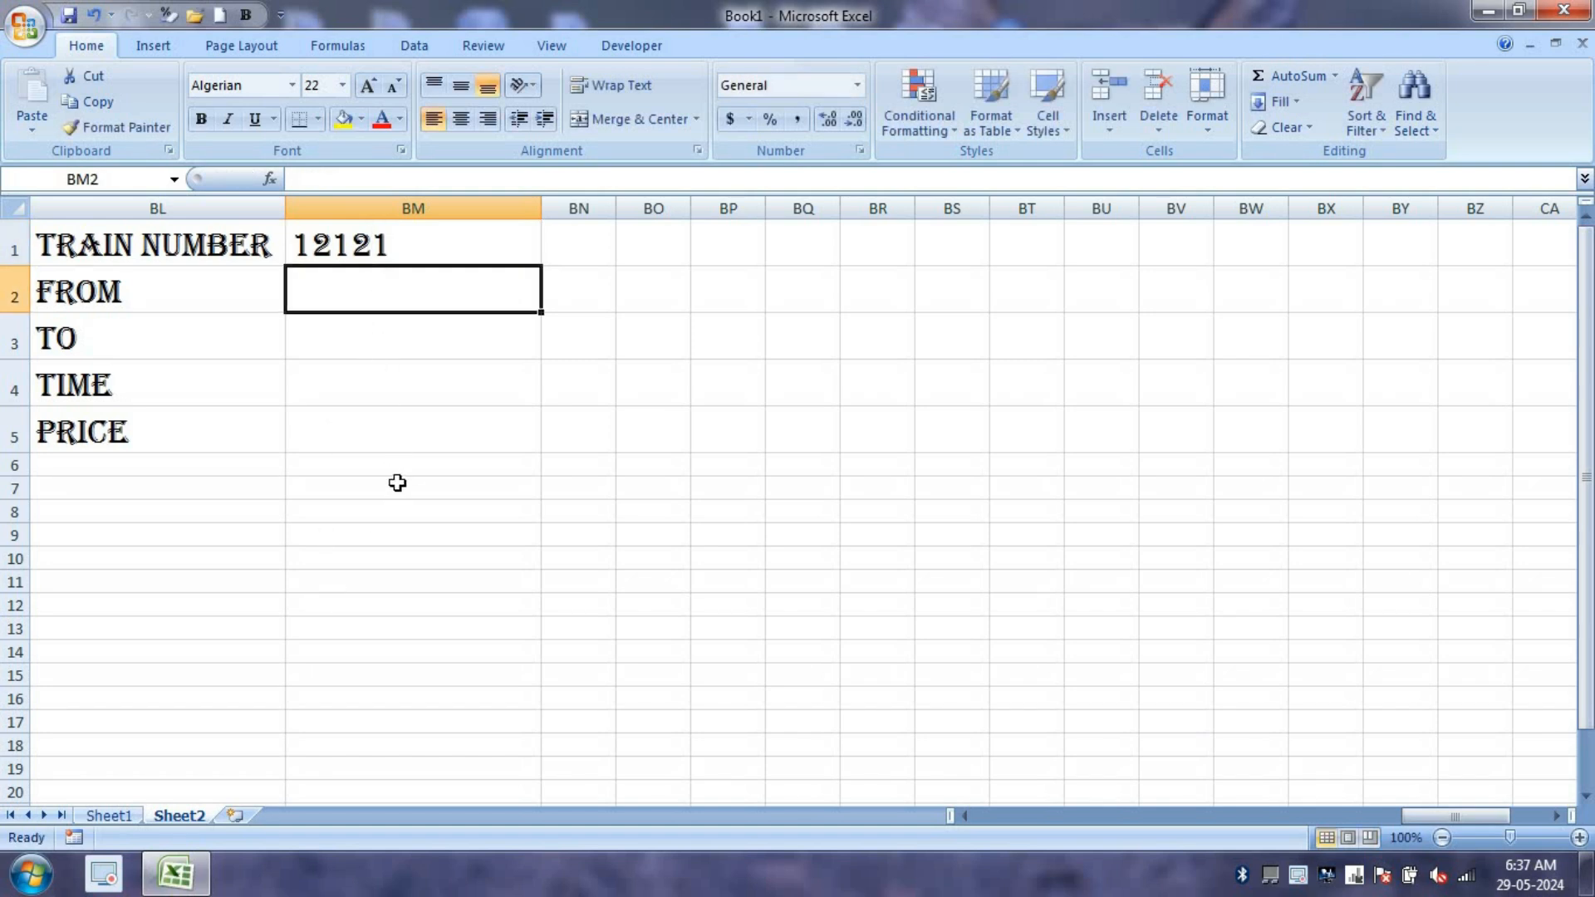
{"action": "type", "text": "=VLOOKUP("}
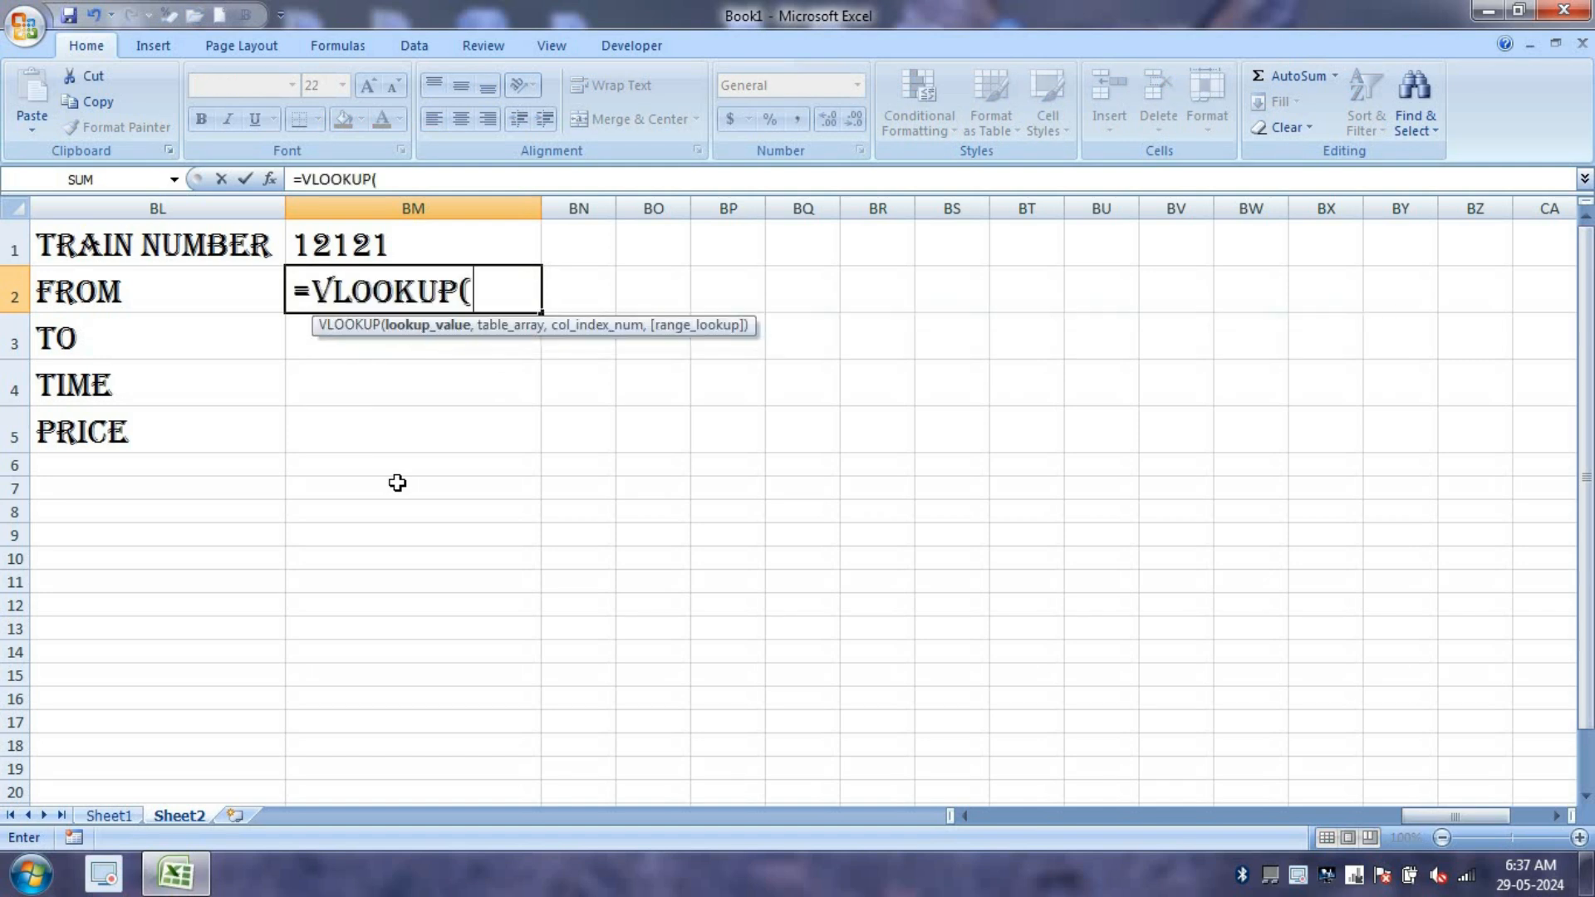
{"action": "left_click", "coordinate": [419, 241]}
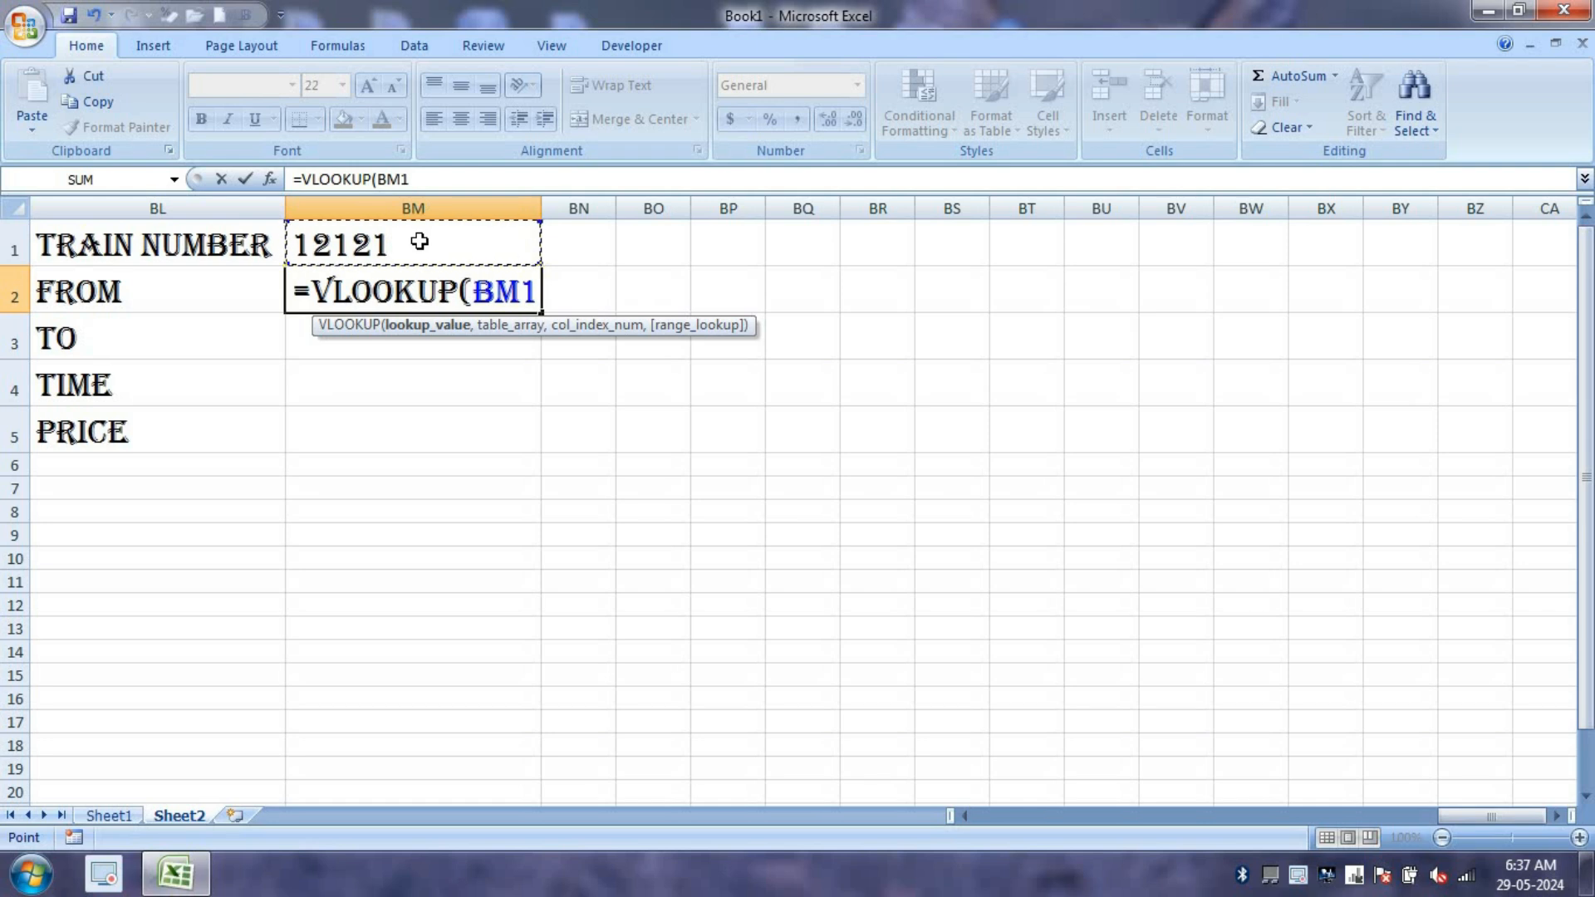
{"action": "type", "text": ","}
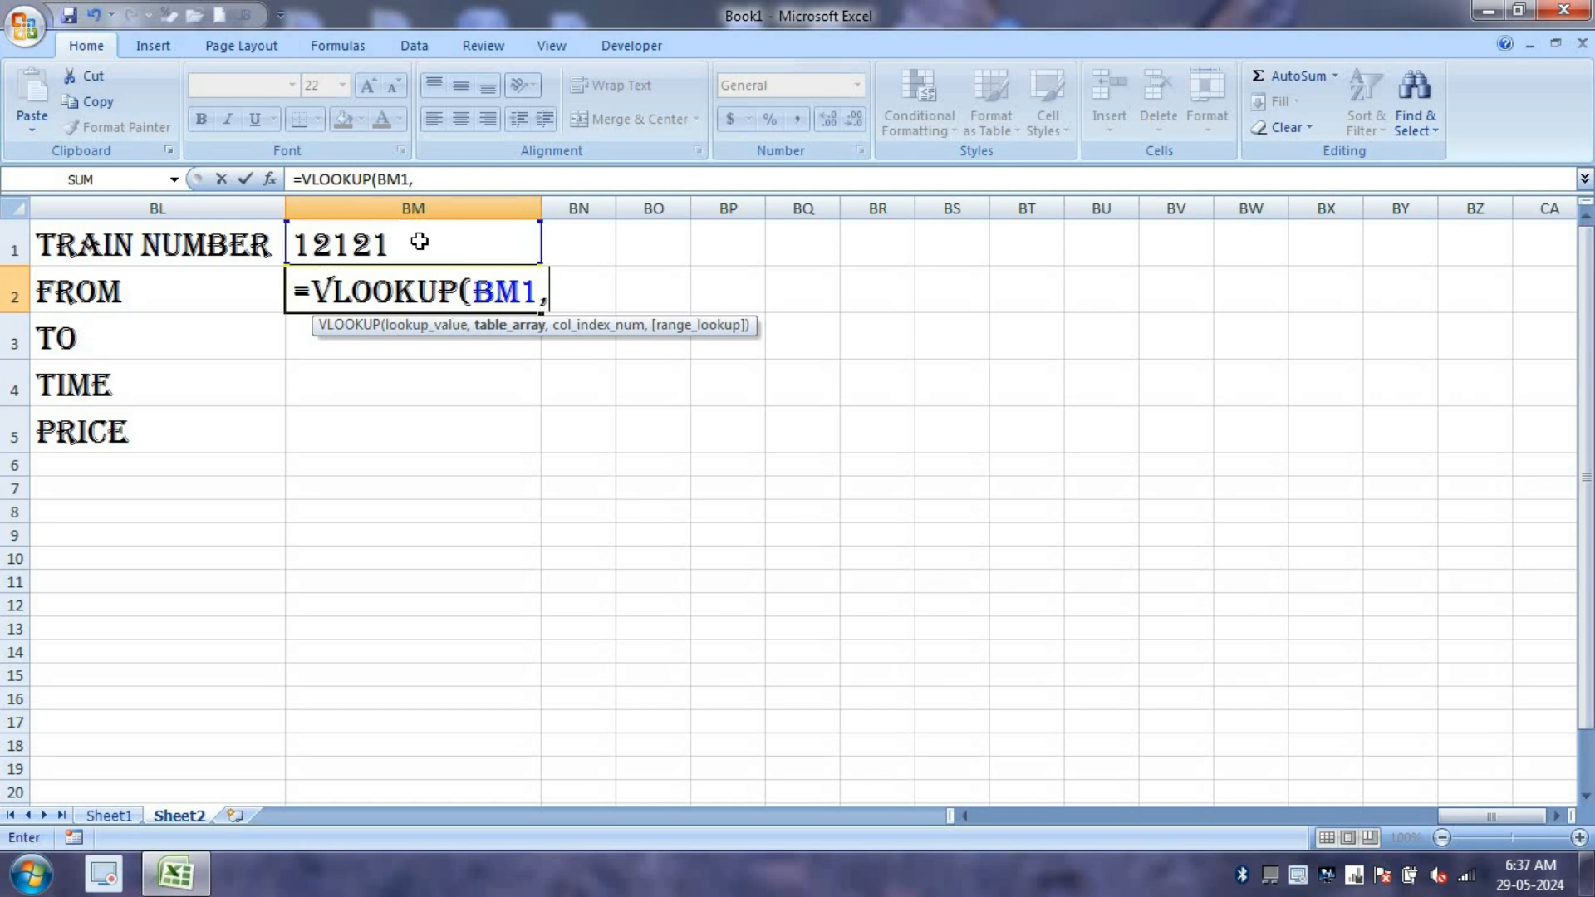
{"action": "left_click", "coordinate": [117, 820]}
{"action": "left_click_drag", "start_coordinate": [790, 759], "coordinate": [4, 7]}
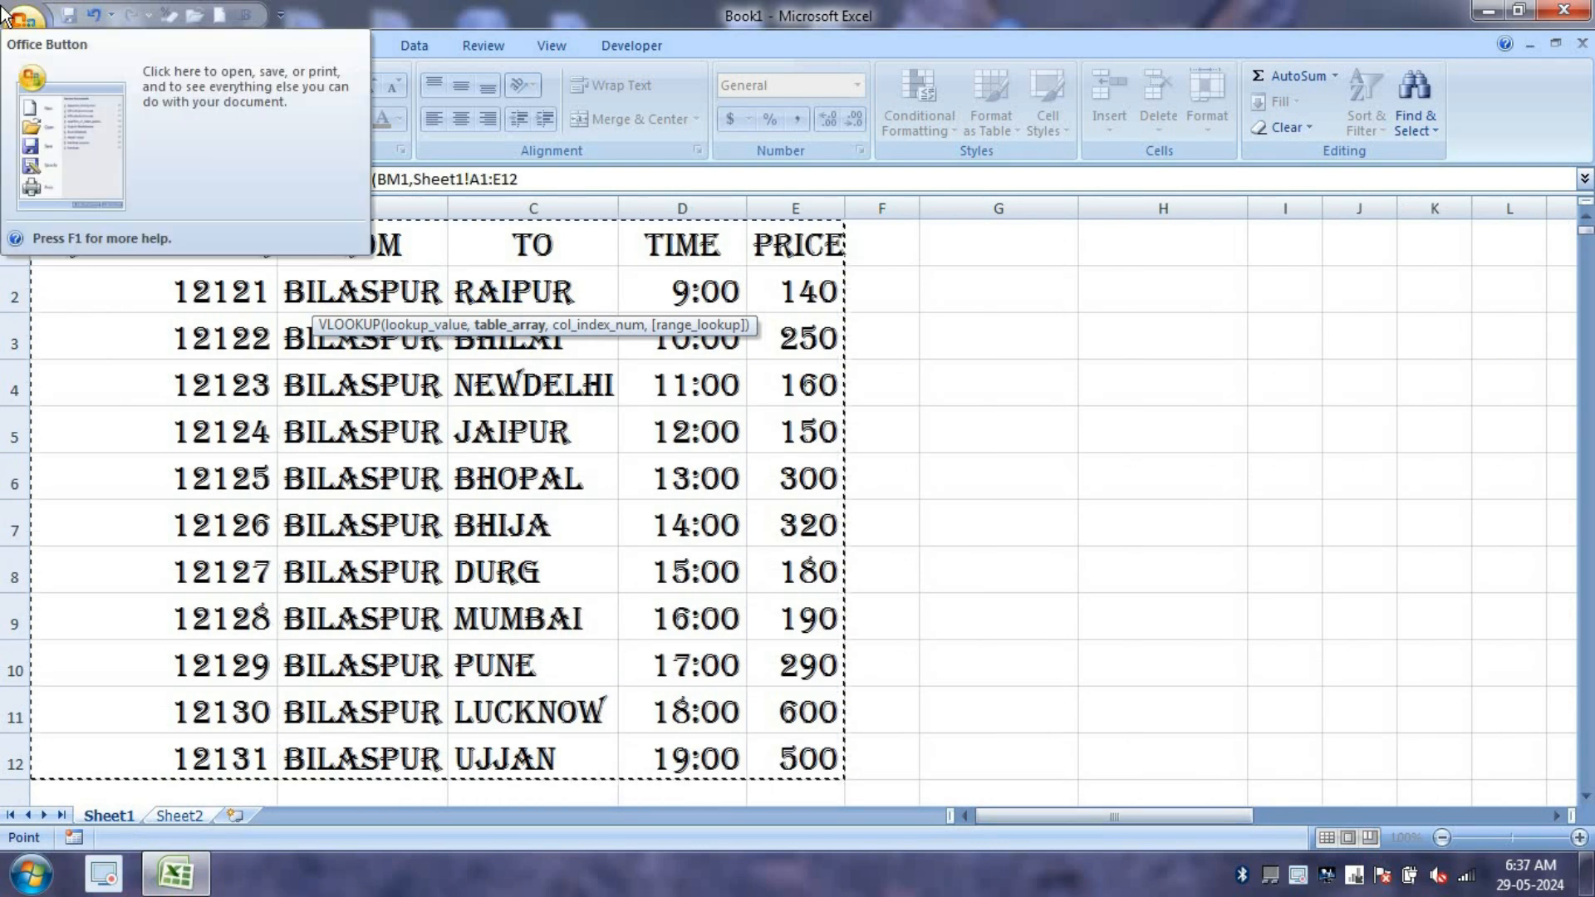
{"action": "key", "text": "F4"}
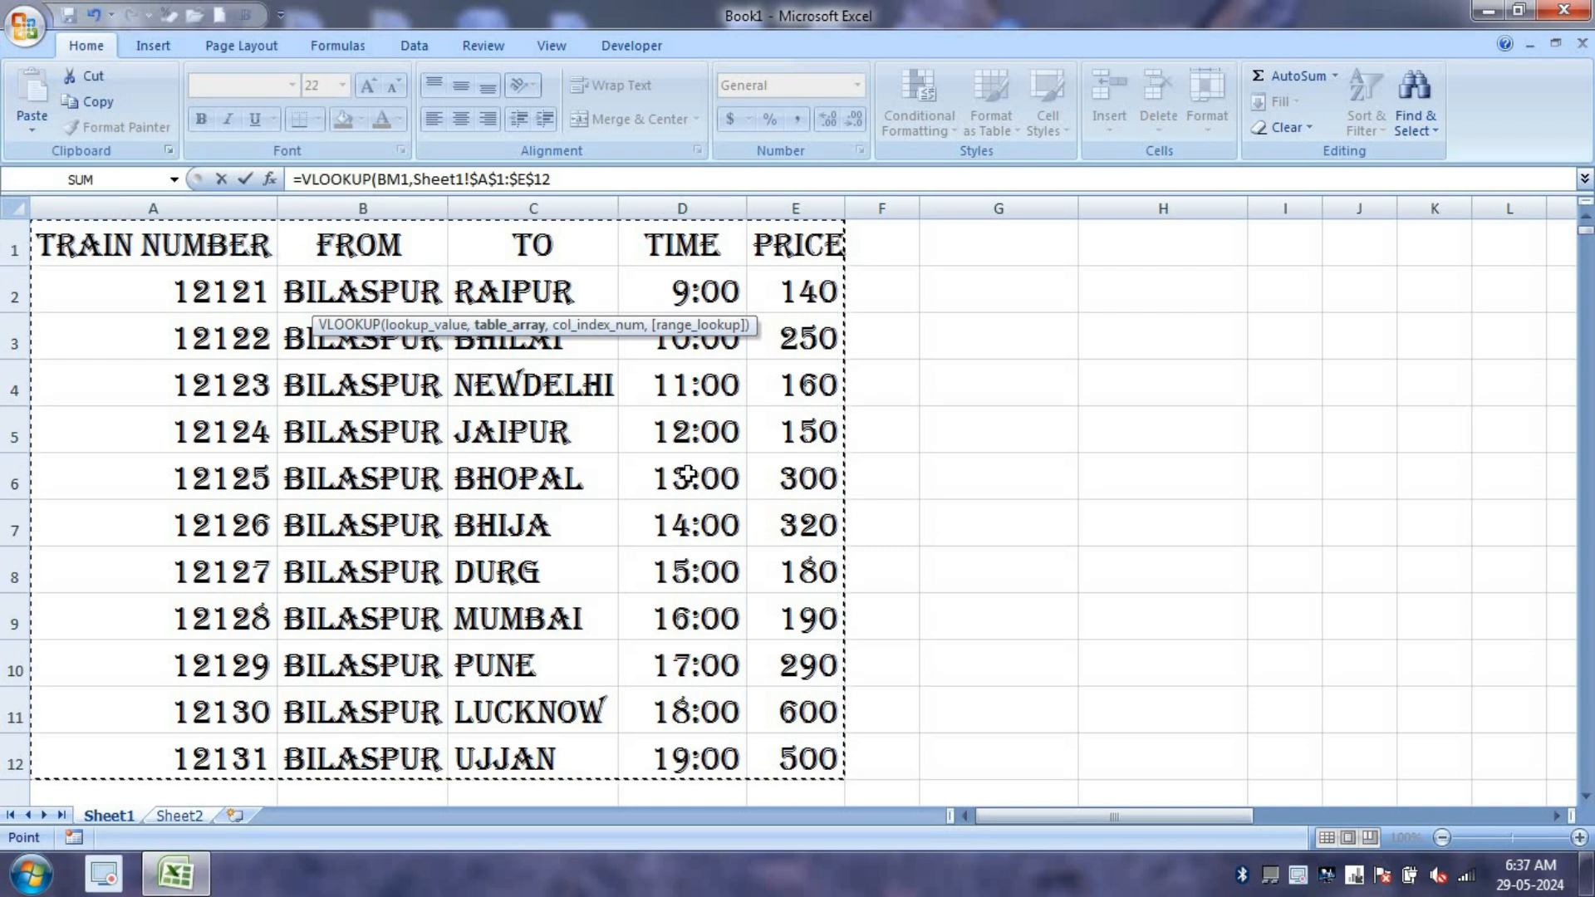
{"action": "type", "text": ","}
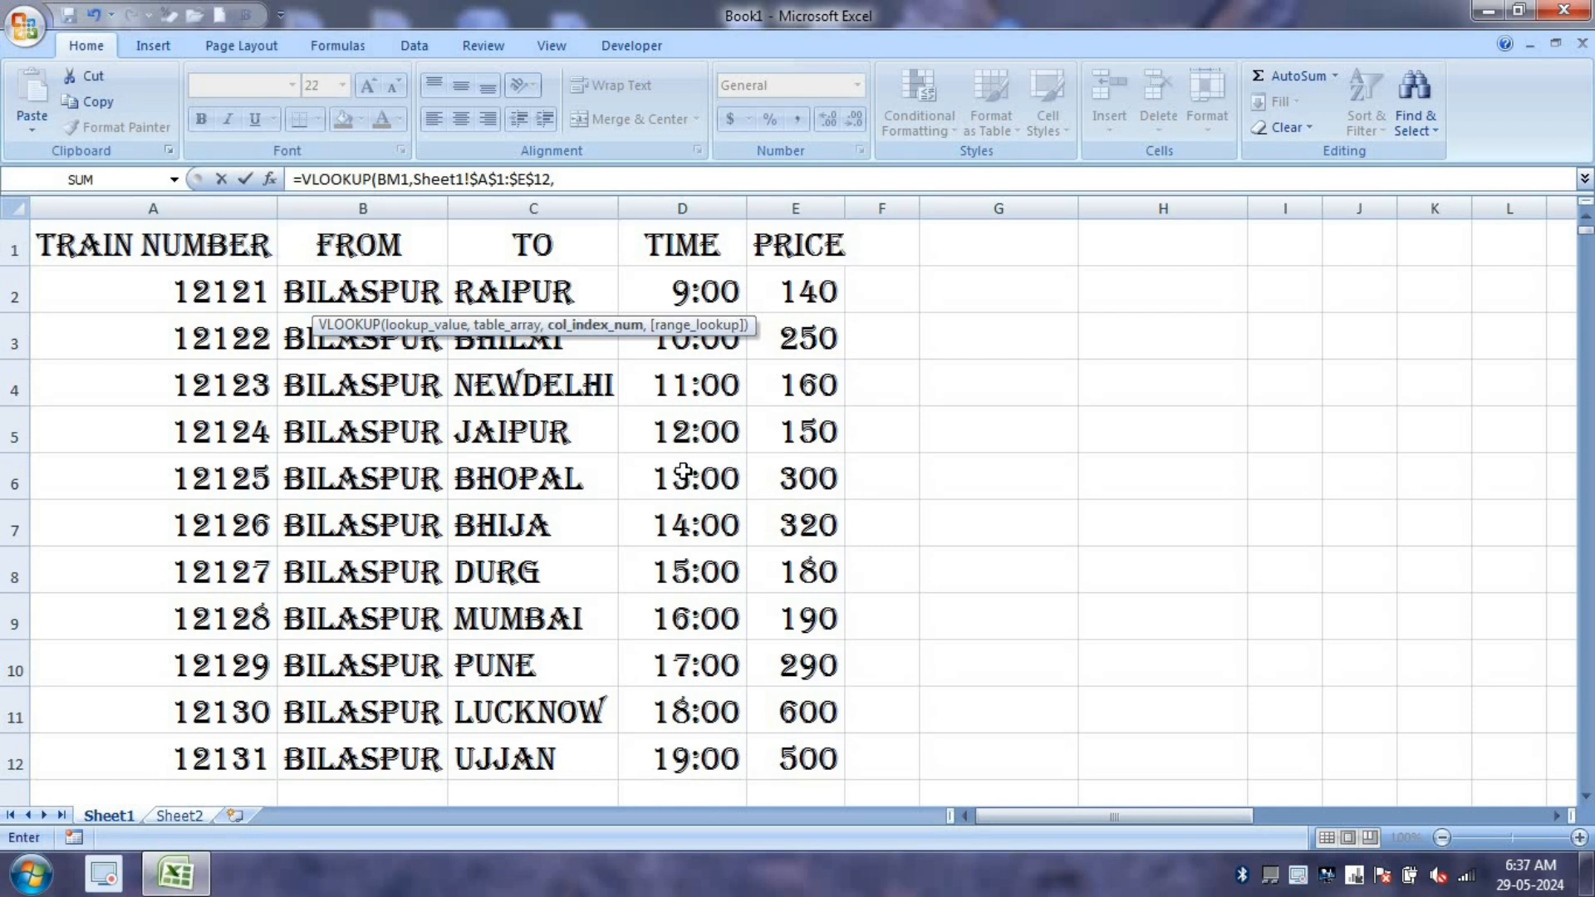
{"action": "type", "text": "2,"}
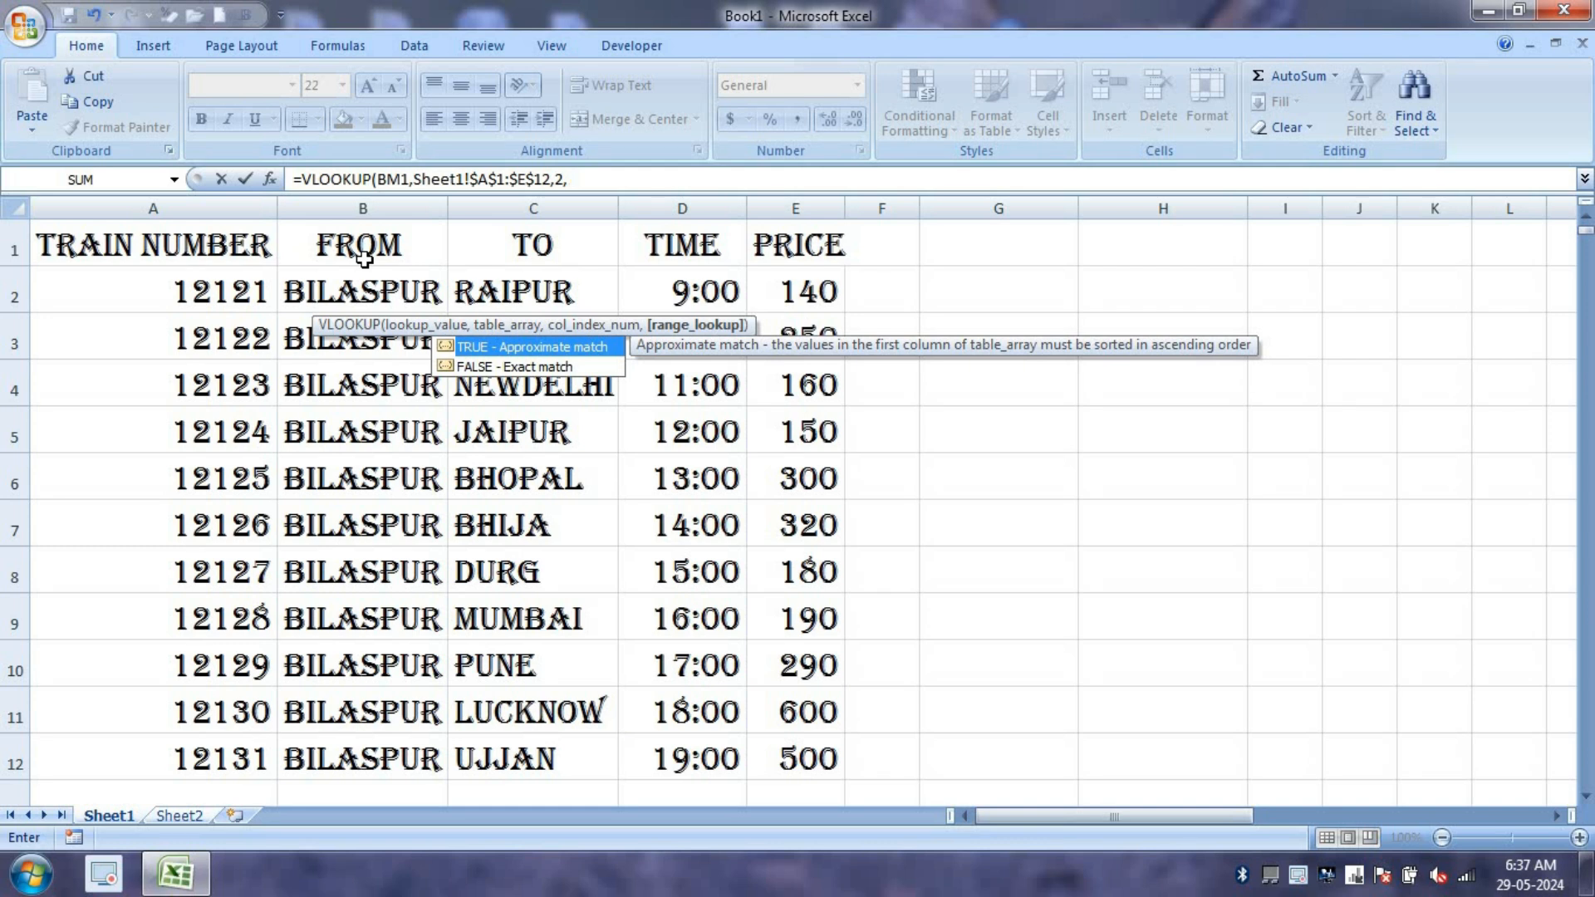
{"action": "key", "text": "BackSpace"}
{"action": "key", "text": "BackSpace"}
{"action": "key", "text": "BackSpace"}
{"action": "key", "text": "BackSpace"}
{"action": "key", "text": "BackSpace"}
{"action": "key", "text": "BackSpace"}
{"action": "key", "text": "BackSpace"}
{"action": "key", "text": "BackSpace"}
{"action": "key", "text": "BackSpace"}
{"action": "key", "text": "BackSpace"}
{"action": "key", "text": "BackSpace"}
{"action": "key", "text": "BackSpace"}
{"action": "key", "text": "BackSpace"}
{"action": "key", "text": "BackSpace"}
{"action": "key", "text": "BackSpace"}
{"action": "key", "text": "BackSpace"}
{"action": "key", "text": "BackSpace"}
{"action": "key", "text": "BackSpace"}
{"action": "key", "text": "BackSpace"}
{"action": "key", "text": "BackSpace"}
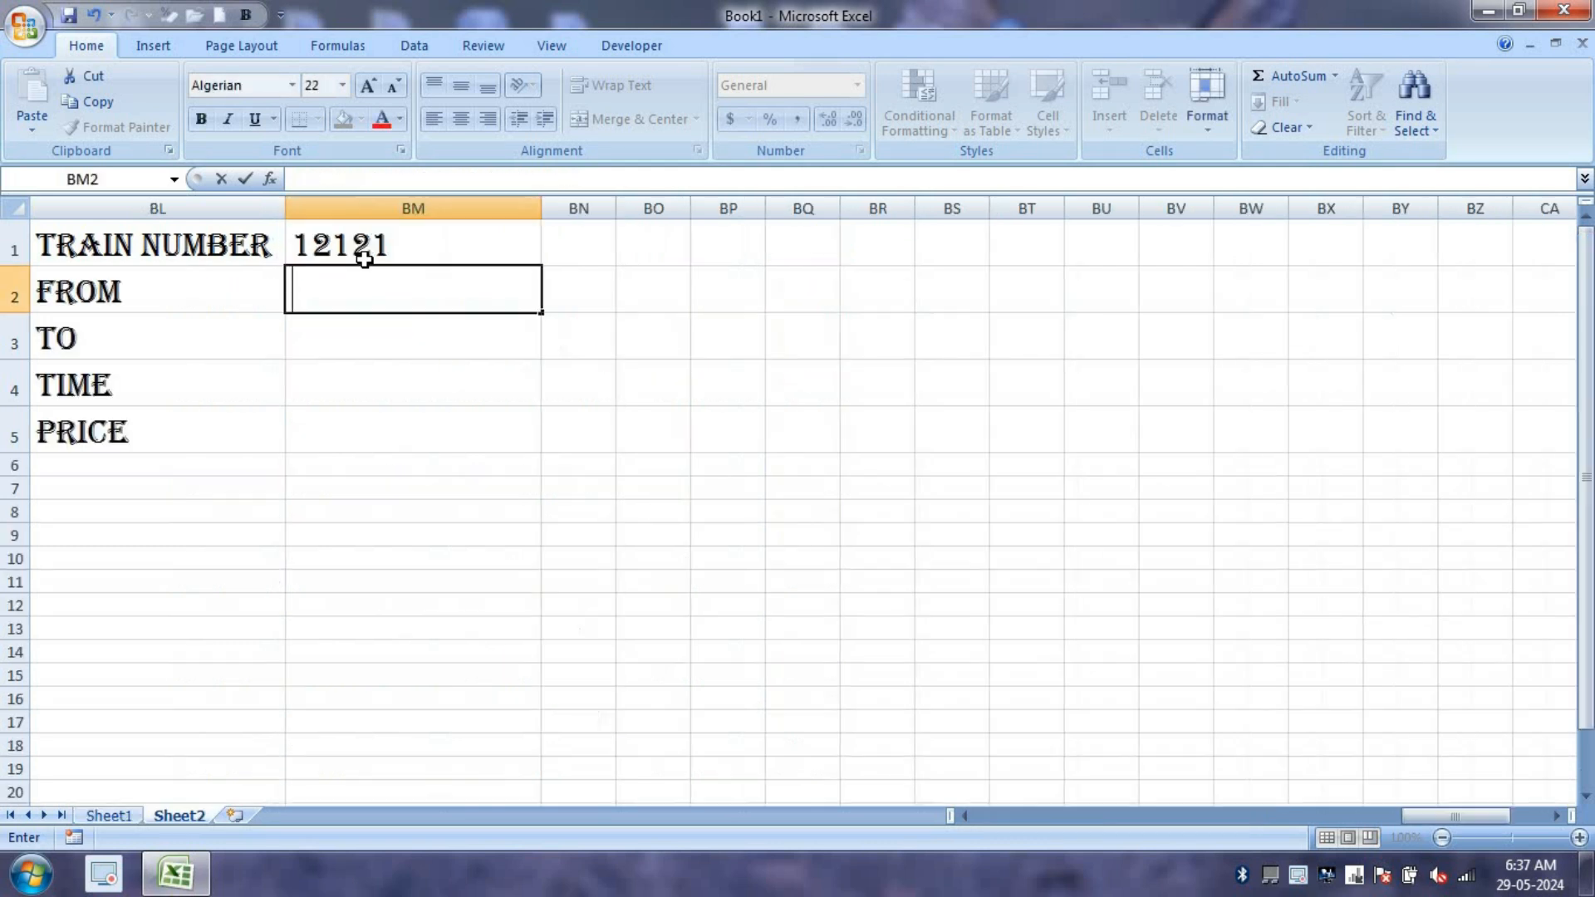
Enter =VLOOKUP(Sheet2!BM1,Sheet1!A1:E12,2,0) in cell BM2 beside FROM
{"action": "type", "text": "=VLOOKUP("}
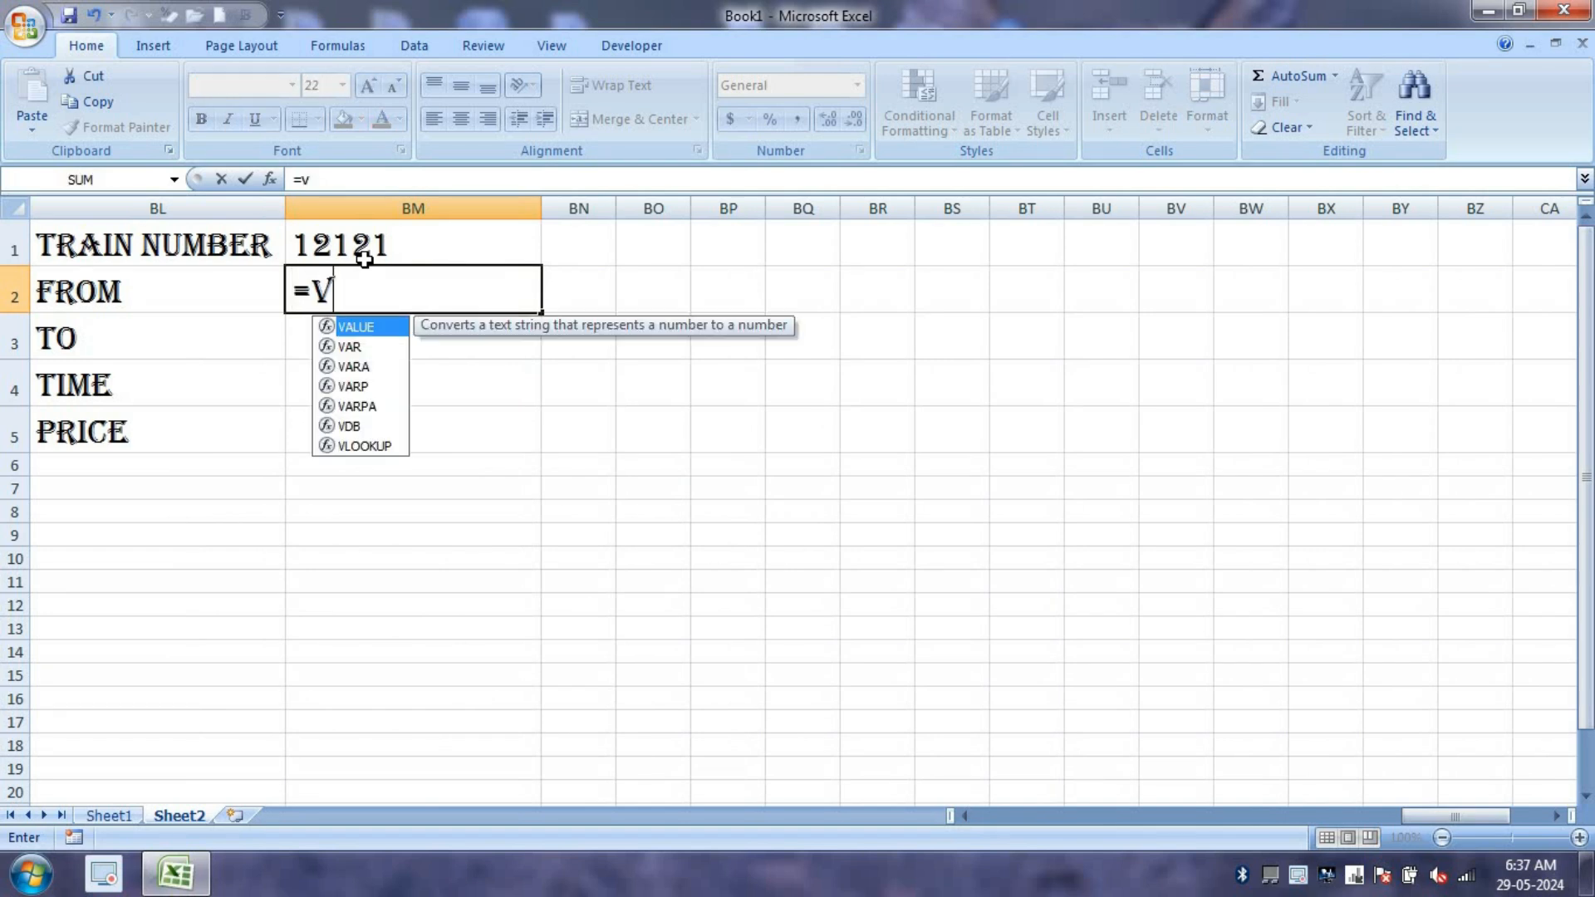
{"action": "left_click", "coordinate": [370, 245]}
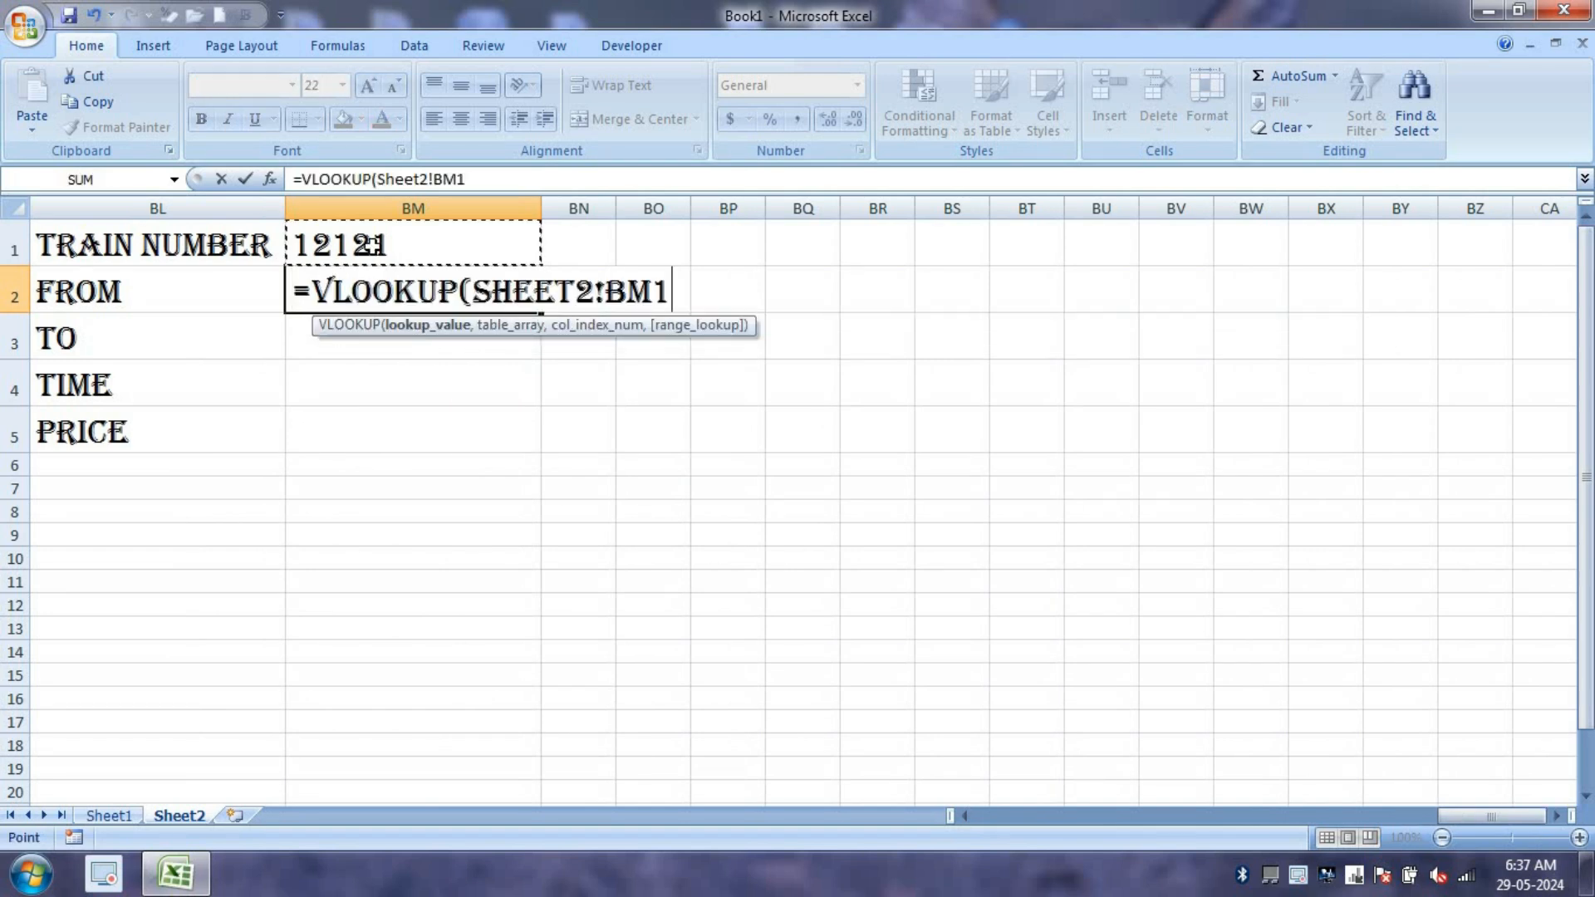
{"action": "type", "text": ","}
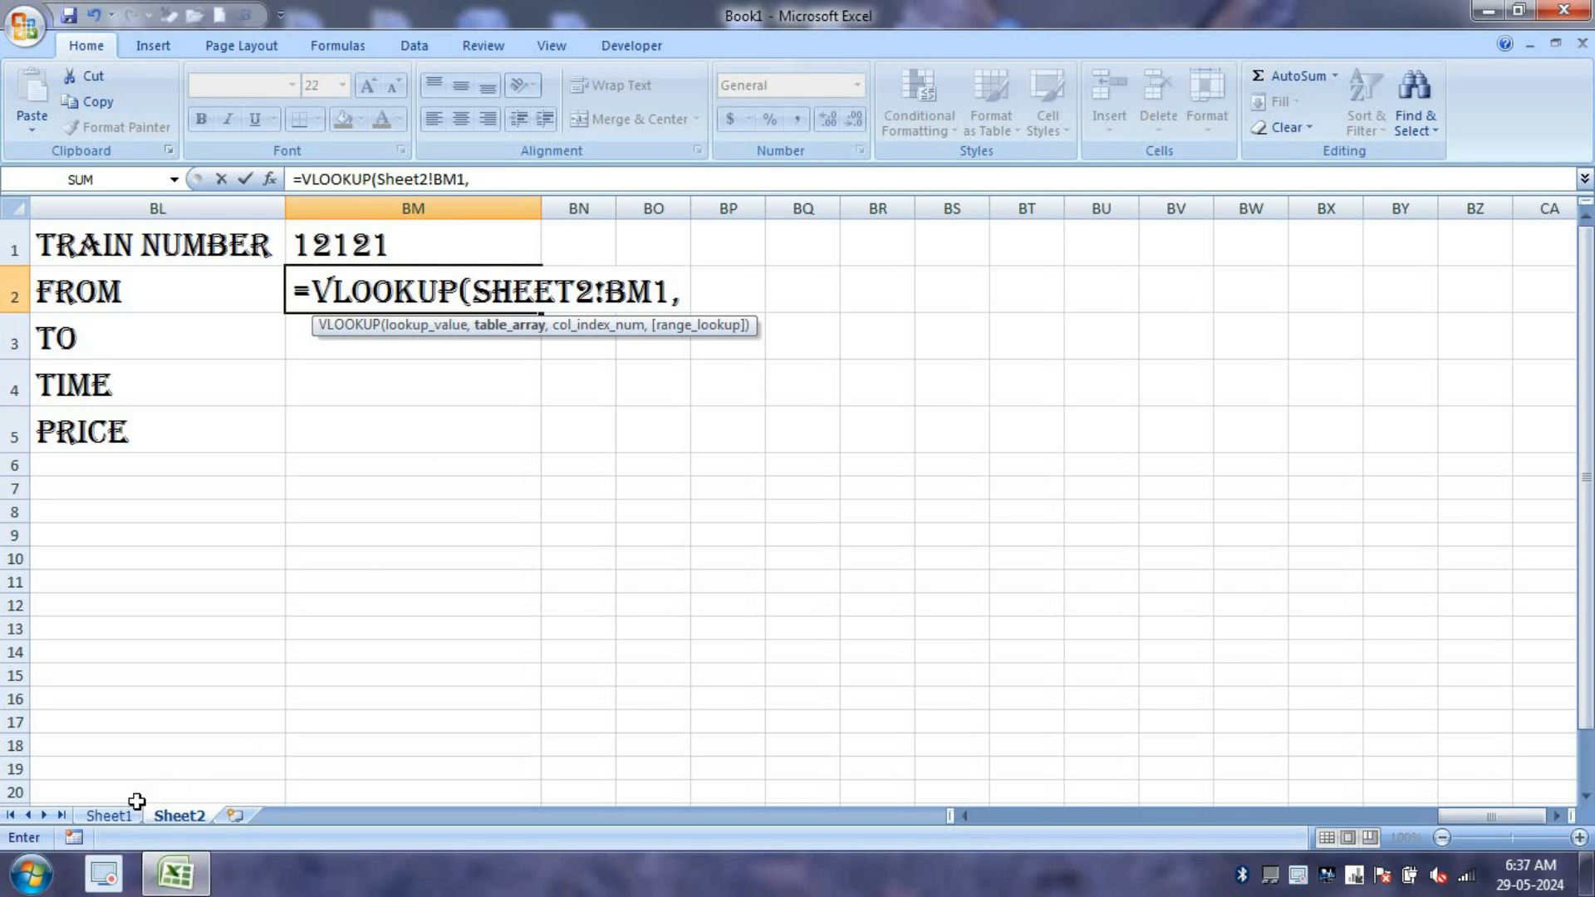
{"action": "left_click", "coordinate": [112, 815]}
{"action": "left_click_drag", "start_coordinate": [800, 760], "coordinate": [33, 222]}
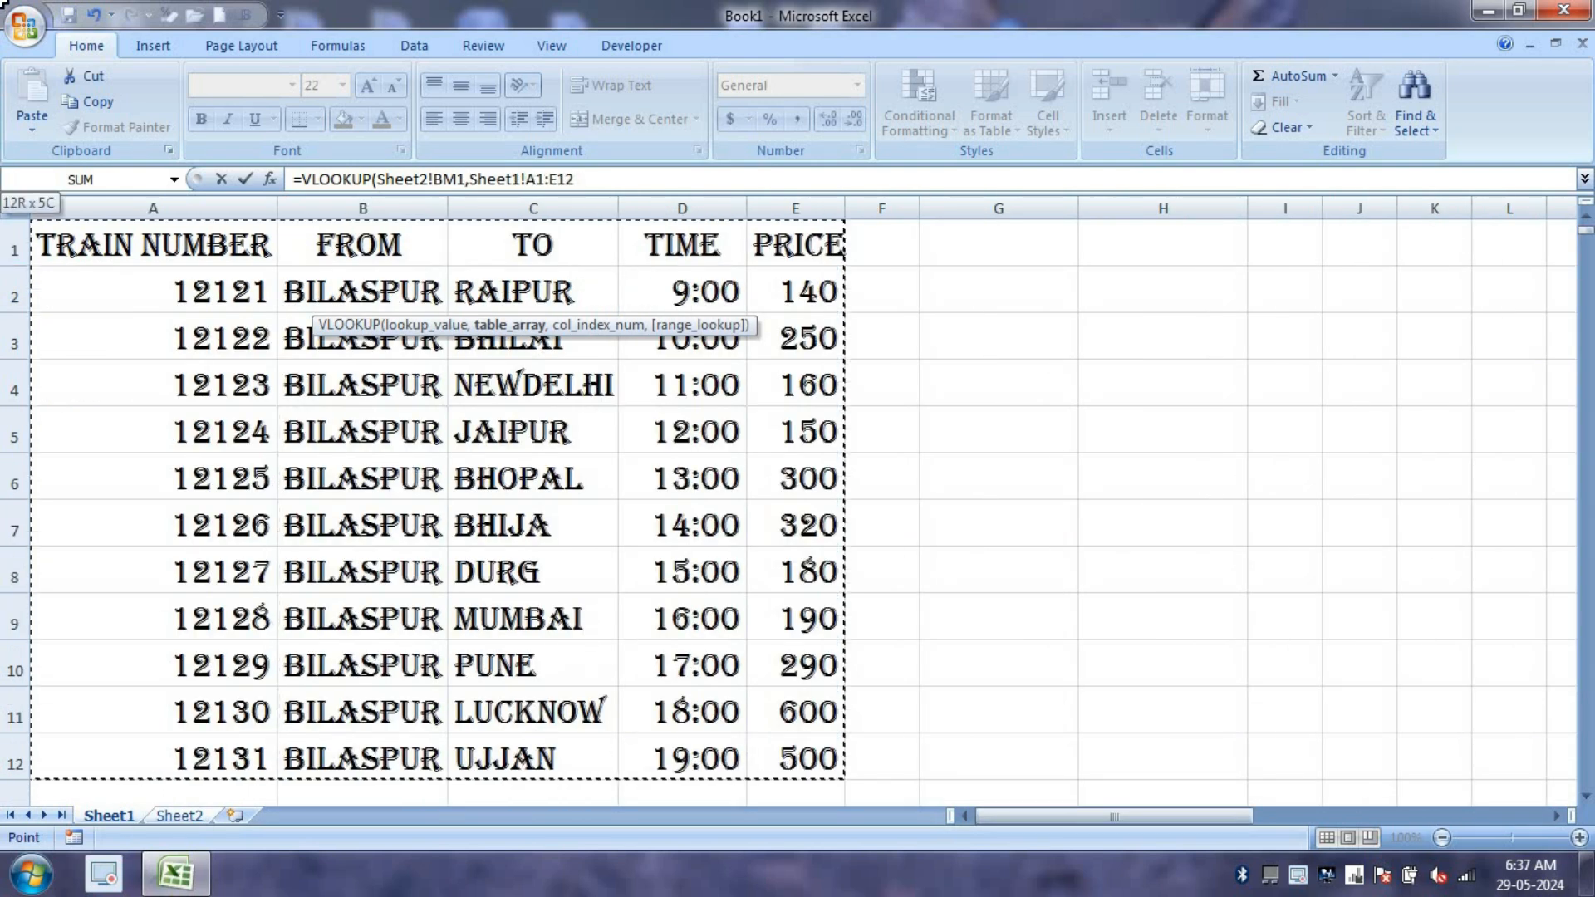
{"action": "type", "text": ","}
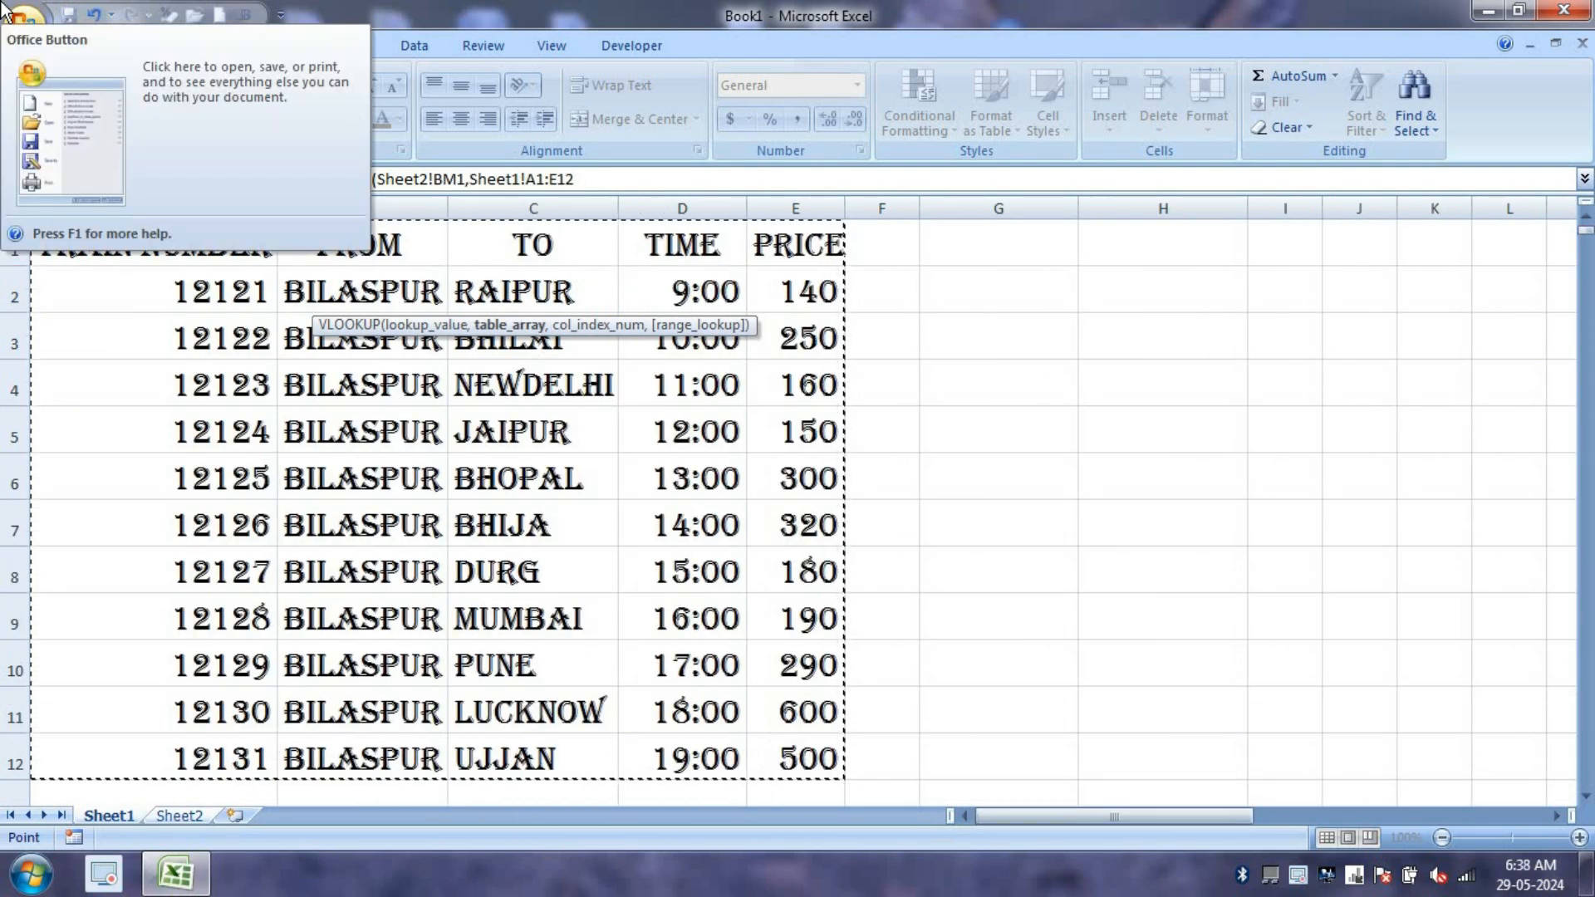
{"action": "type", "text": "2,0"}
{"action": "key", "text": "Return"}
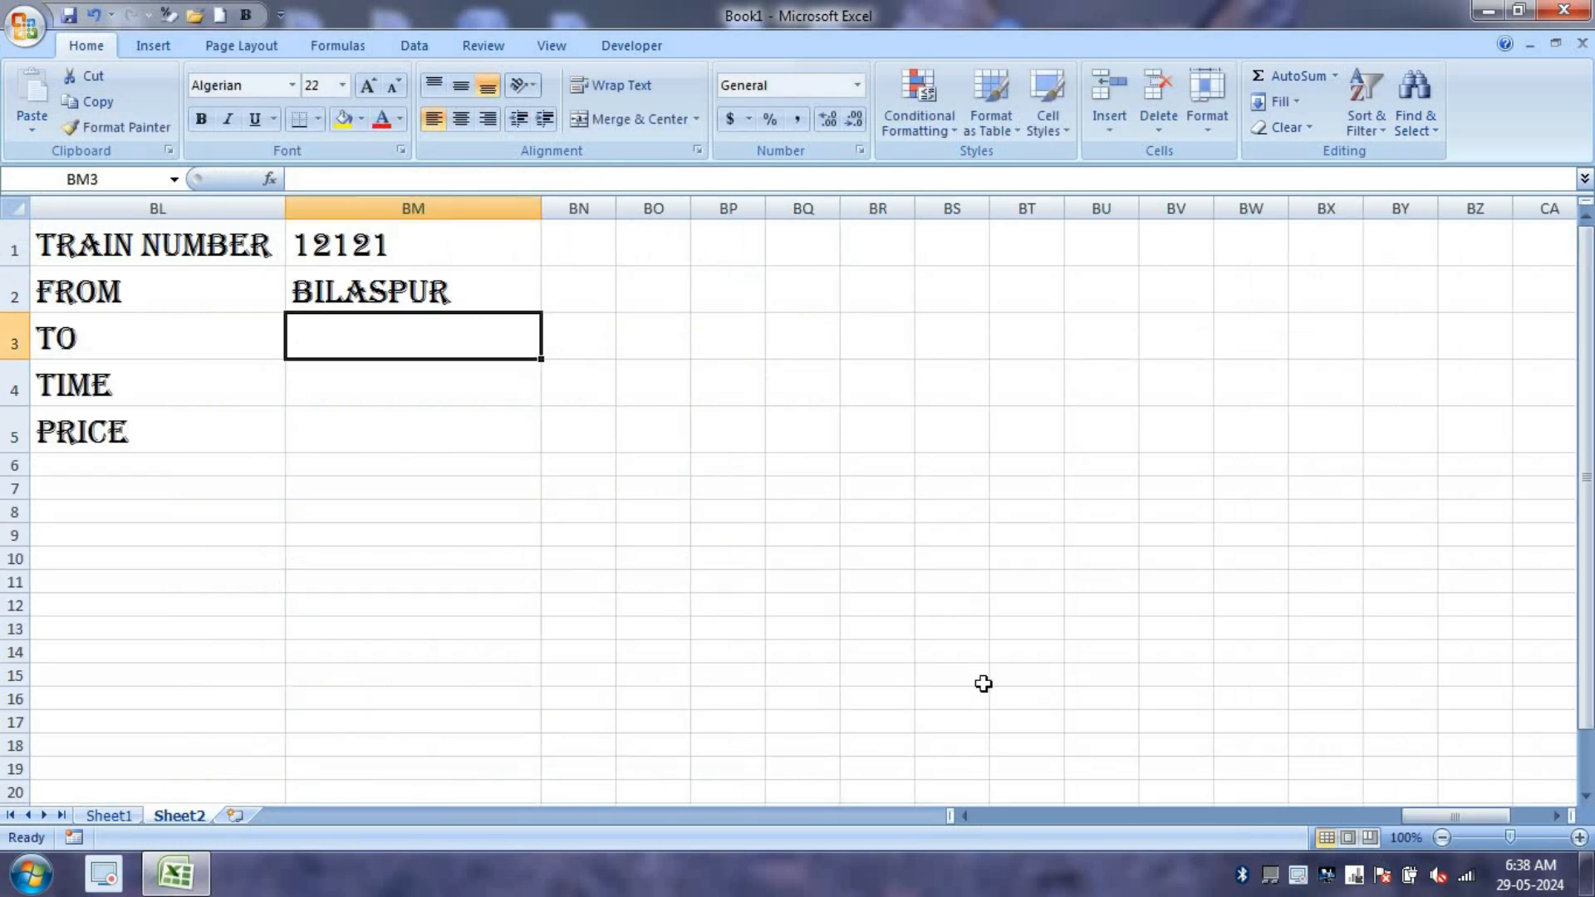
Copy the VLOOKUP formula text from BM2 and paste it unchanged into cells BM3, BM4 and BM5
{"action": "double_click", "coordinate": [452, 291]}
{"action": "left_click_drag", "start_coordinate": [1027, 298], "coordinate": [171, 312]}
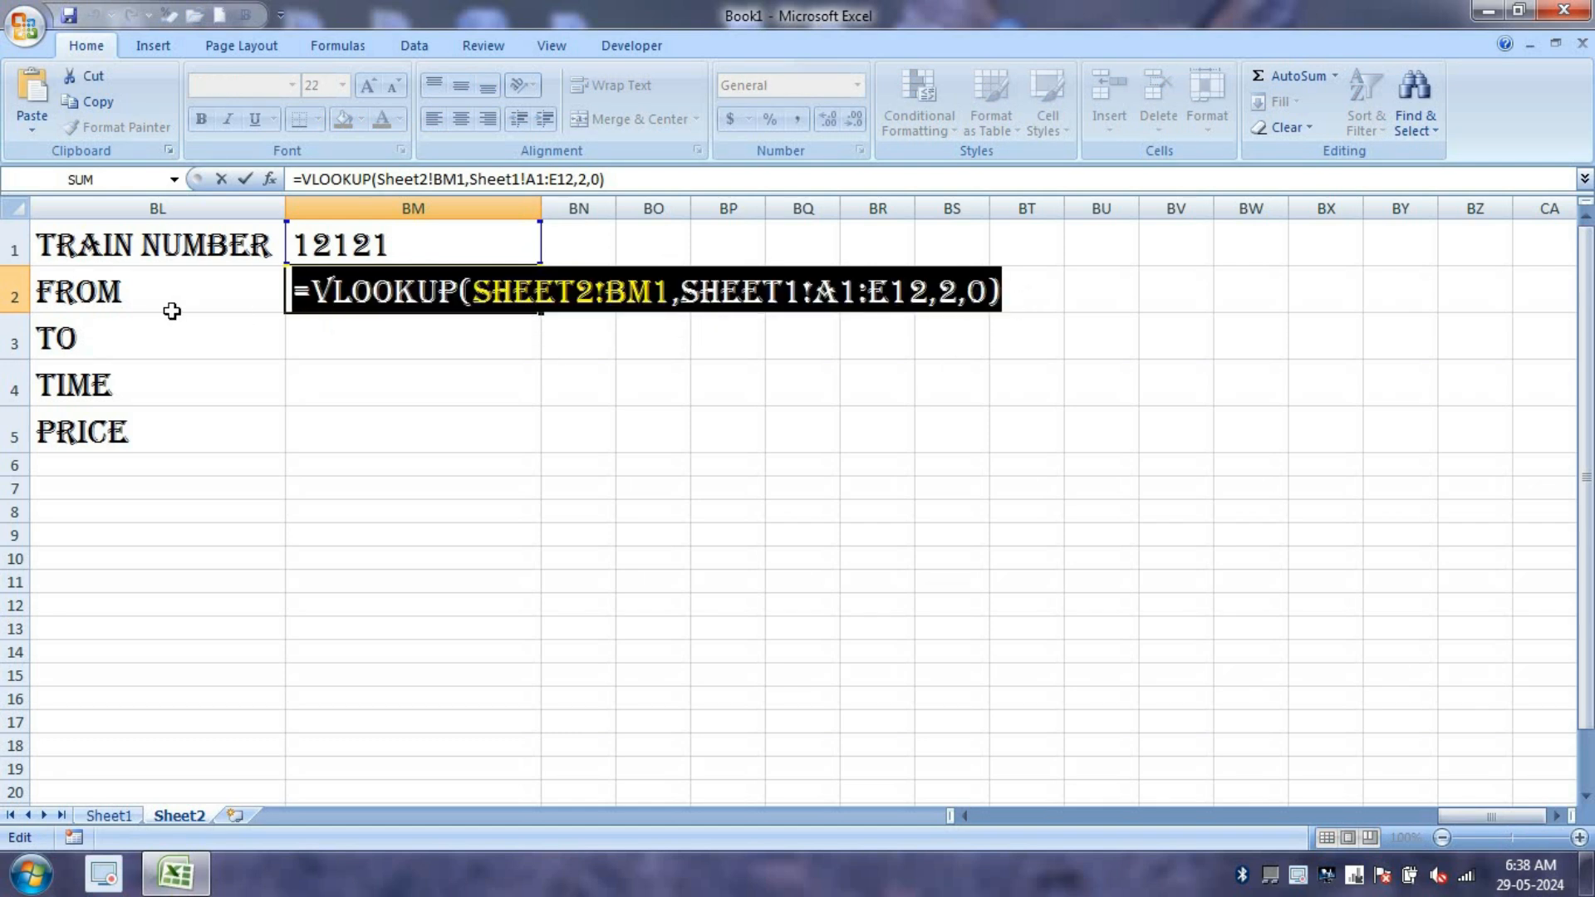
{"action": "key", "text": "Return"}
{"action": "key", "text": "ctrl+v"}
{"action": "key", "text": "Return"}
{"action": "key", "text": "ctrl+v"}
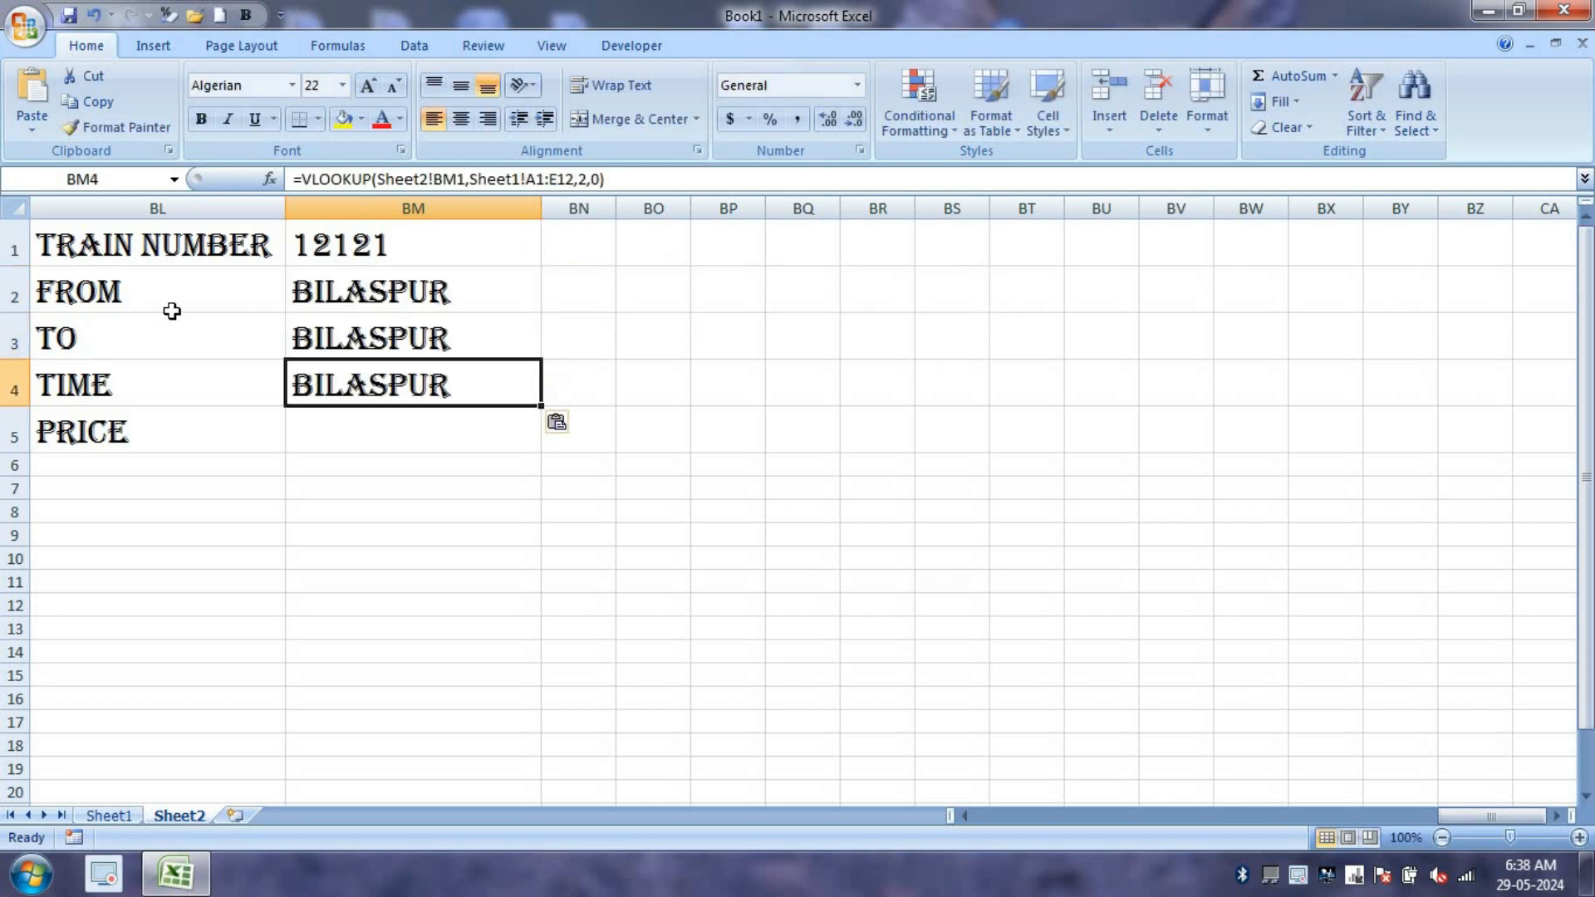
{"action": "key", "text": "Return"}
{"action": "key", "text": "ctrl+v"}
{"action": "key", "text": "Return"}
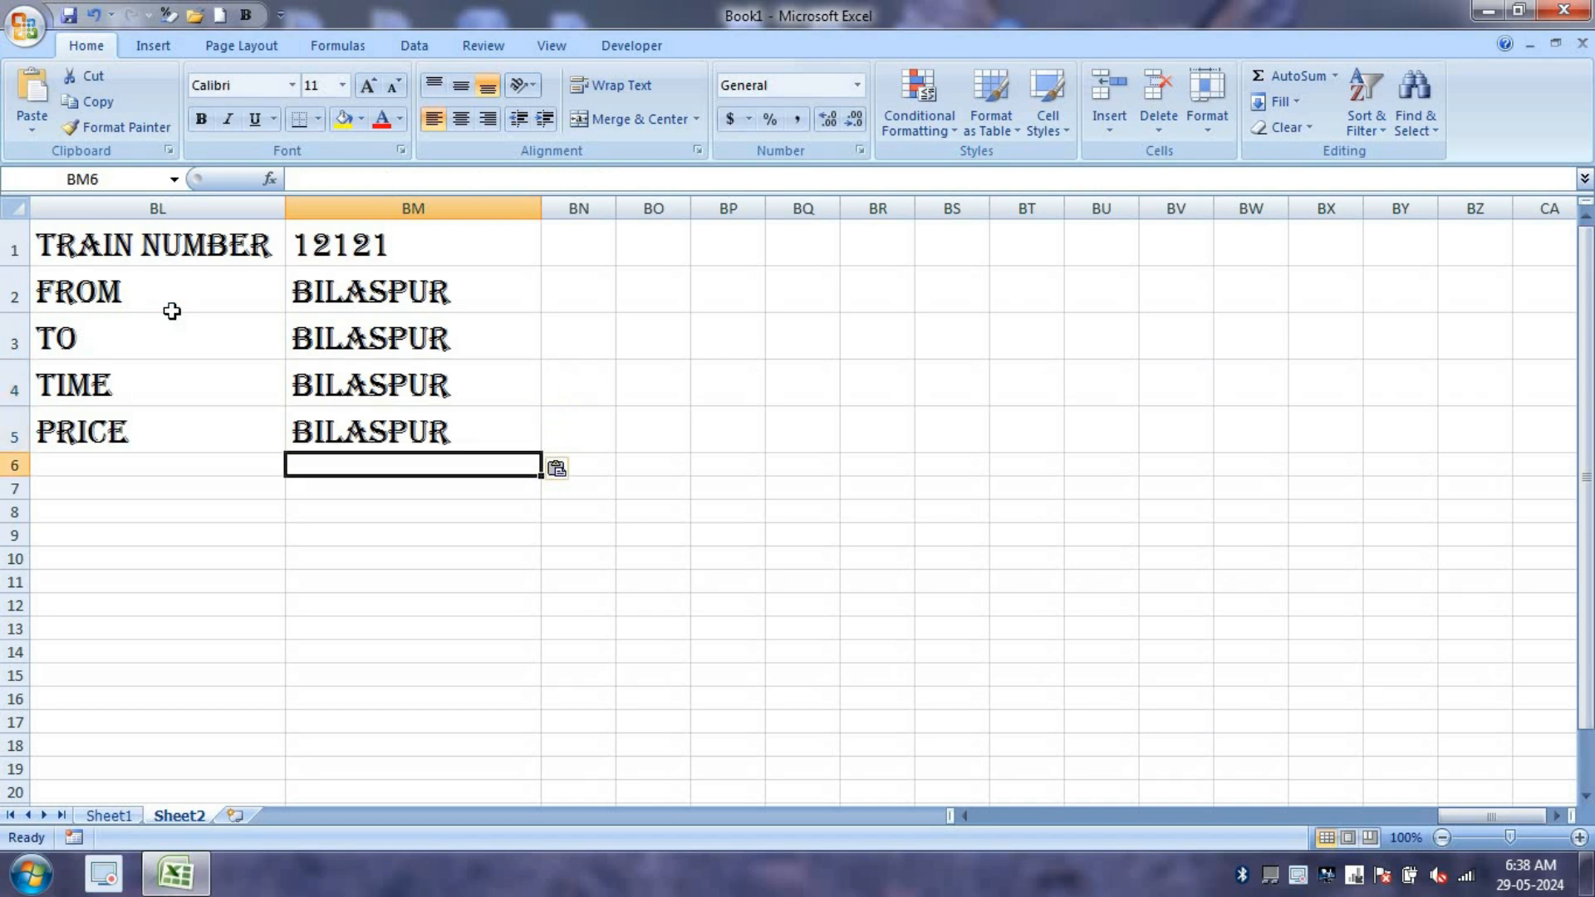
Set the column index to 3 in the VLOOKUP formula in cell BM3 beside TO
{"action": "double_click", "coordinate": [434, 347]}
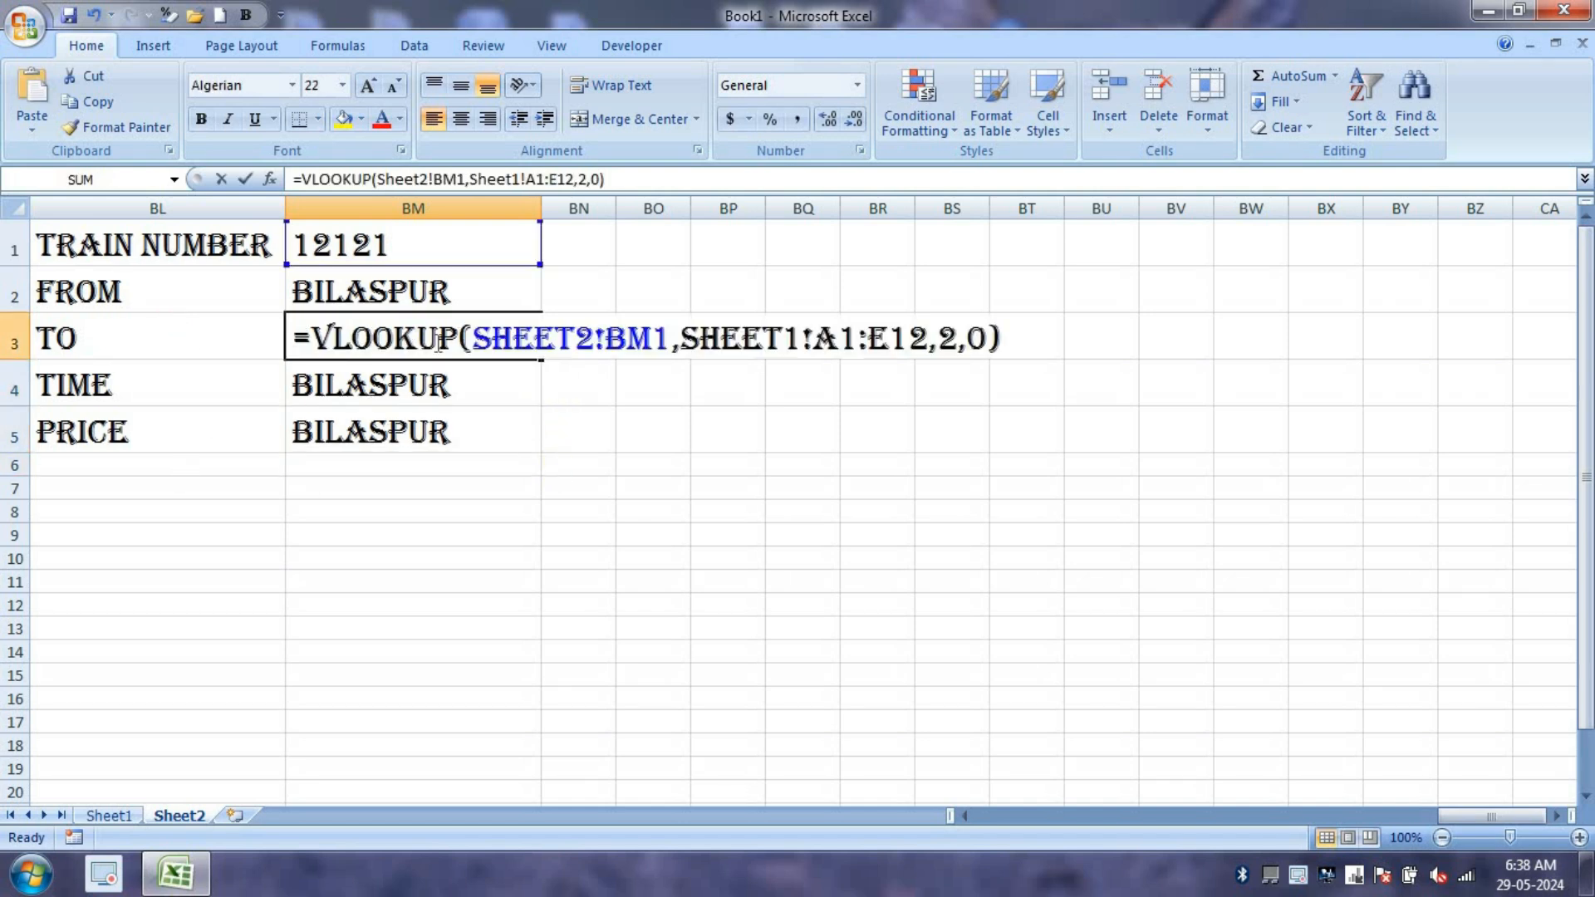
{"action": "double_click", "coordinate": [945, 341]}
{"action": "type", "text": "3"}
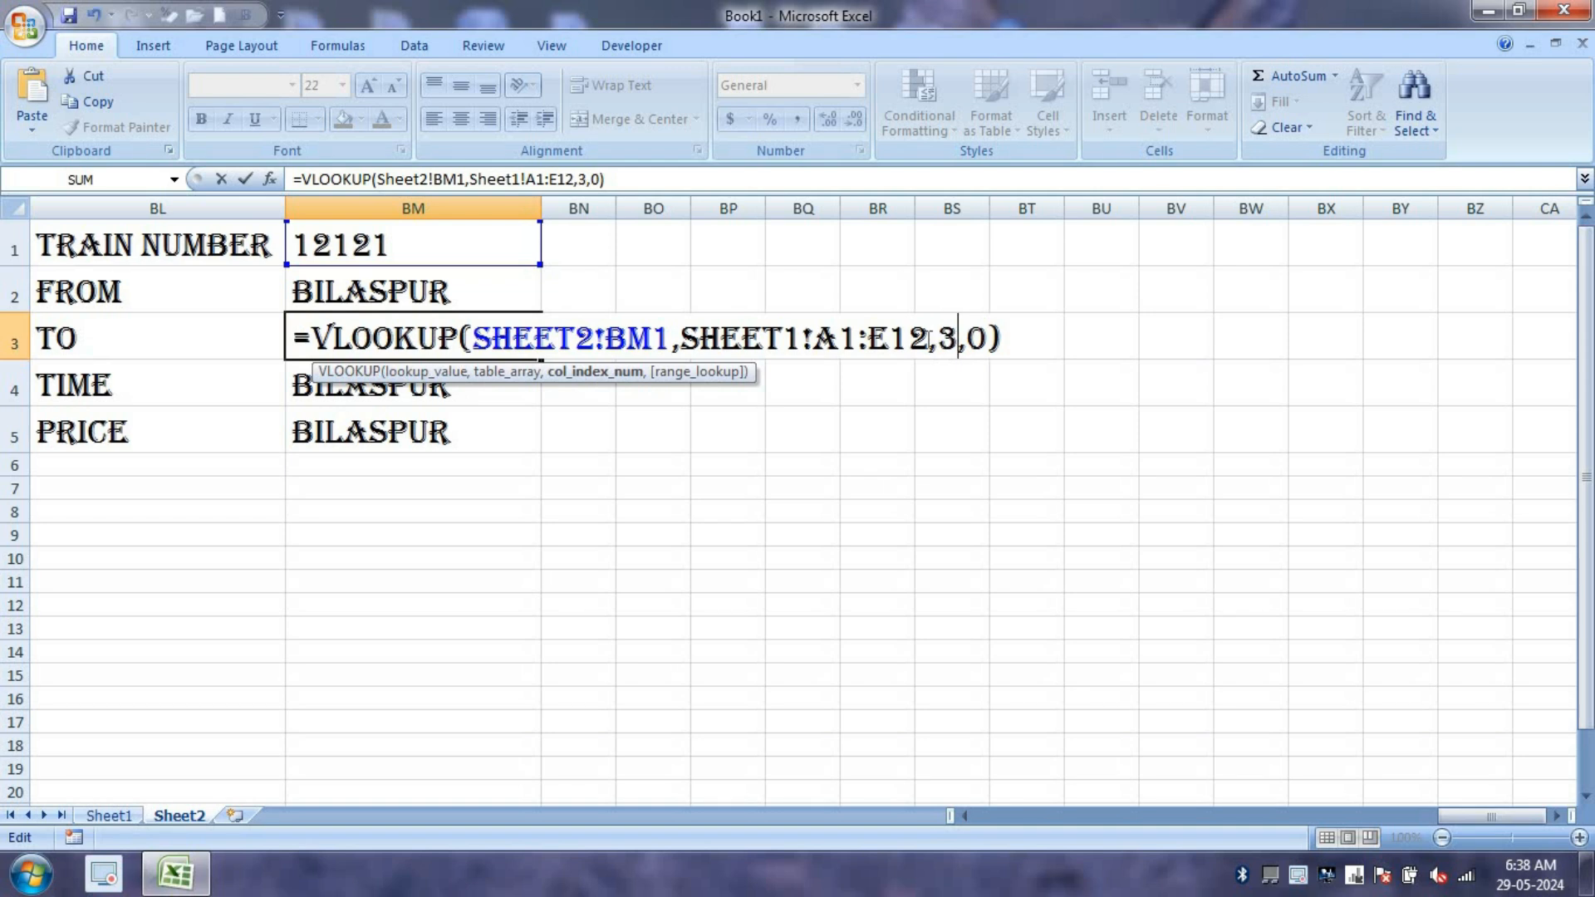
{"action": "key", "text": "Return"}
Set the column index to 4 in the VLOOKUP formula in cell BM4 beside TIME
{"action": "double_click", "coordinate": [516, 377]}
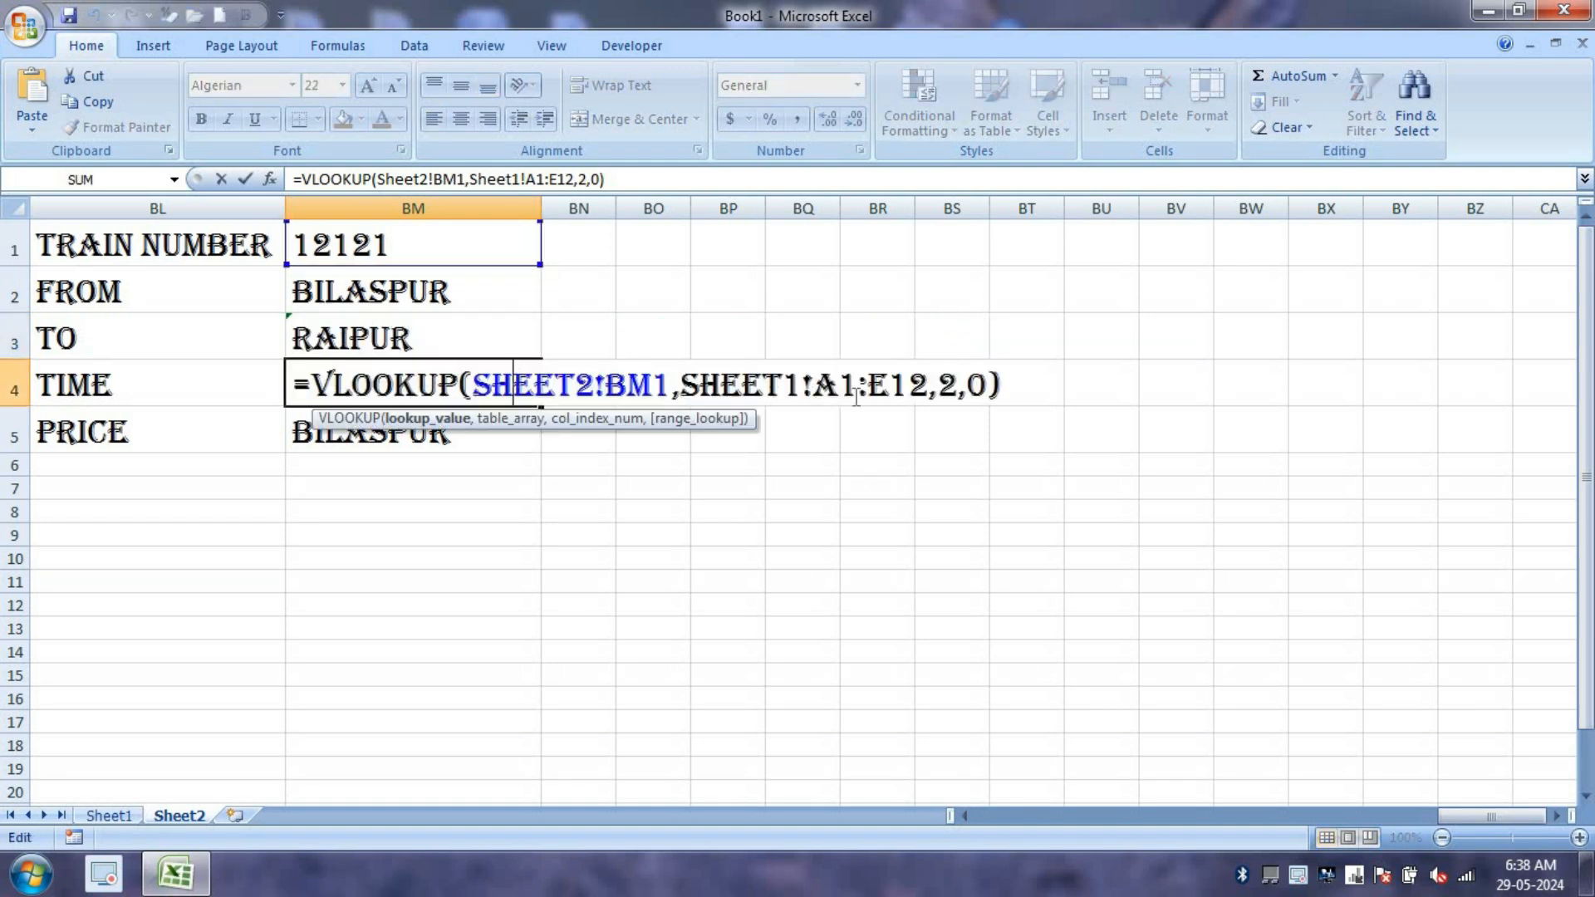
{"action": "double_click", "coordinate": [946, 385]}
{"action": "type", "text": "4"}
{"action": "key", "text": "Return"}
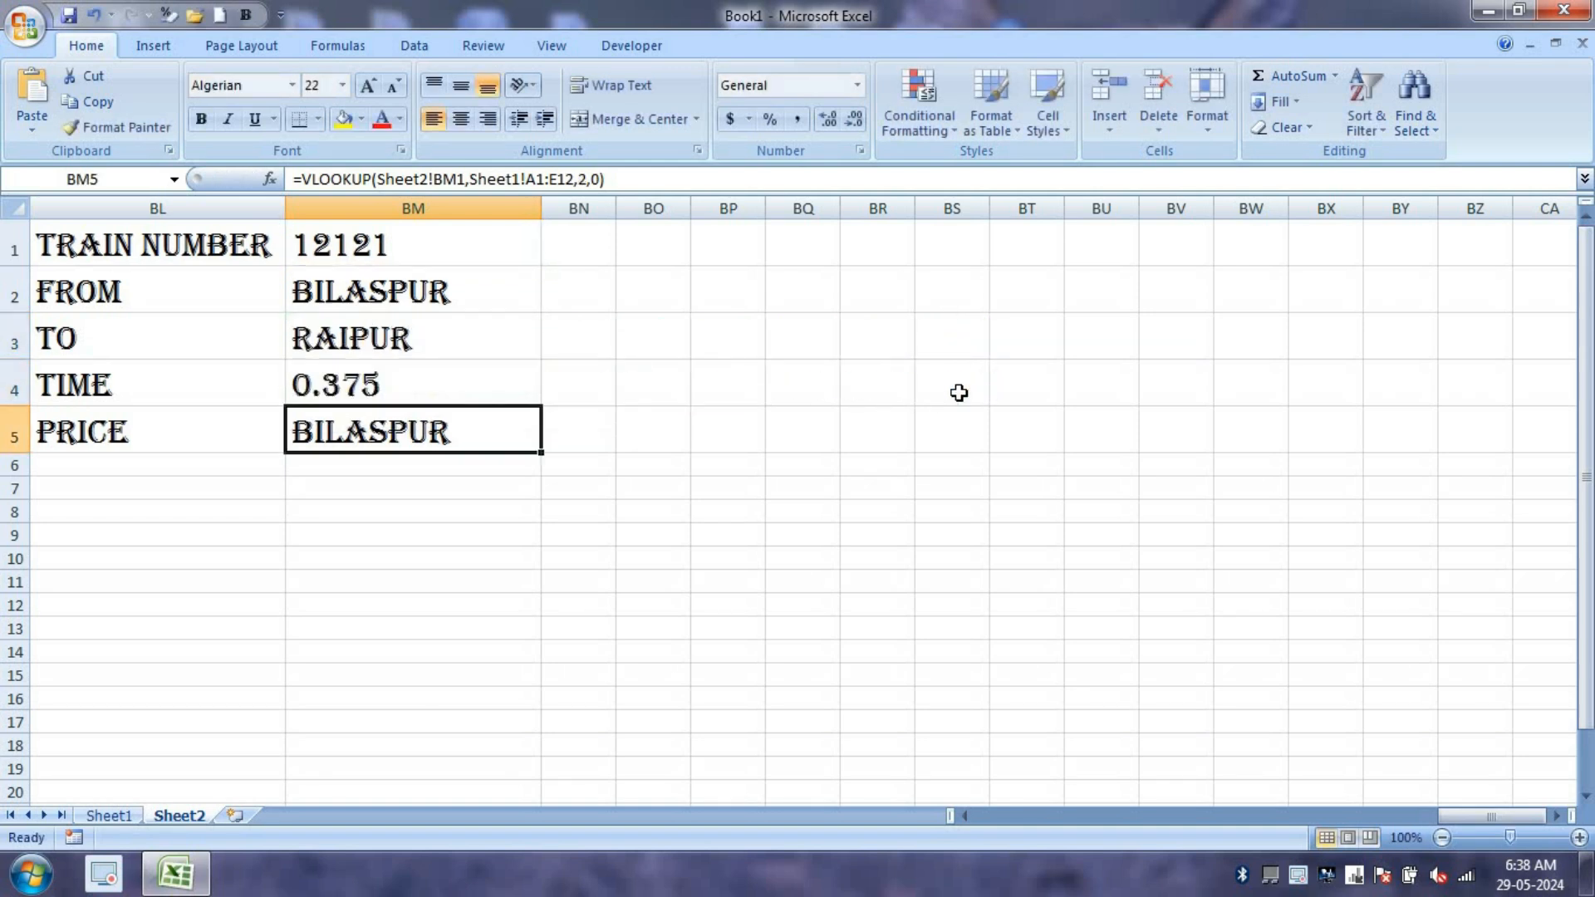
Set the column index to 4 in the VLOOKUP formula in cell BM5 beside PRICE
{"action": "double_click", "coordinate": [511, 431]}
{"action": "double_click", "coordinate": [947, 431]}
{"action": "type", "text": "4"}
{"action": "key", "text": "Return"}
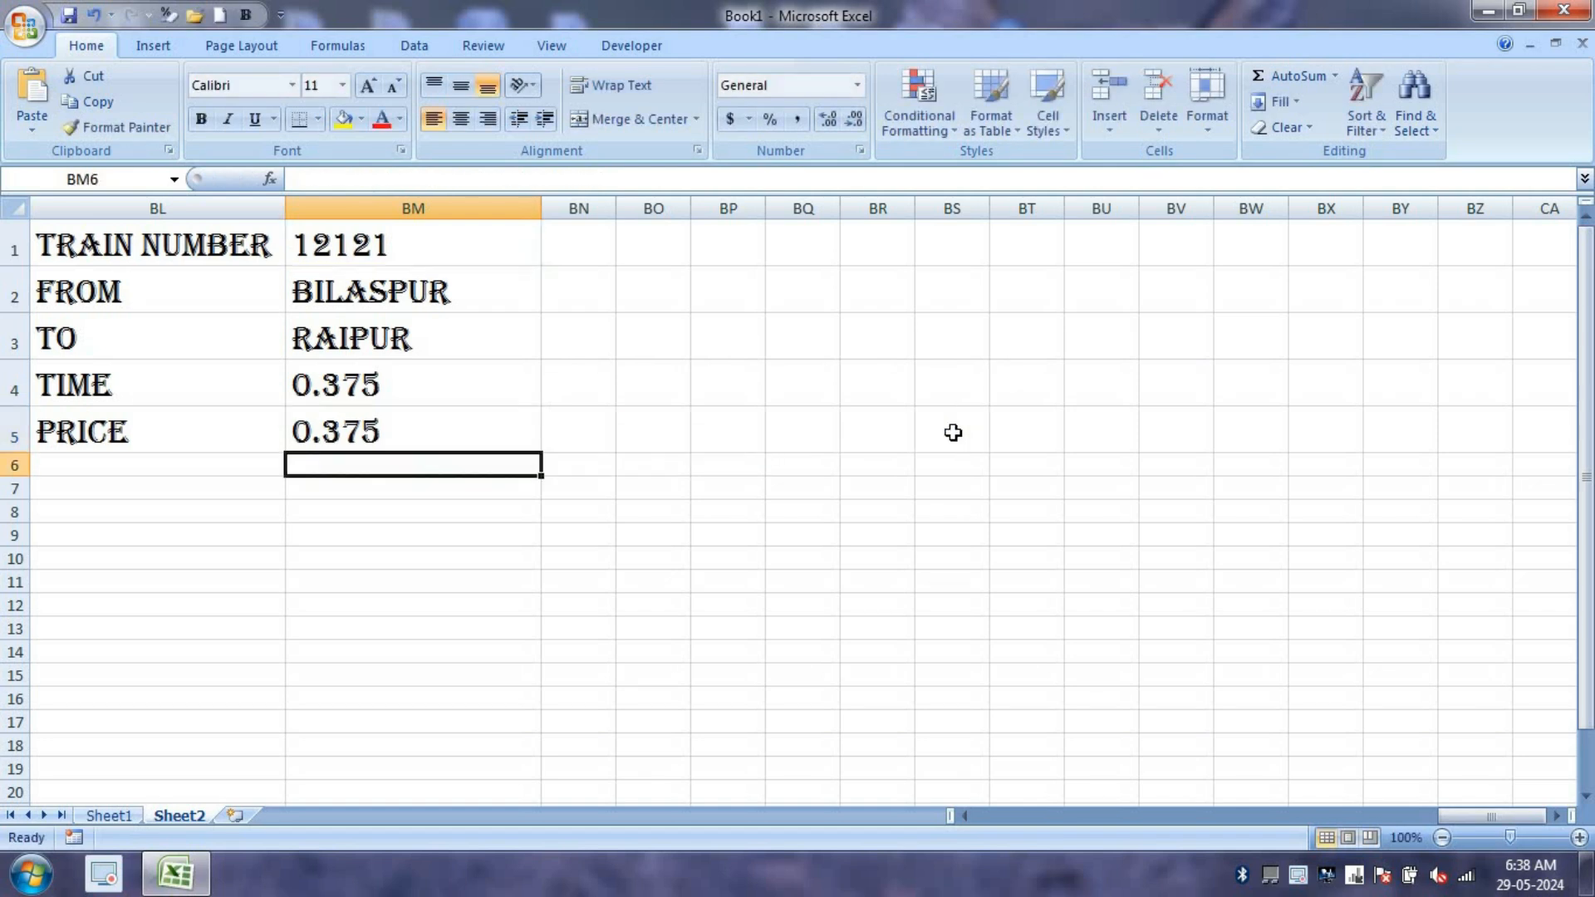
Clear the FROM, TO, TIME and PRICE labels and their formulas below the train number row on Sheet2
{"action": "left_click_drag", "start_coordinate": [49, 291], "coordinate": [552, 498]}
{"action": "key", "text": "Delete"}
{"action": "left_click", "coordinate": [752, 415]}
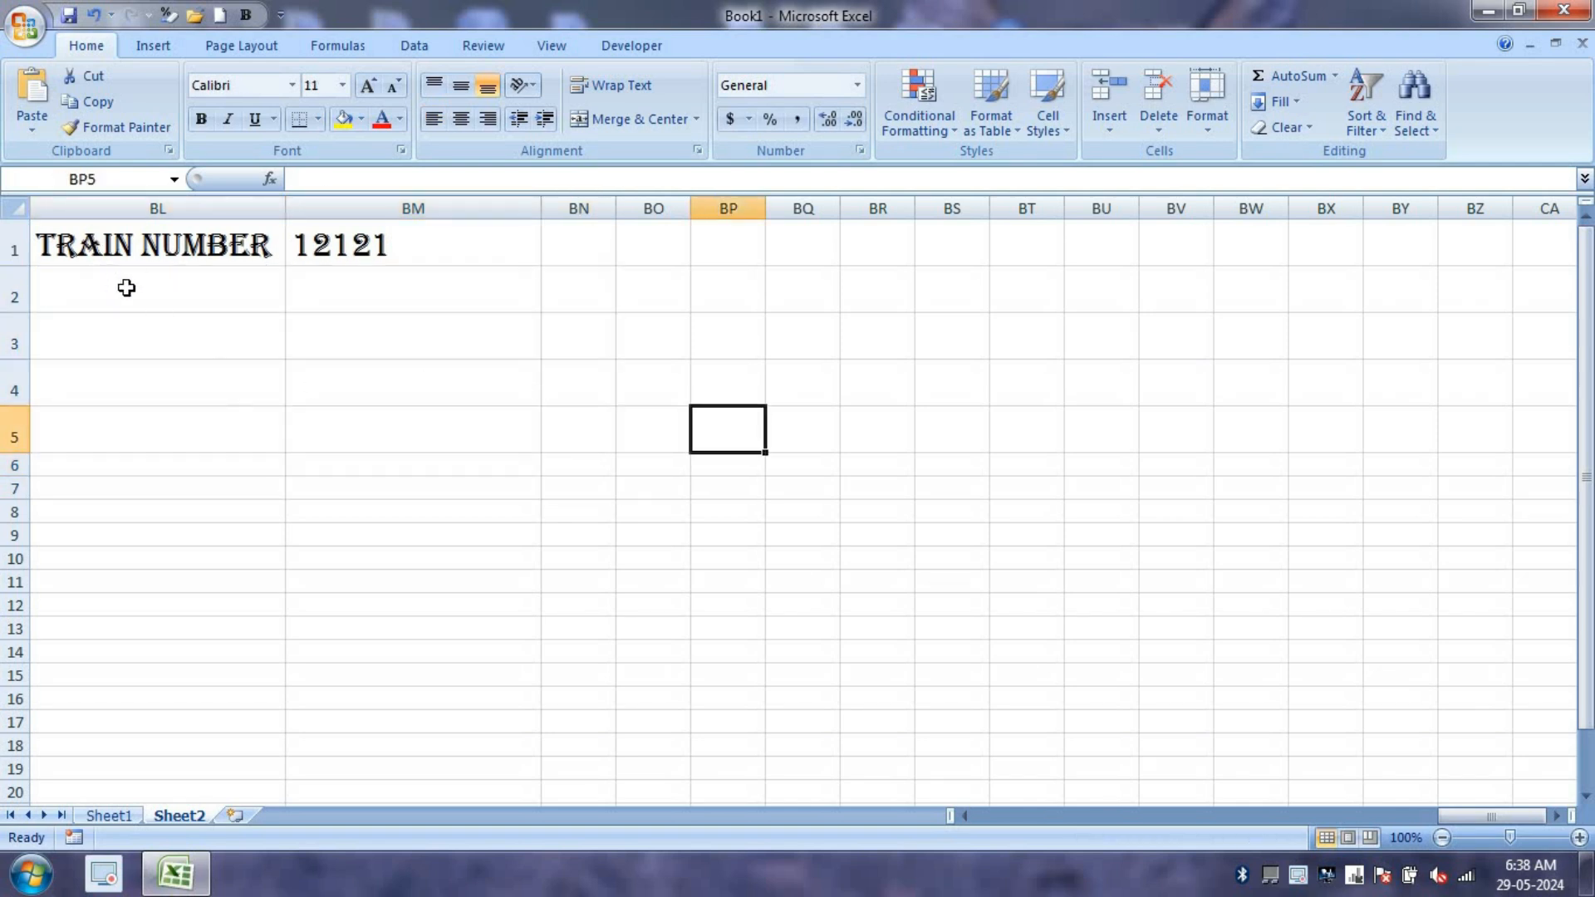
Enter the label "option" in cell BL2 below TRAIN NUMBER
{"action": "left_click", "coordinate": [126, 288]}
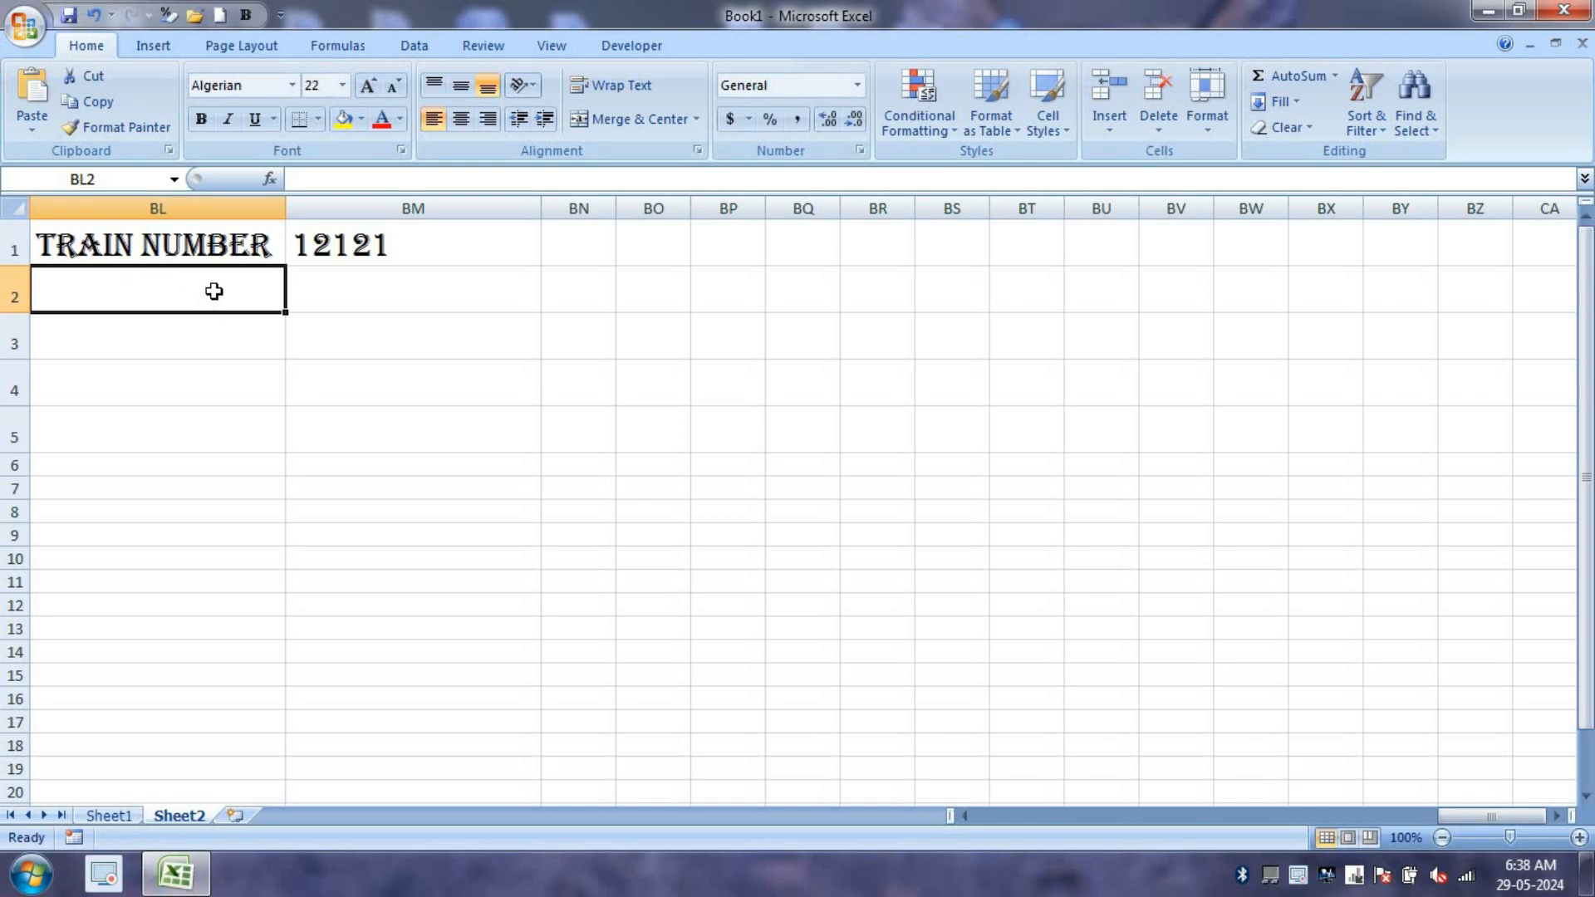
{"action": "type", "text": "option"}
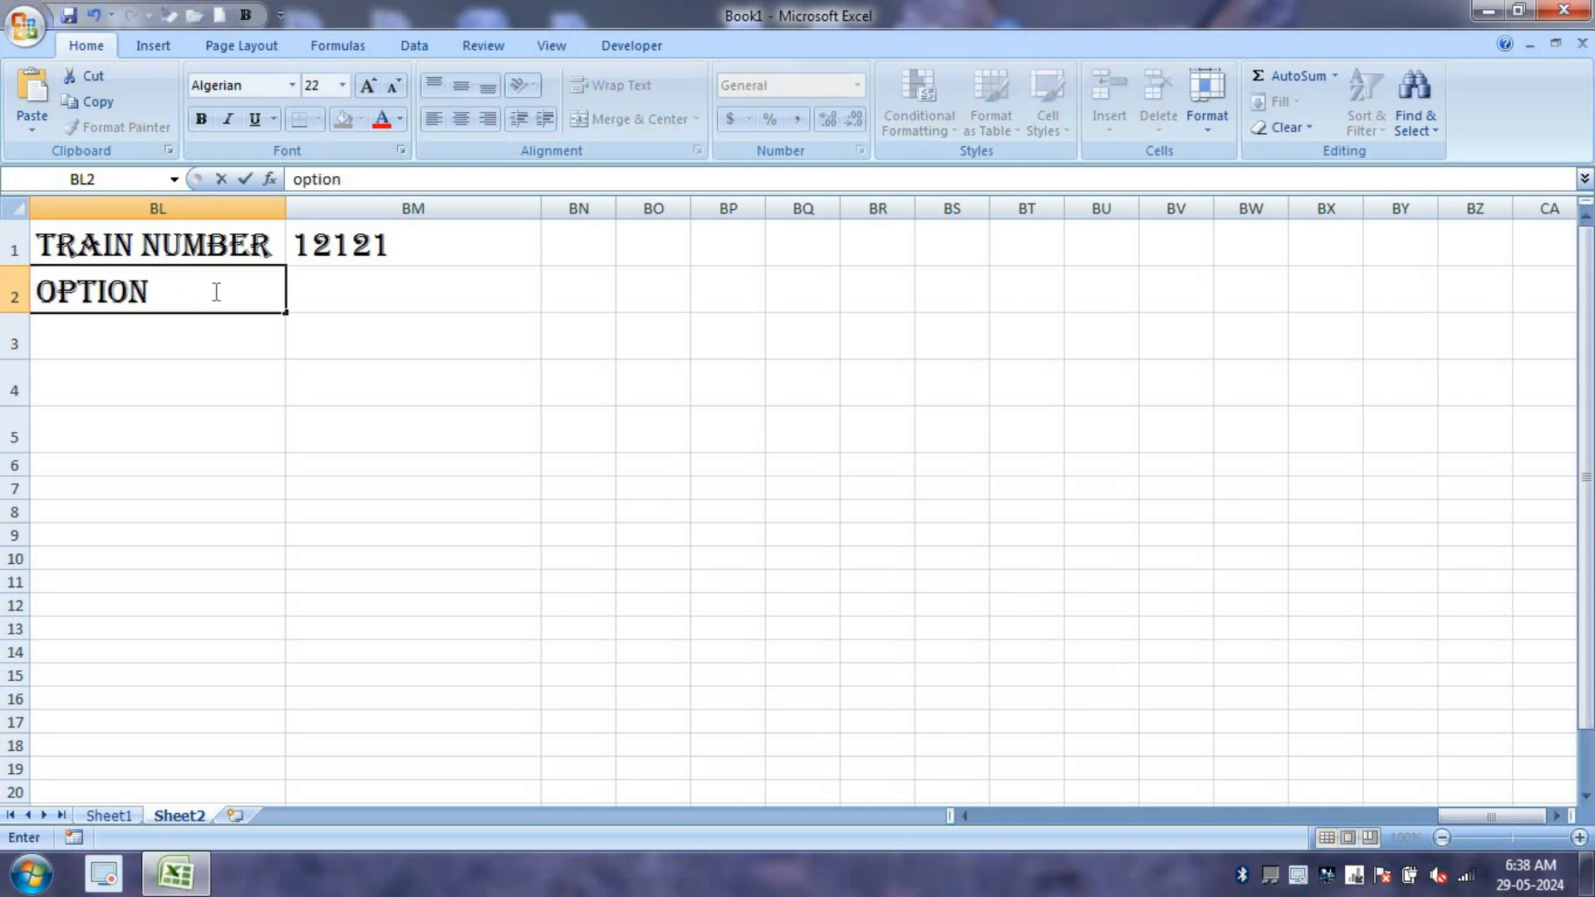
{"action": "key", "text": "Tab"}
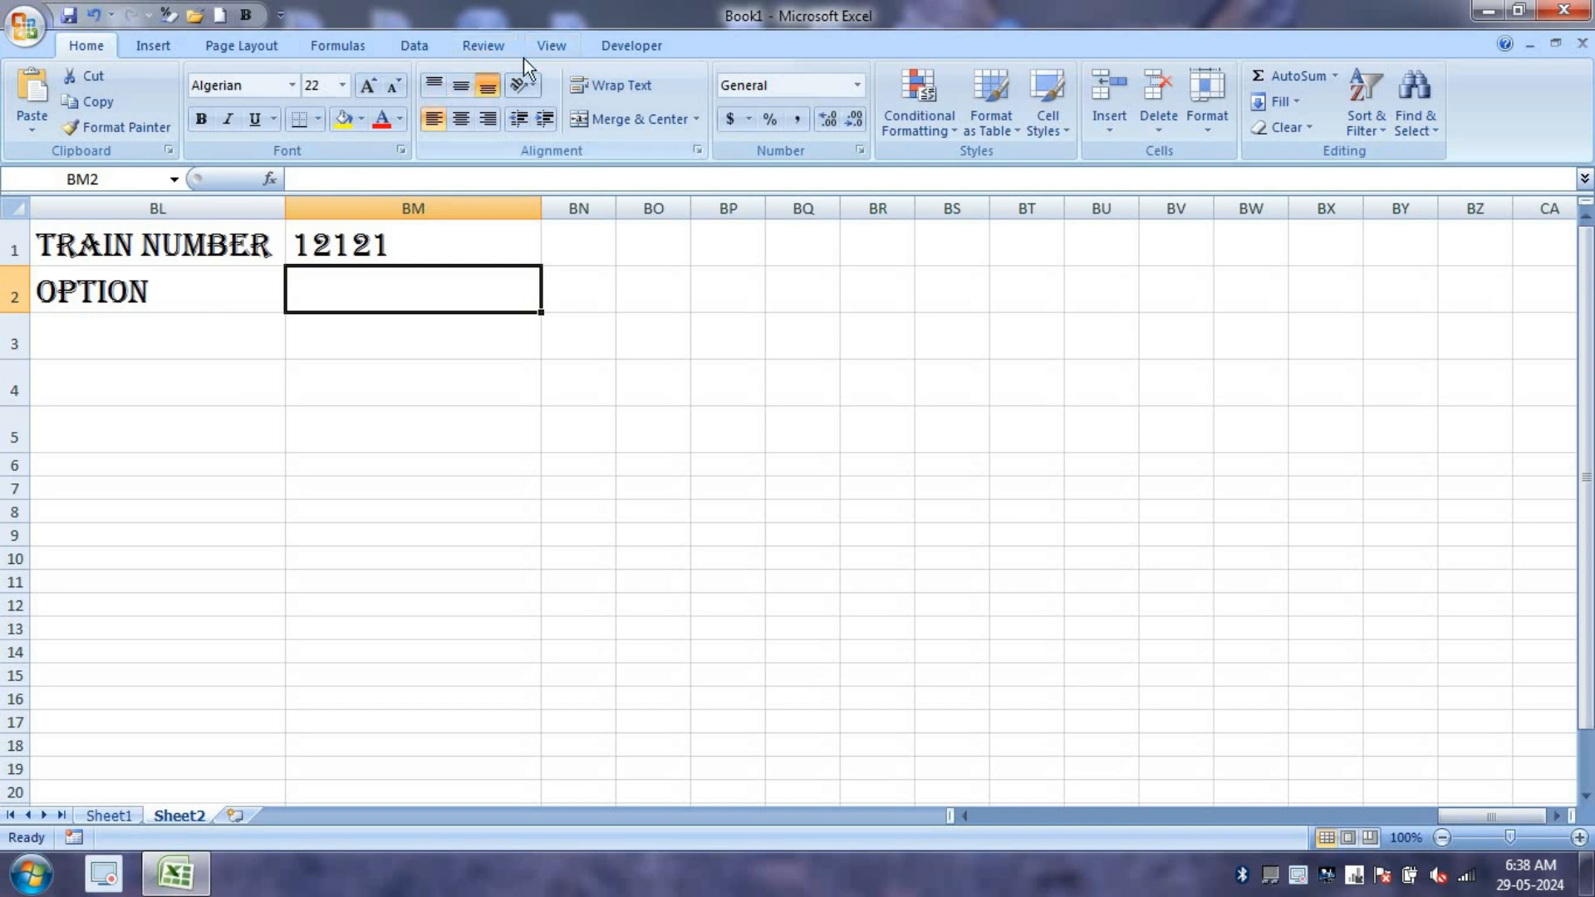
Add a List data validation to cell BM2 with the source entries FROM, TO, TIME and FARE
{"action": "left_click", "coordinate": [413, 46]}
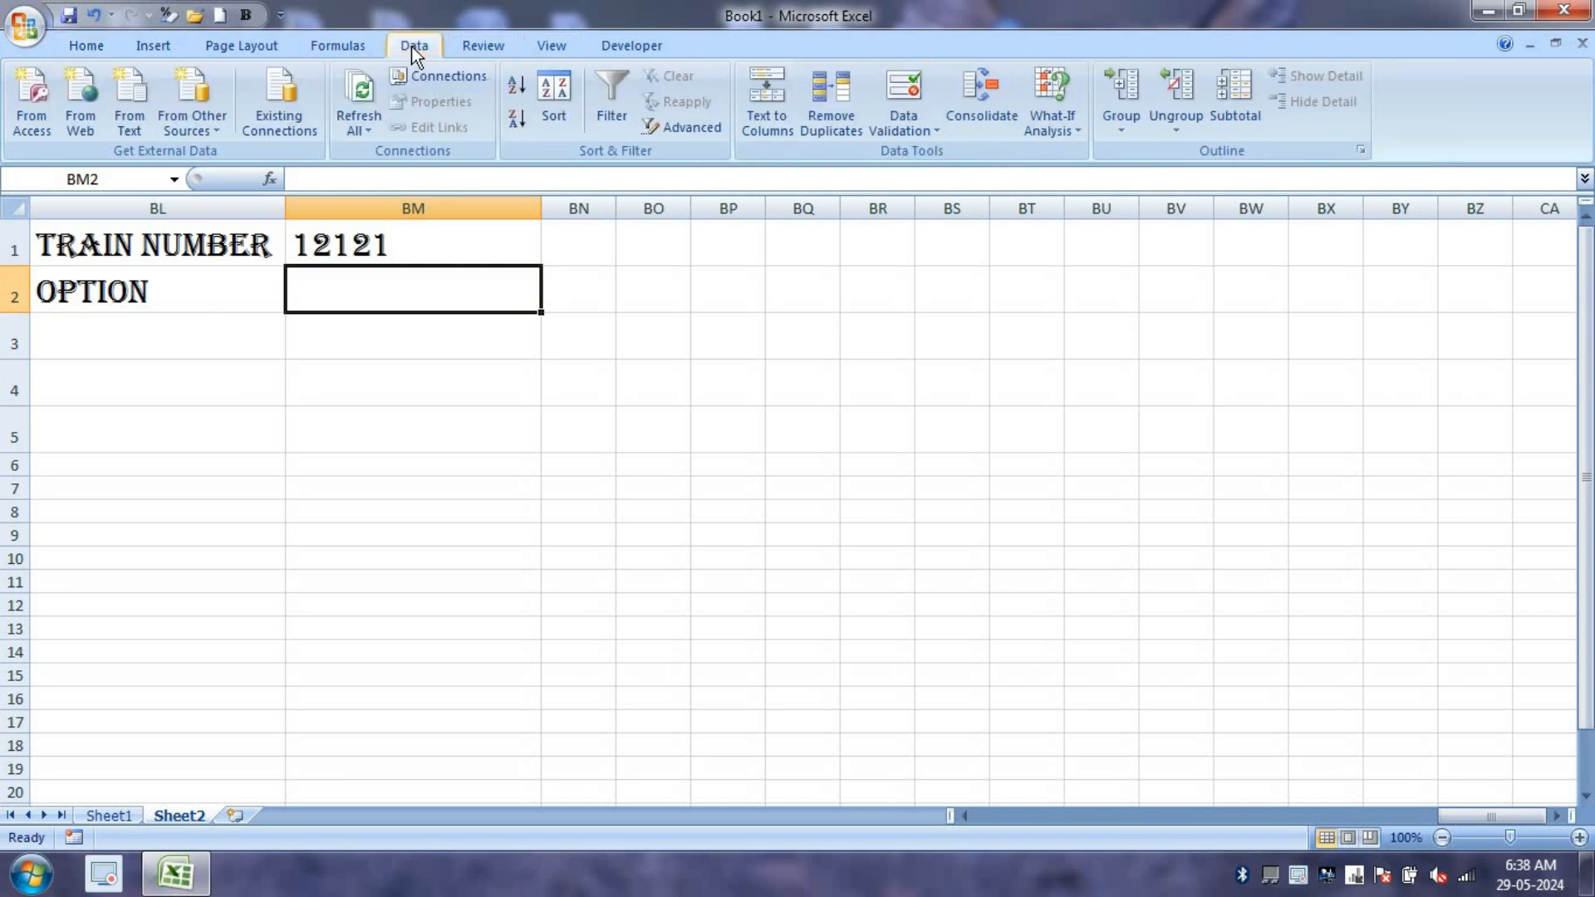
{"action": "left_click", "coordinate": [909, 92]}
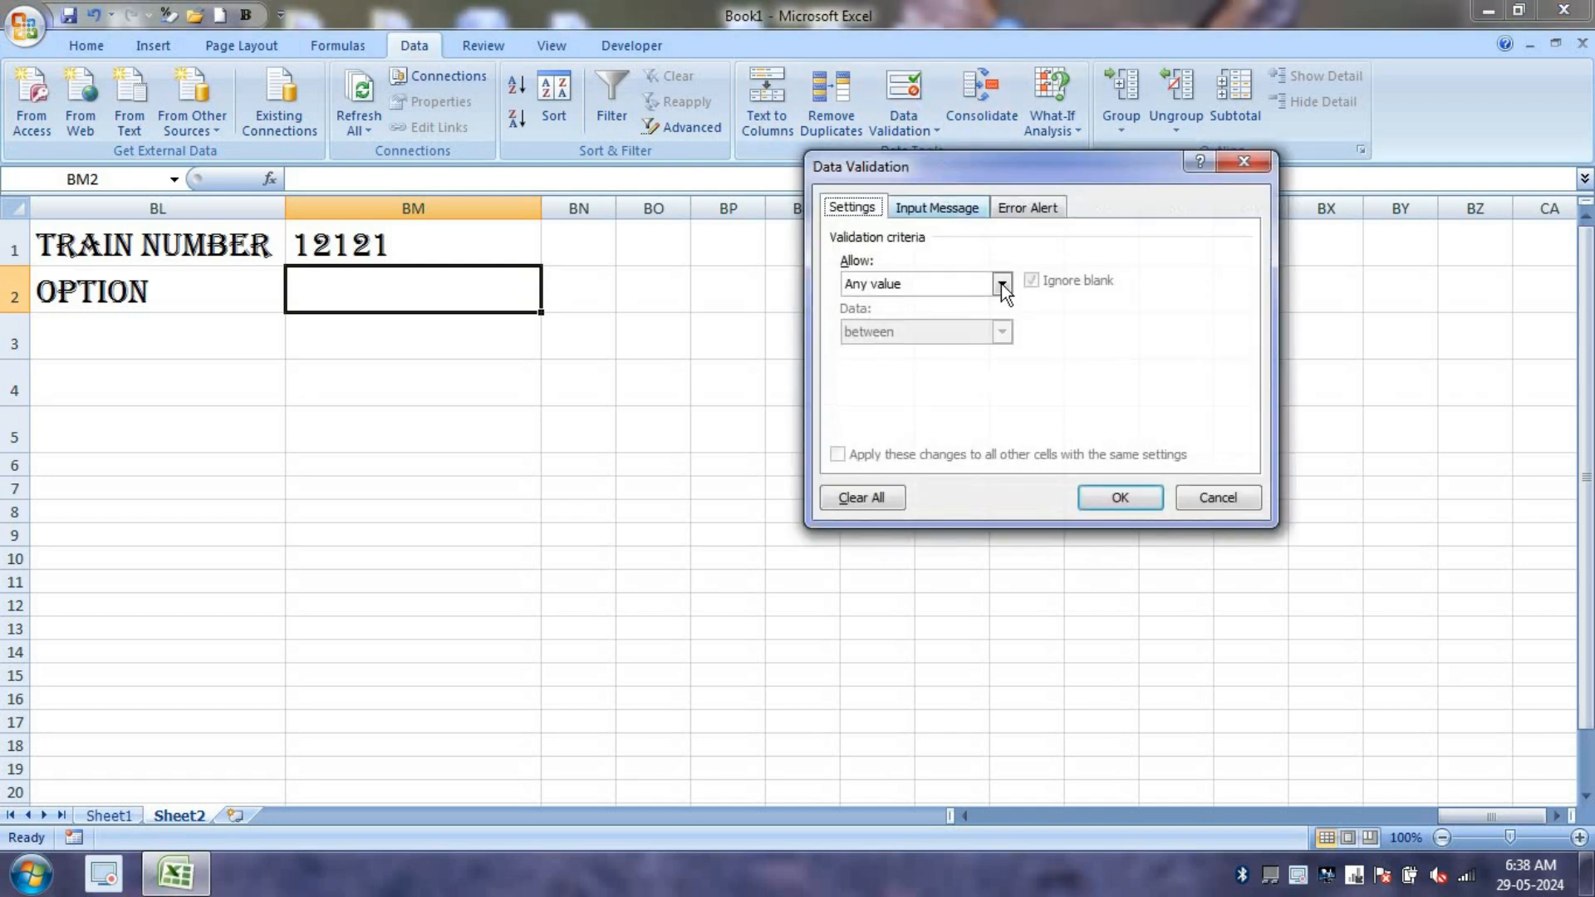
{"action": "left_click", "coordinate": [1000, 284]}
{"action": "left_click", "coordinate": [924, 352]}
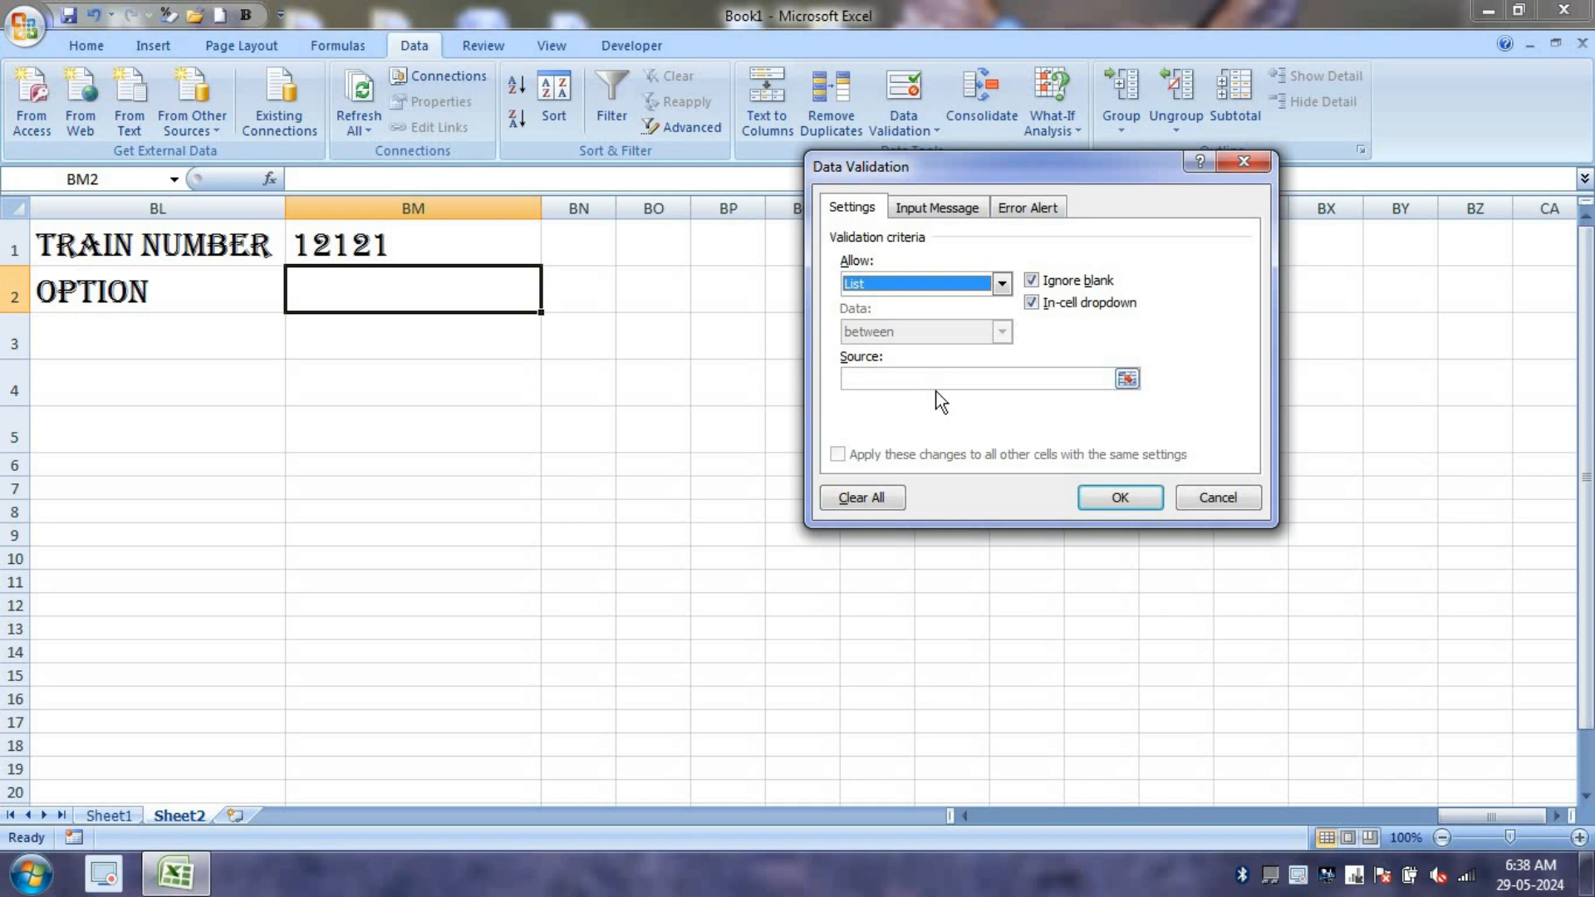
{"action": "left_click", "coordinate": [935, 387]}
{"action": "type", "text": "from"}
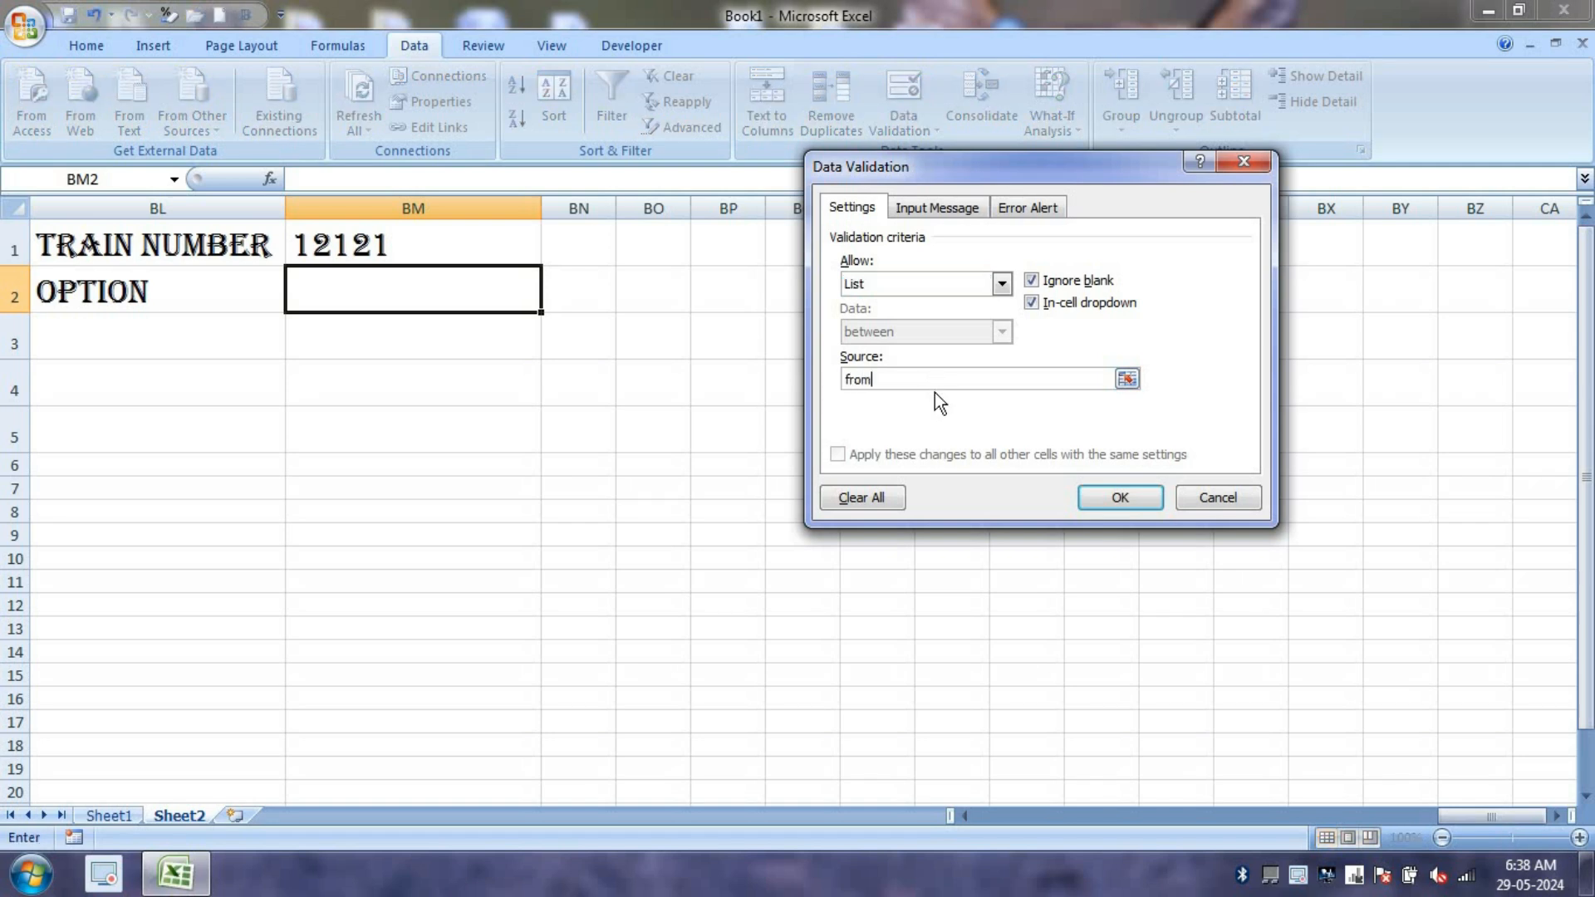
{"action": "key", "text": "BackSpace"}
{"action": "key", "text": "BackSpace"}
{"action": "key", "text": "BackSpace"}
{"action": "key", "text": "BackSpace"}
{"action": "type", "text": "FROM"}
{"action": "left_click", "coordinate": [1116, 499]}
Try out the drop-down list in cell BM2 by choosing TO, FROM, TIME and FARE in turn
{"action": "left_click", "coordinate": [553, 303]}
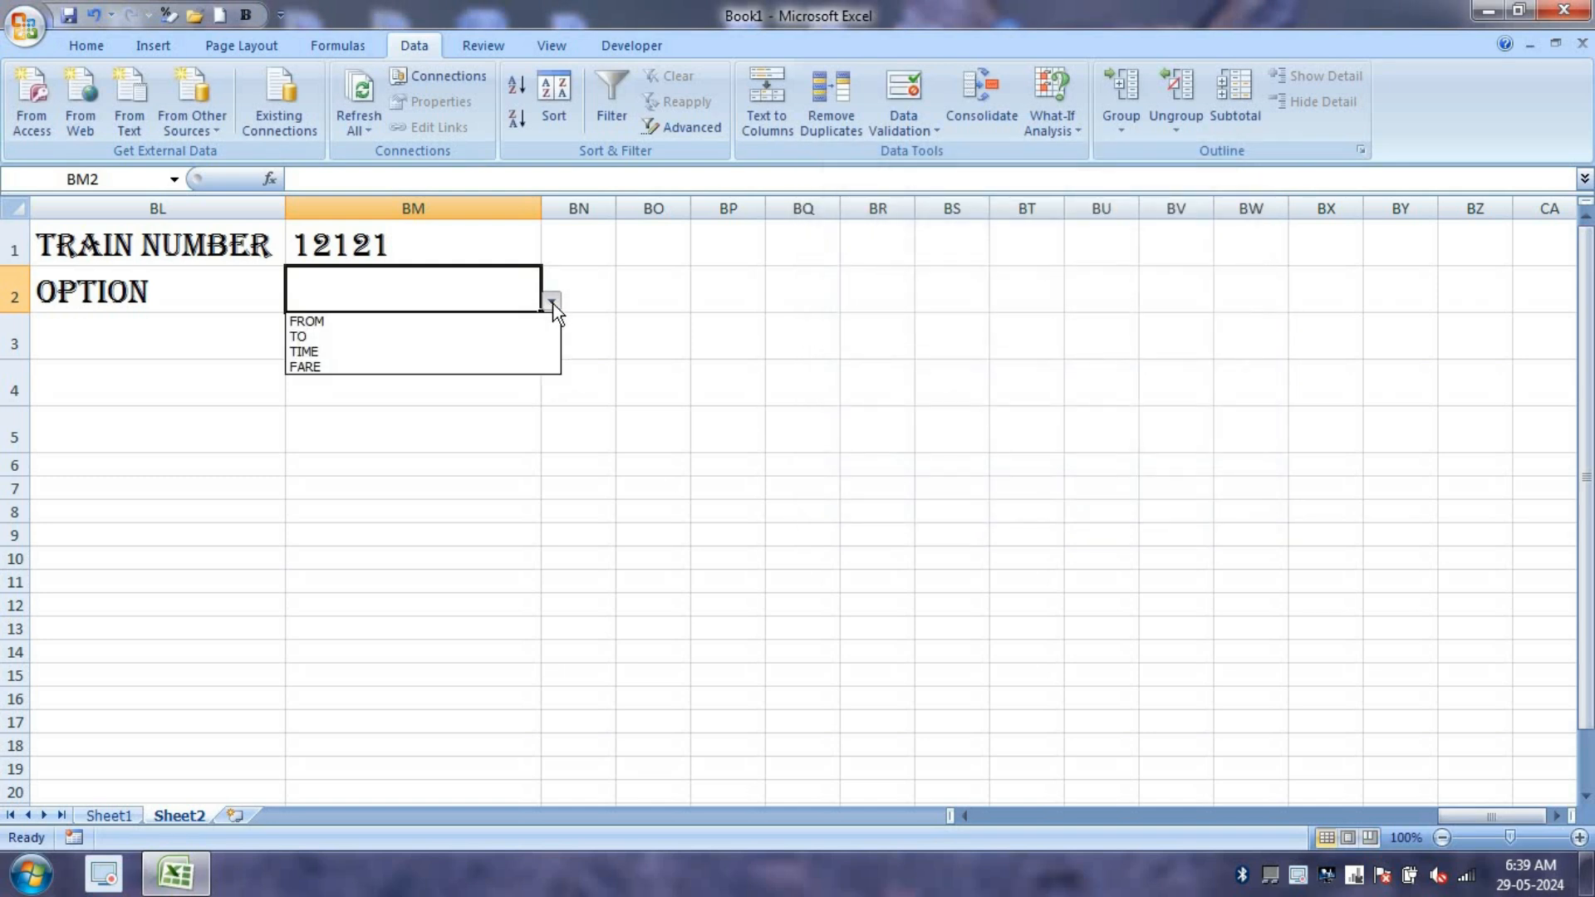
{"action": "left_click", "coordinate": [508, 333]}
{"action": "left_click", "coordinate": [553, 304]}
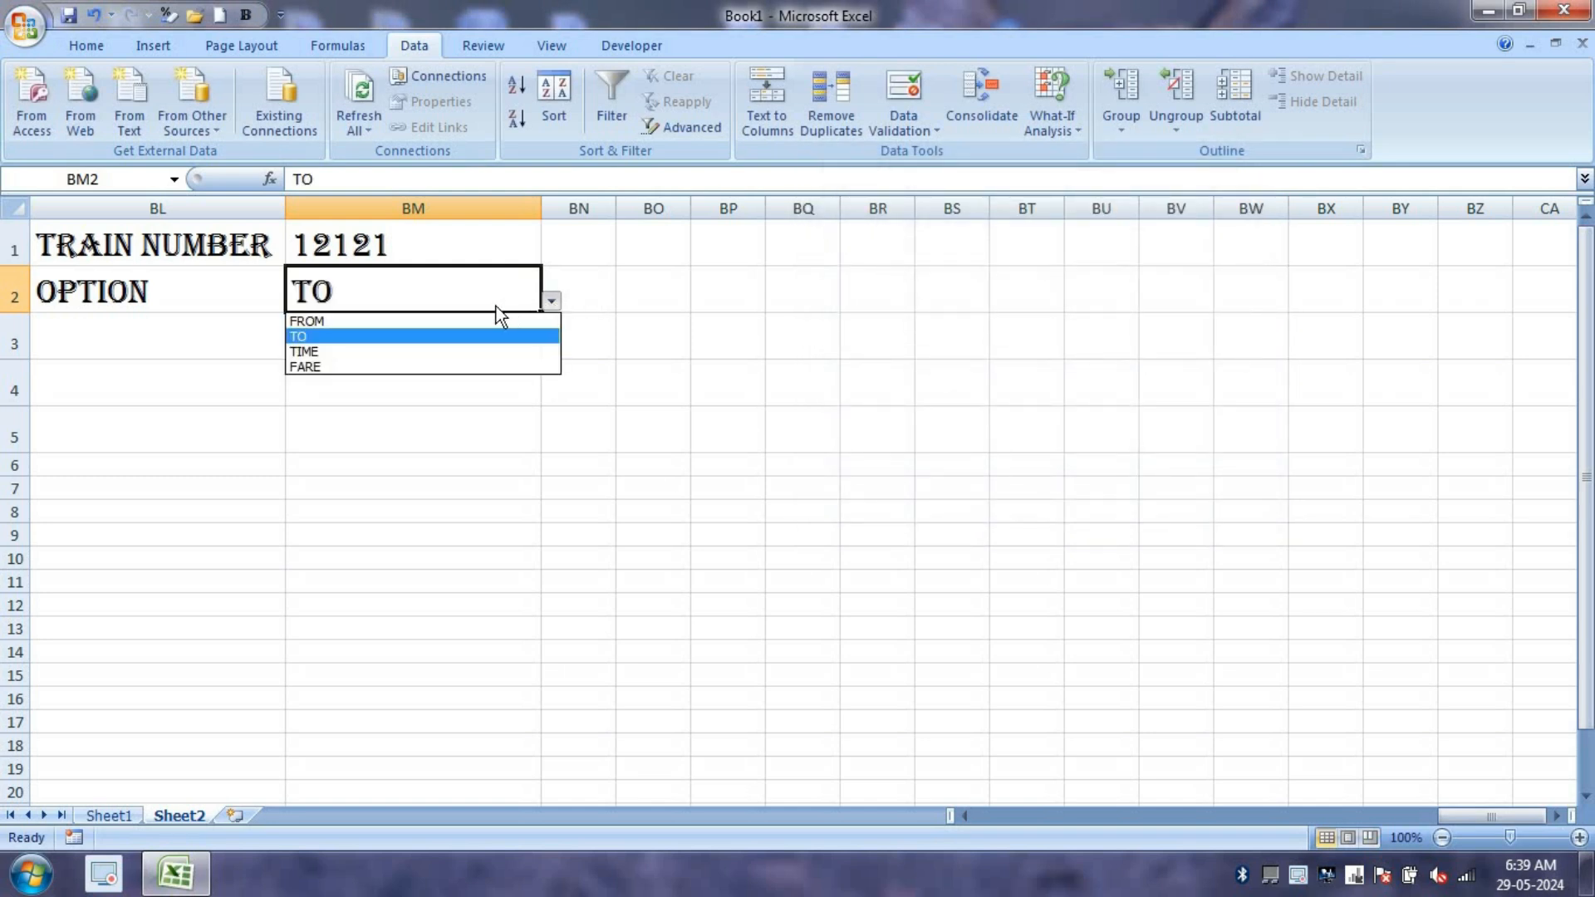
{"action": "left_click", "coordinate": [456, 323]}
{"action": "left_click", "coordinate": [553, 302]}
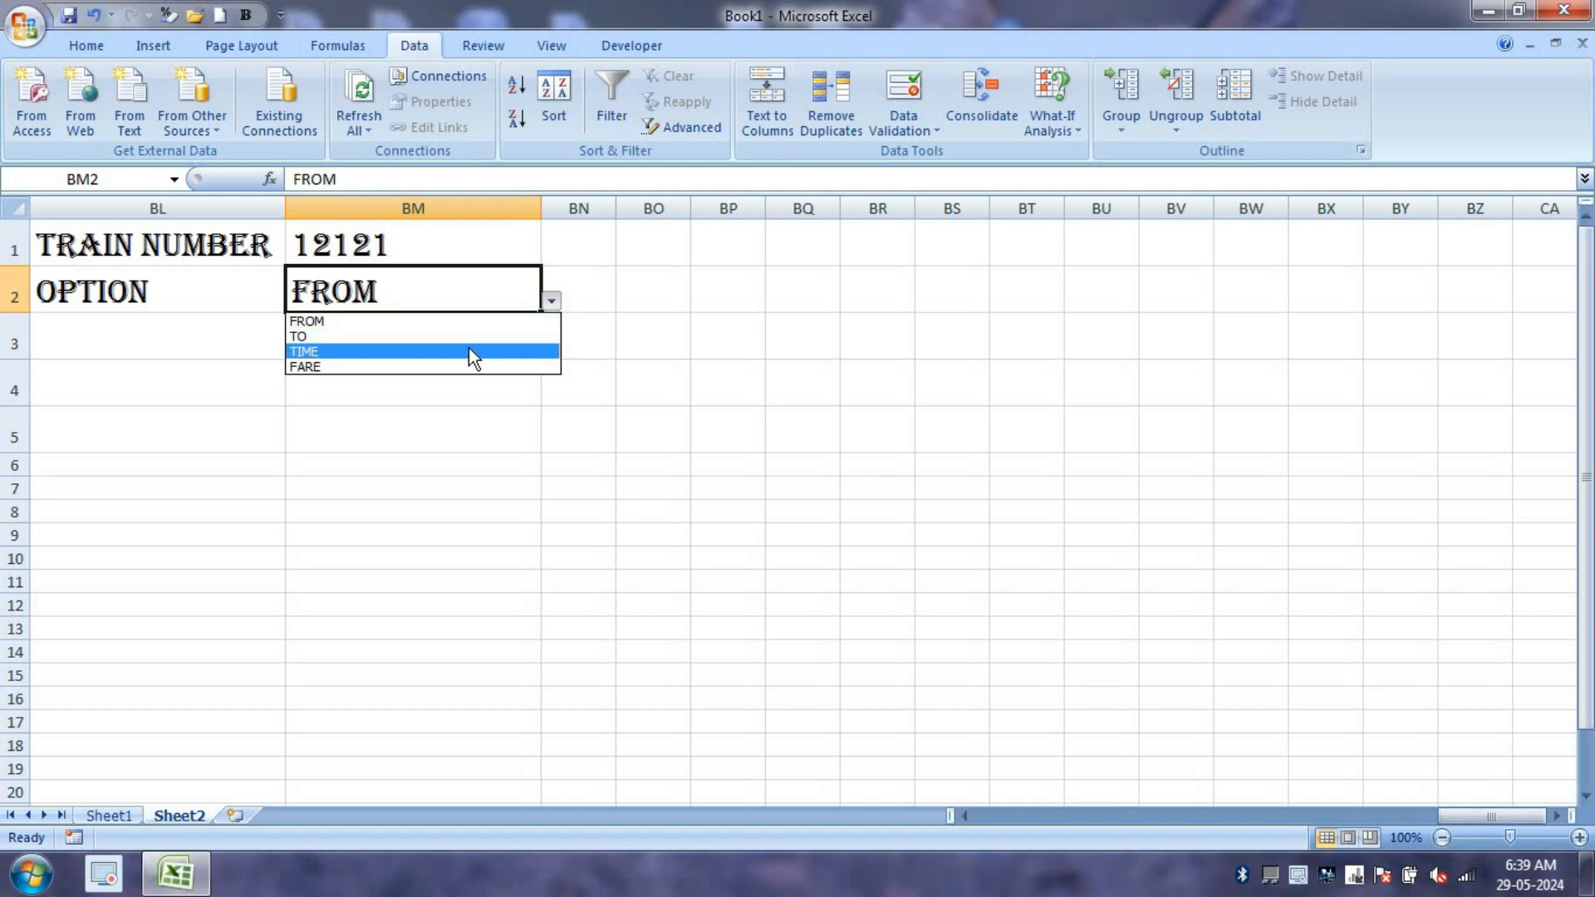
{"action": "left_click", "coordinate": [469, 350]}
{"action": "left_click", "coordinate": [553, 302]}
{"action": "left_click", "coordinate": [451, 367]}
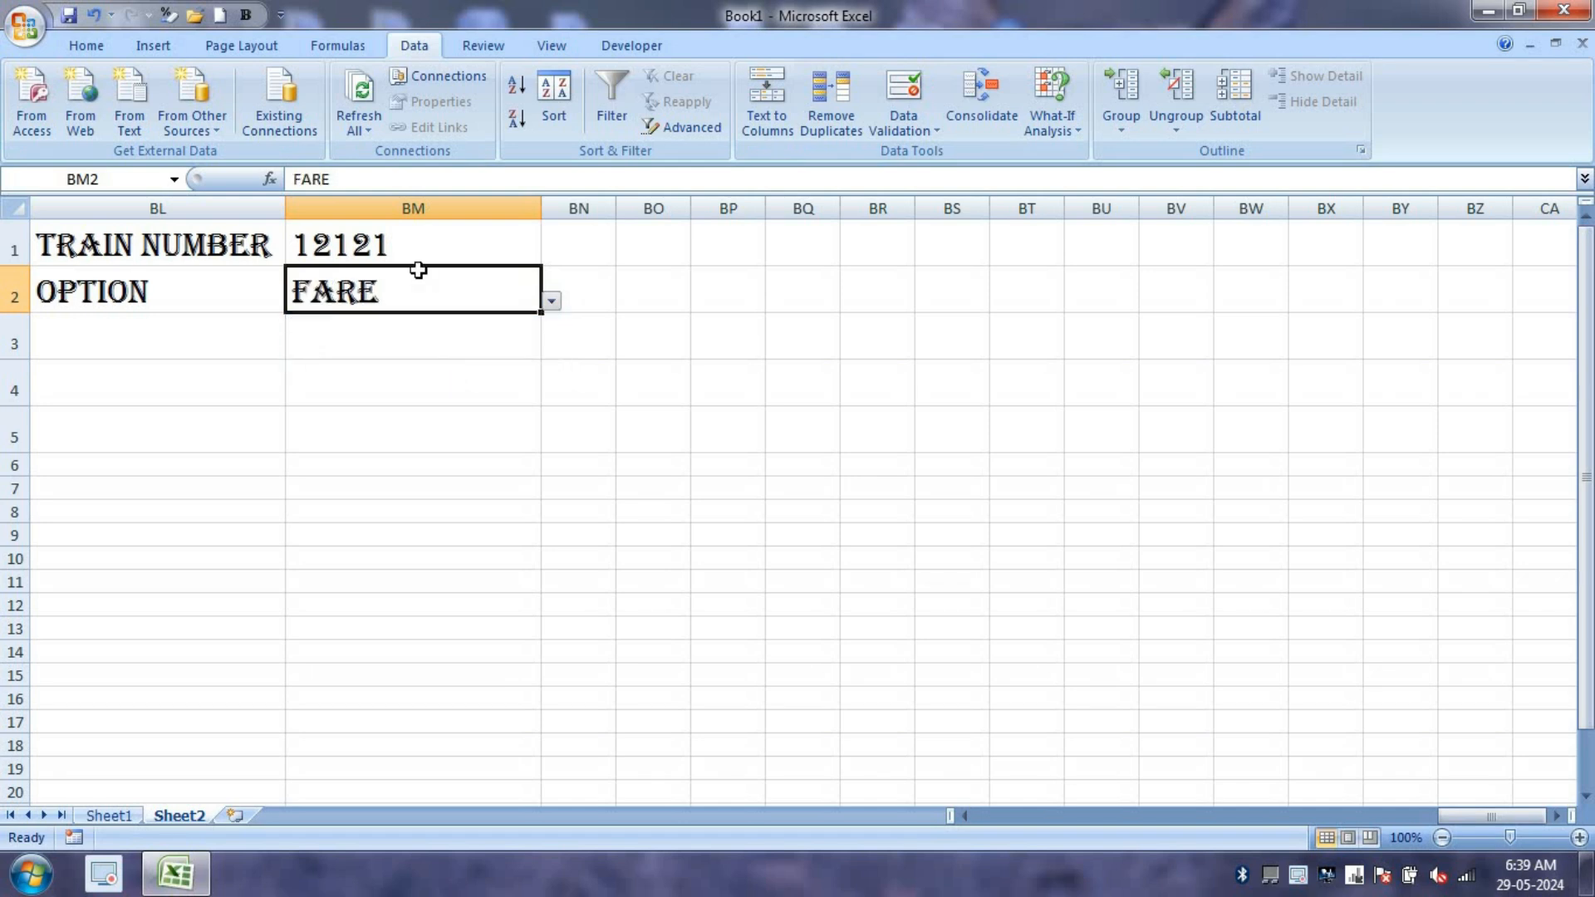
{"action": "left_click", "coordinate": [406, 252]}
Change the header in cell E1 of Sheet1 to FARE
{"action": "left_click", "coordinate": [132, 815]}
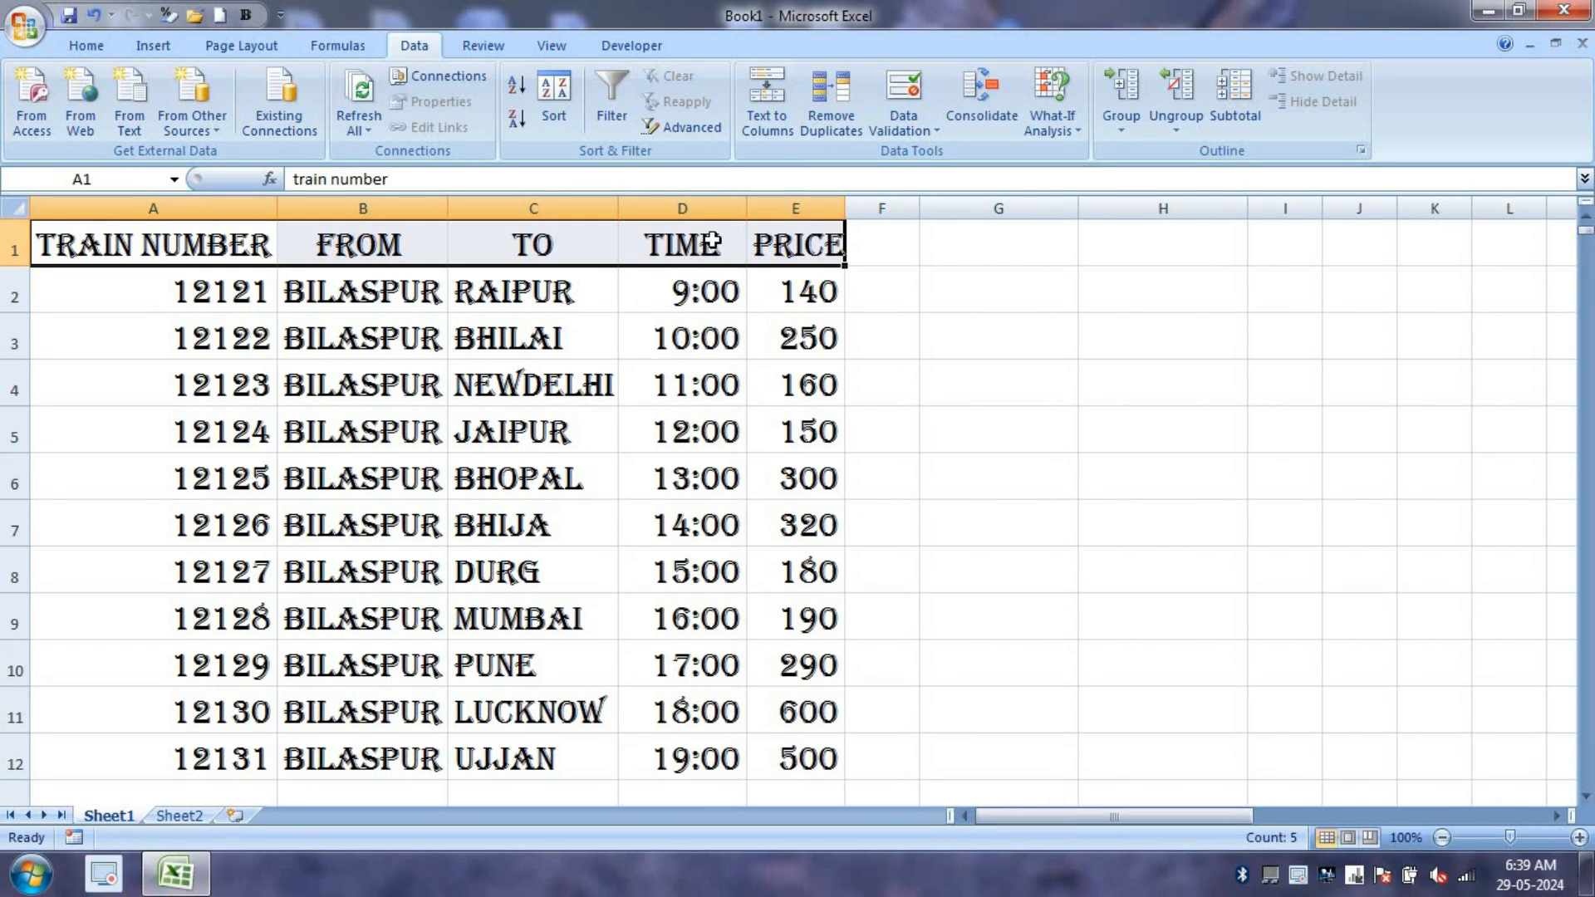
{"action": "left_click", "coordinate": [785, 243]}
{"action": "type", "text": "fare"}
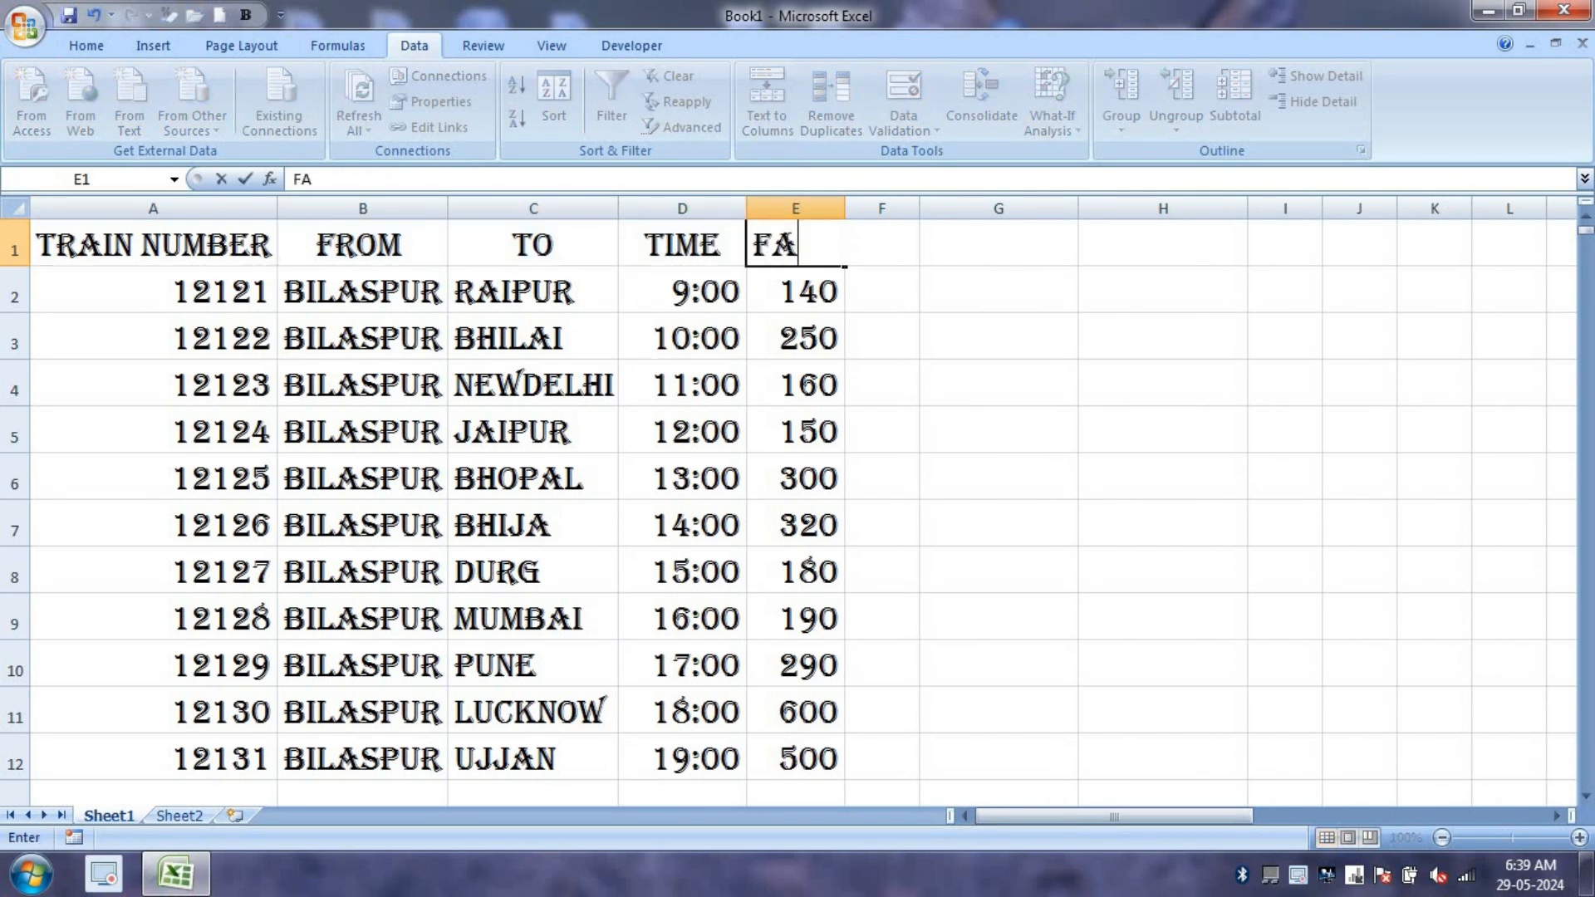
{"action": "key", "text": "Return"}
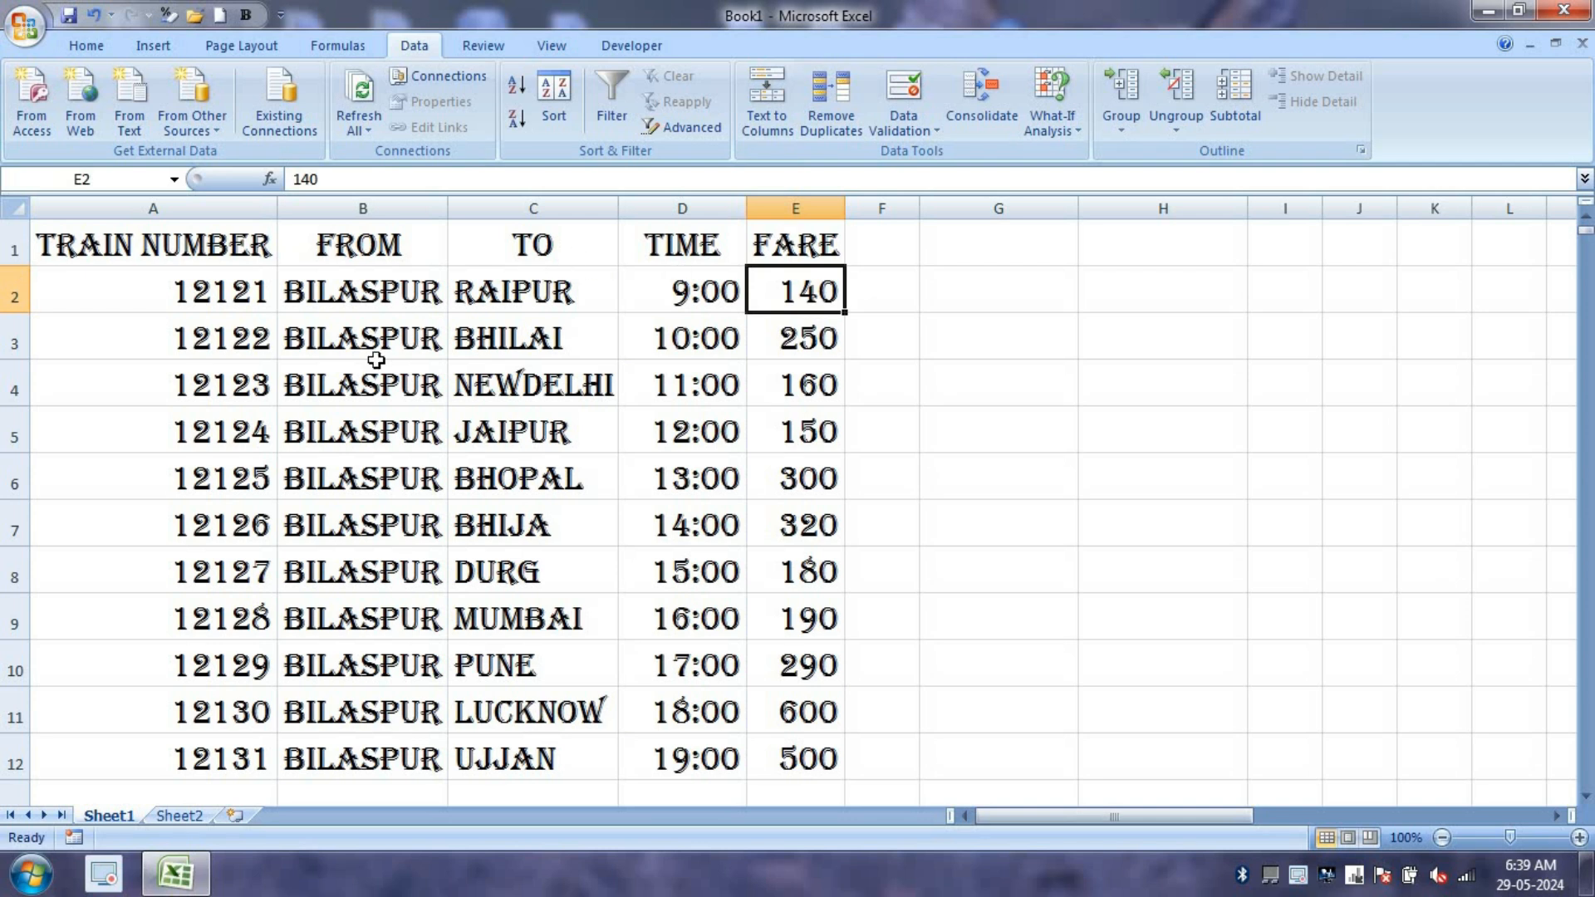
Choose FROM as the option in cell BM2 on Sheet2
{"action": "left_click", "coordinate": [175, 814]}
{"action": "left_click", "coordinate": [520, 292]}
{"action": "left_click", "coordinate": [551, 301]}
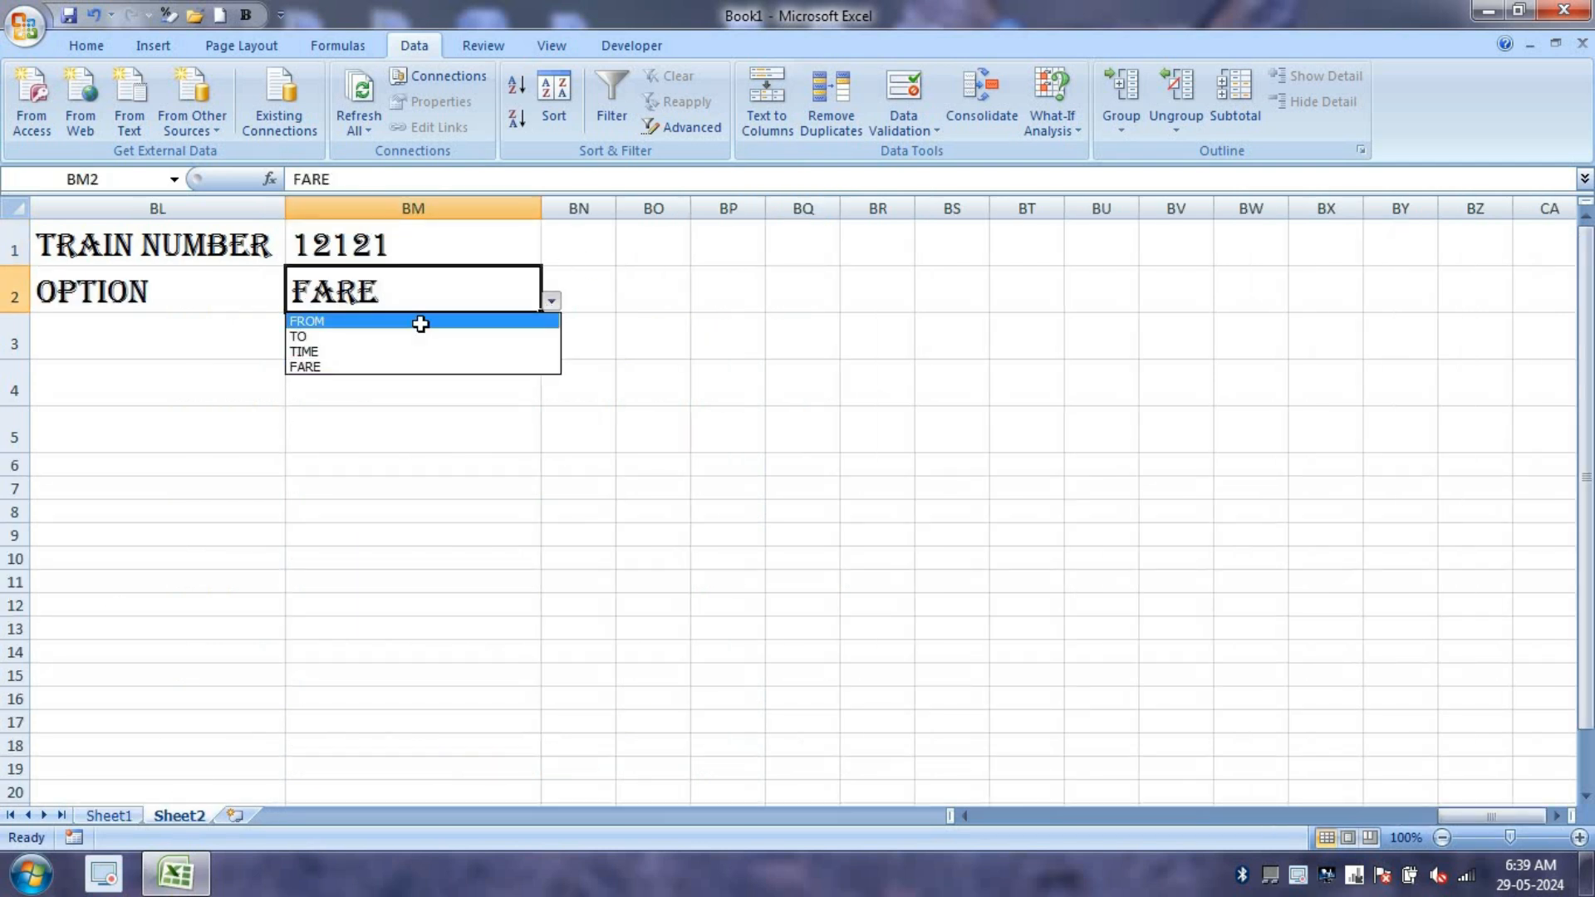
{"action": "left_click", "coordinate": [420, 322]}
{"action": "left_click", "coordinate": [463, 379]}
{"action": "left_click", "coordinate": [307, 487]}
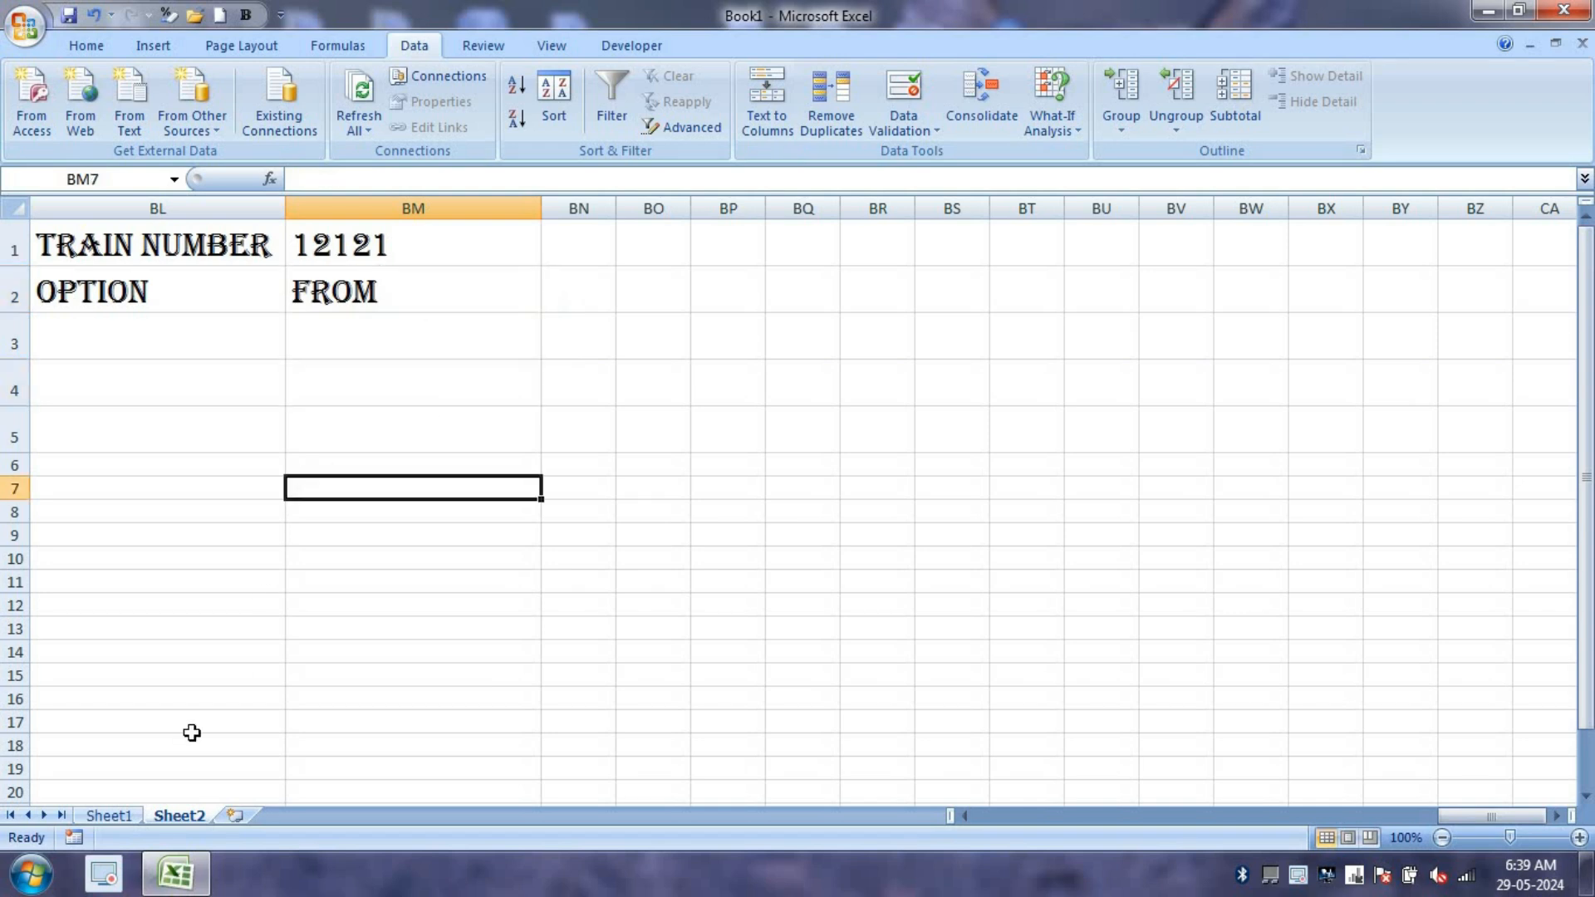
Try the formula =MATCH(B1,A1:E1,0) in cell G3 of Sheet1 and clear the cell again
{"action": "left_click", "coordinate": [109, 815]}
{"action": "left_click", "coordinate": [1015, 352]}
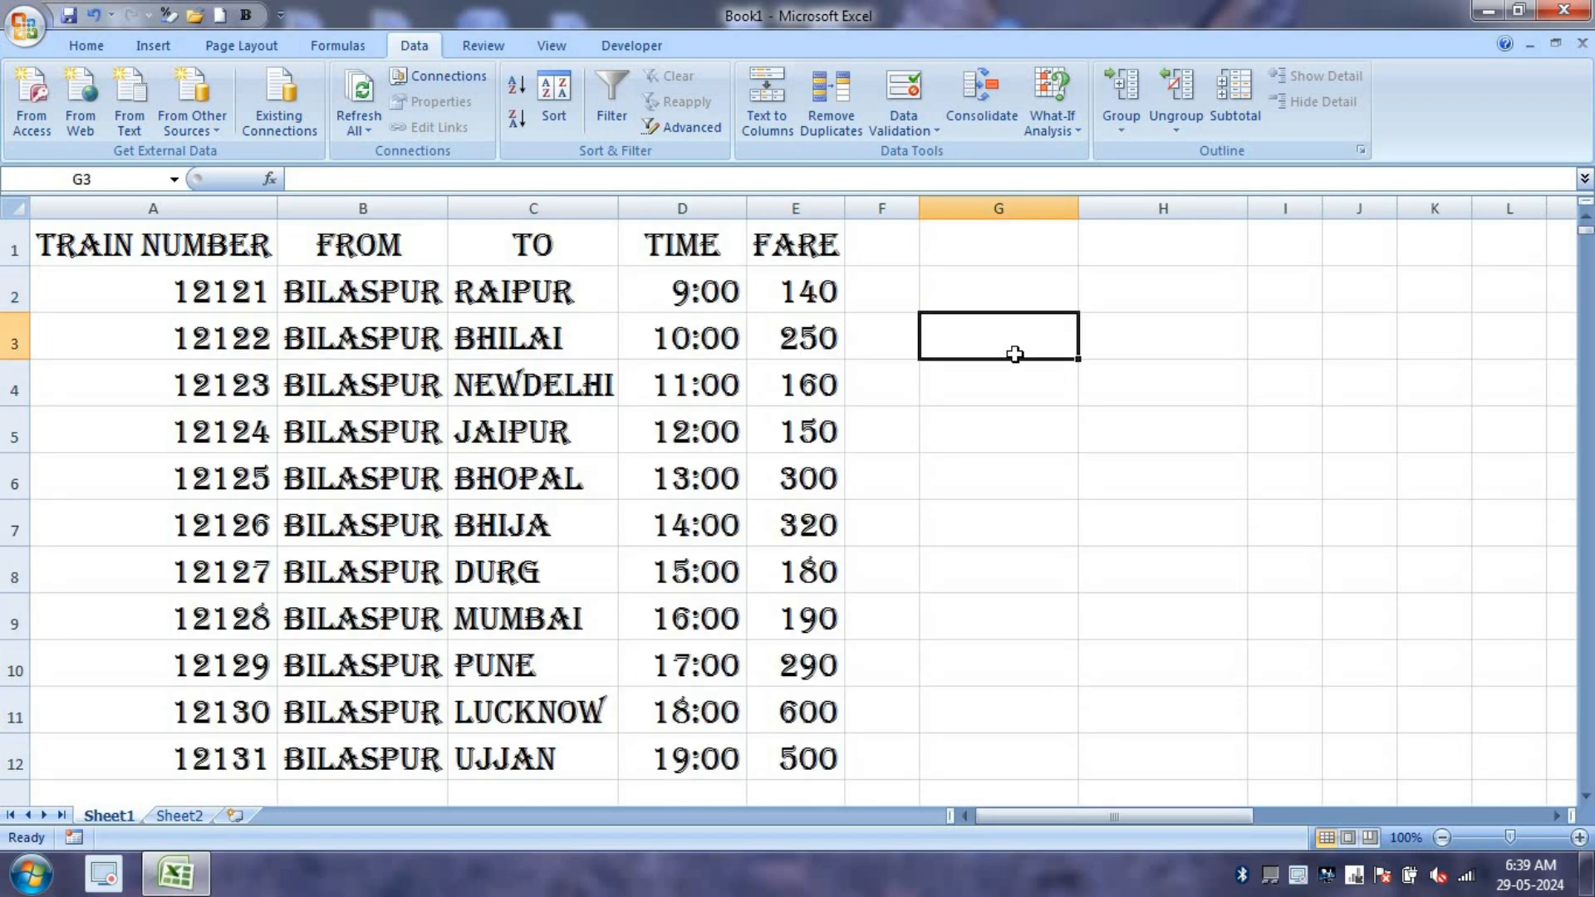
{"action": "type", "text": "MATCH"}
{"action": "key", "text": "BackSpace"}
{"action": "key", "text": "BackSpace"}
{"action": "key", "text": "BackSpace"}
{"action": "key", "text": "BackSpace"}
{"action": "key", "text": "BackSpace"}
{"action": "type", "text": "=MATCH("}
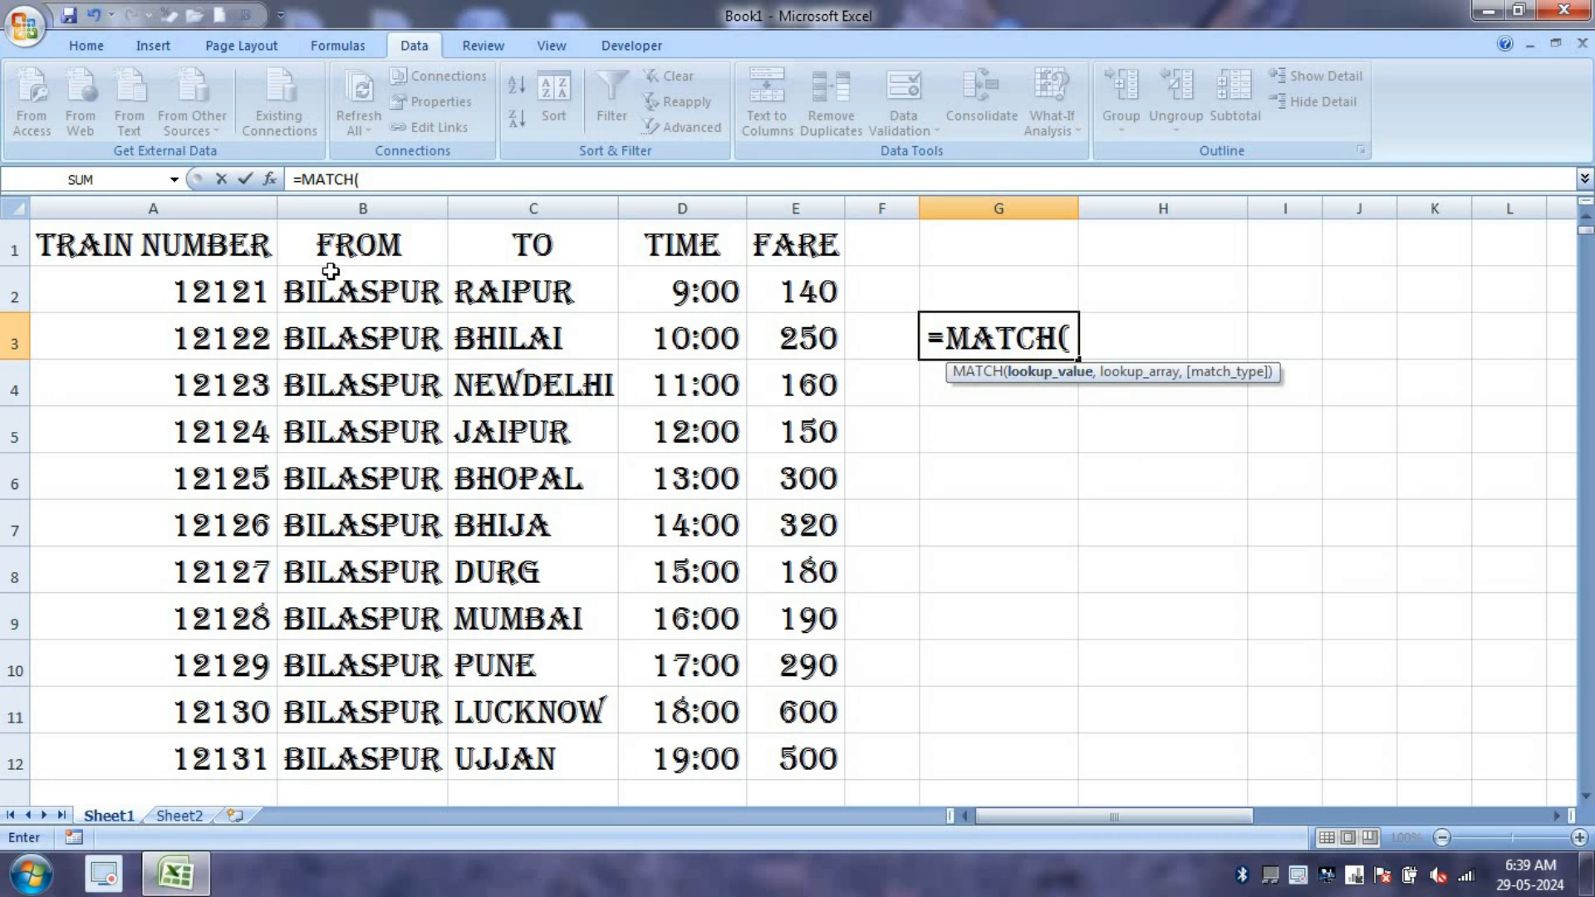
{"action": "left_click", "coordinate": [386, 244]}
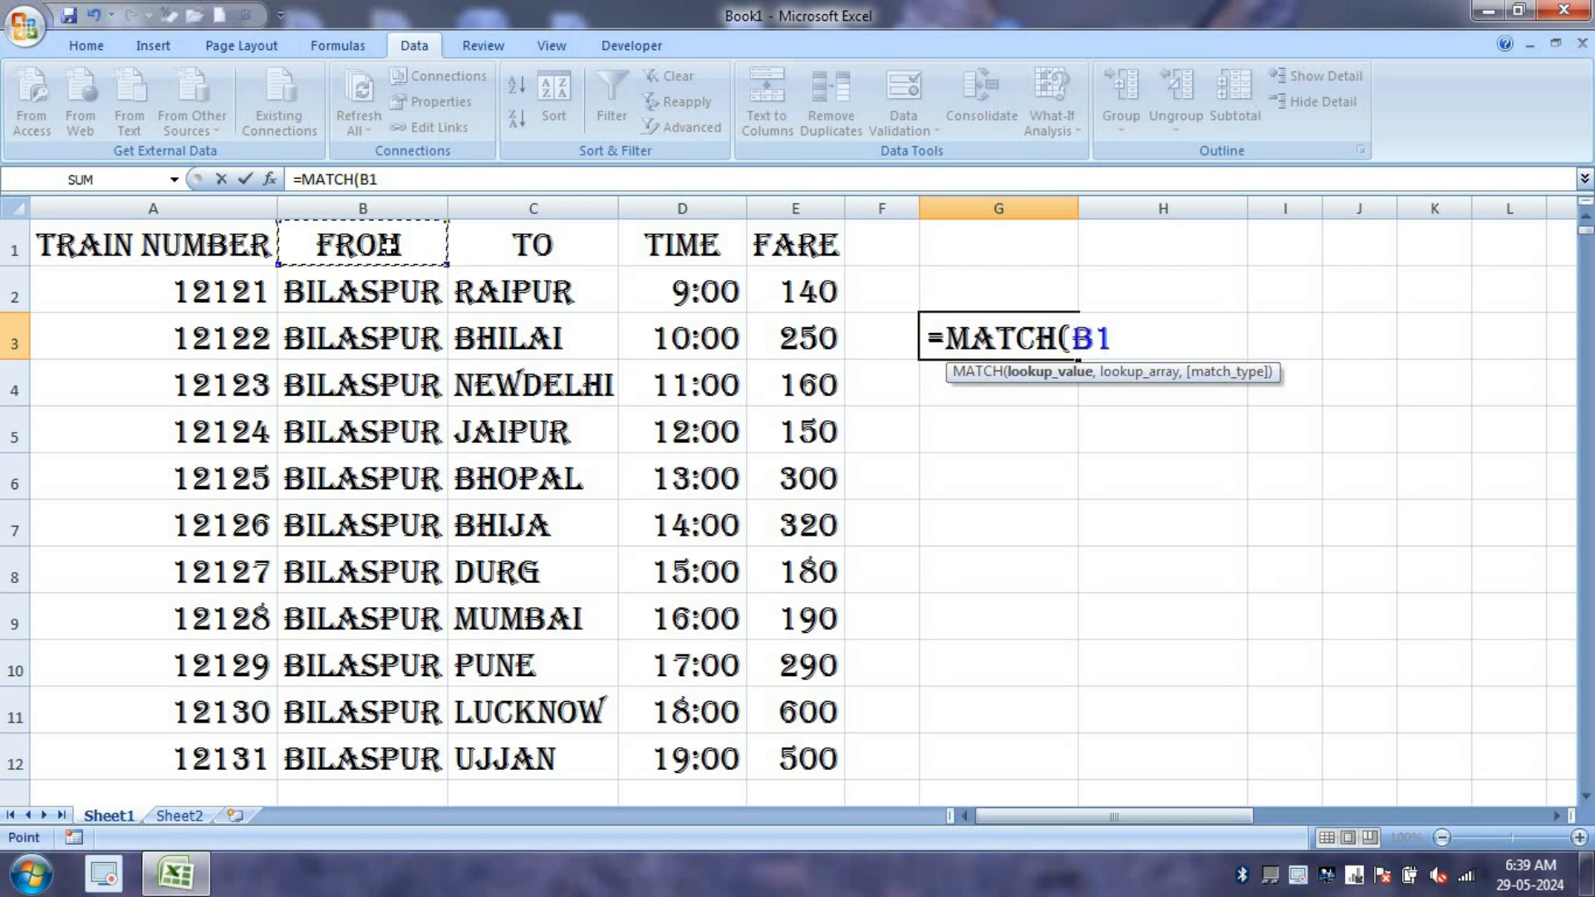
{"action": "type", "text": ","}
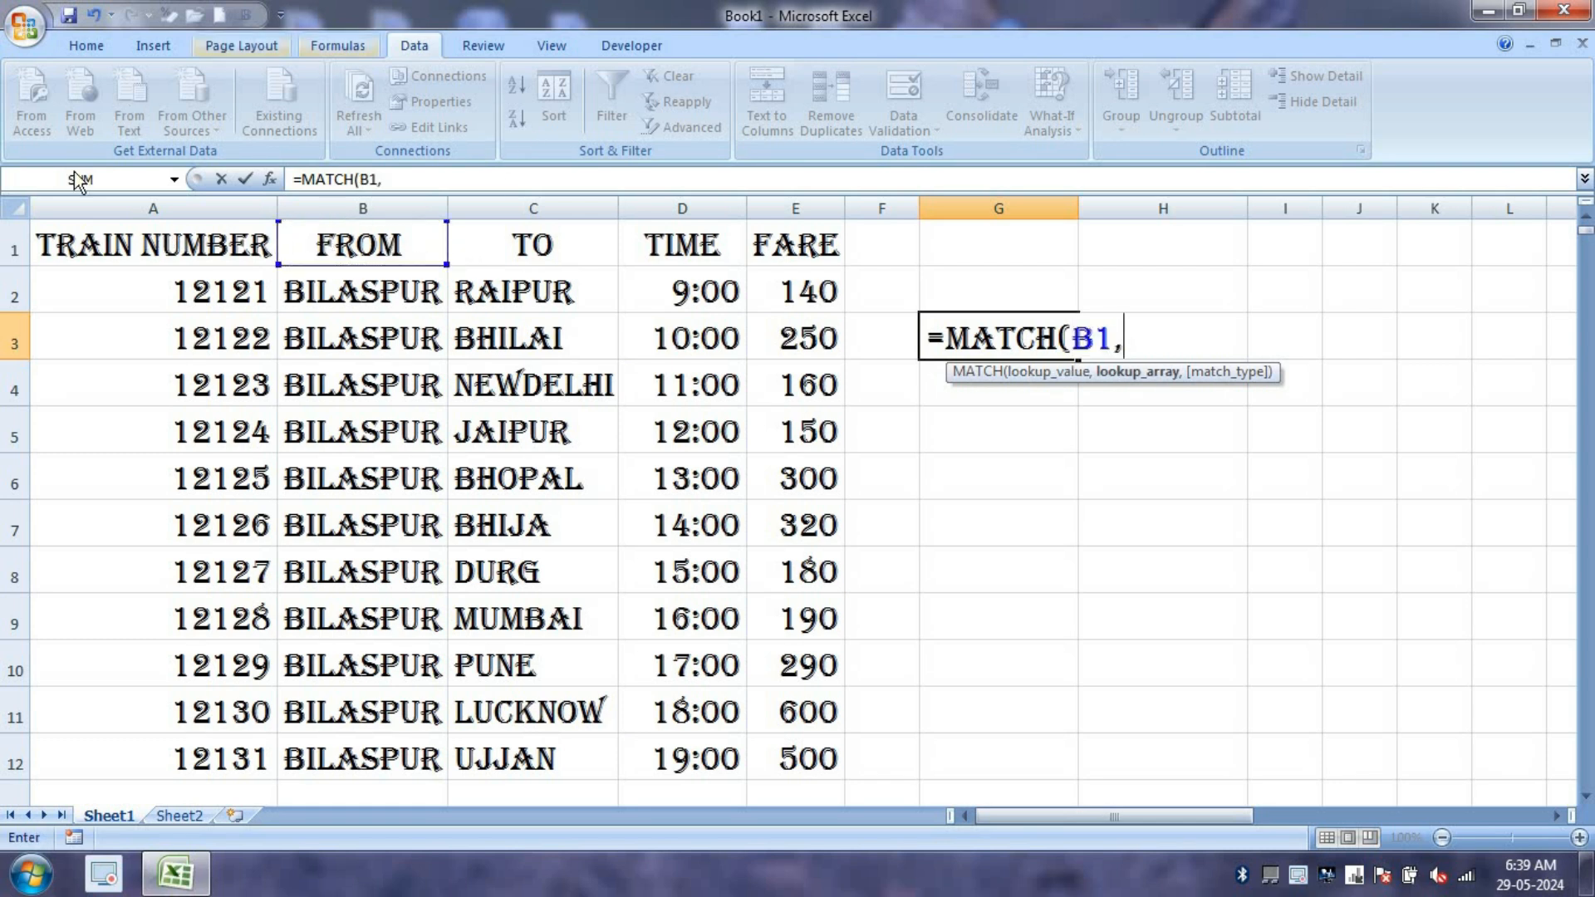
{"action": "left_click_drag", "start_coordinate": [73, 244], "coordinate": [785, 247]}
{"action": "left_click_drag", "start_coordinate": [158, 246], "coordinate": [792, 208]}
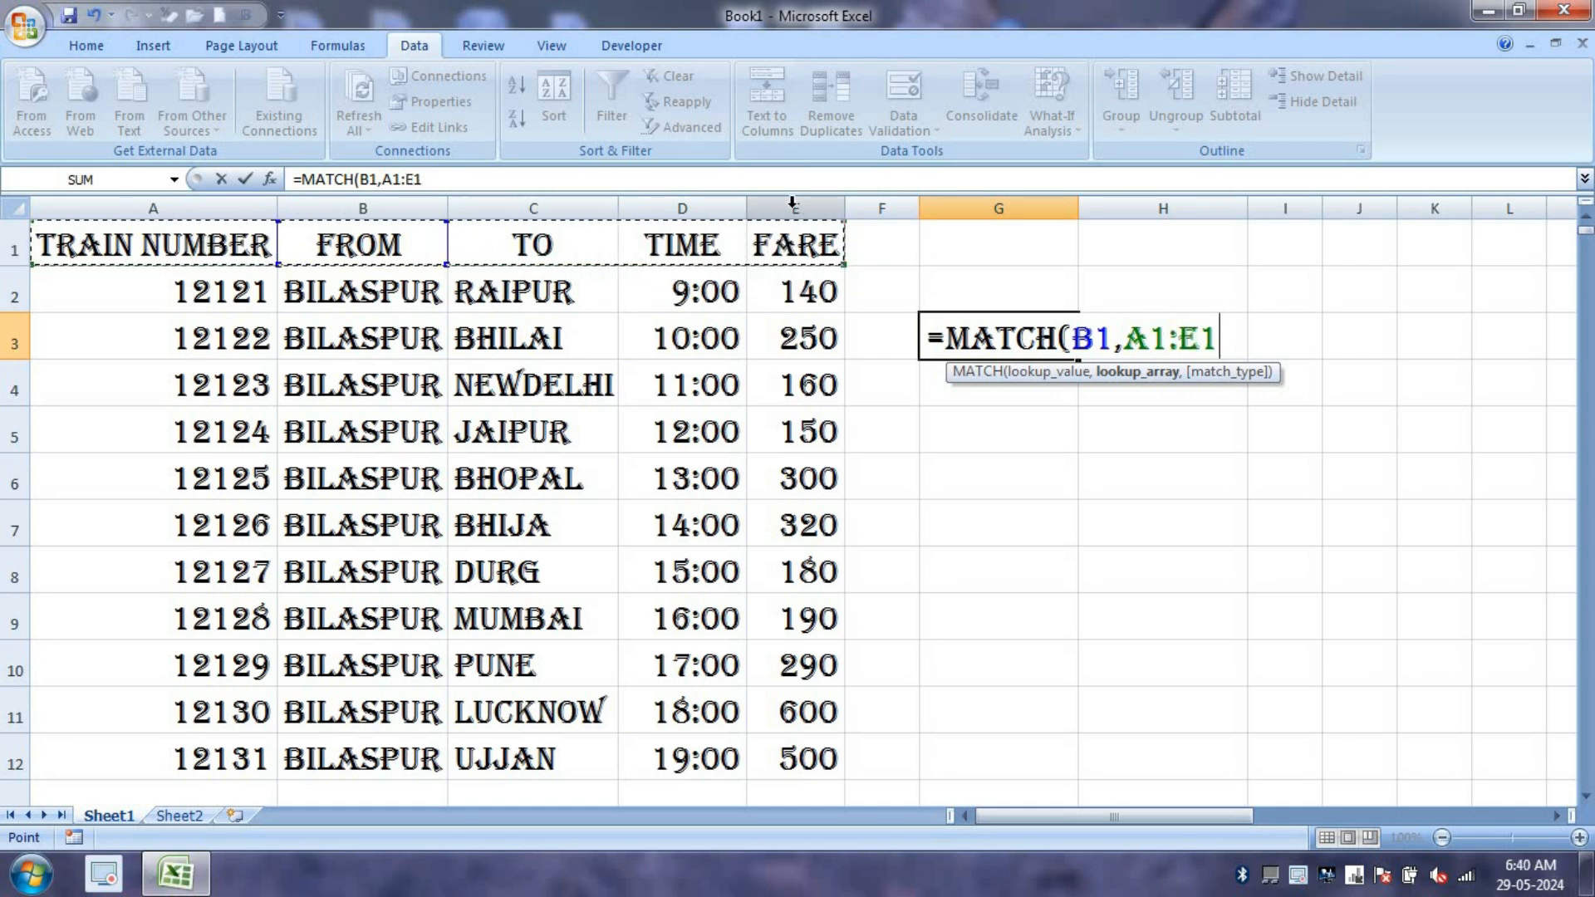
{"action": "type", "text": ","}
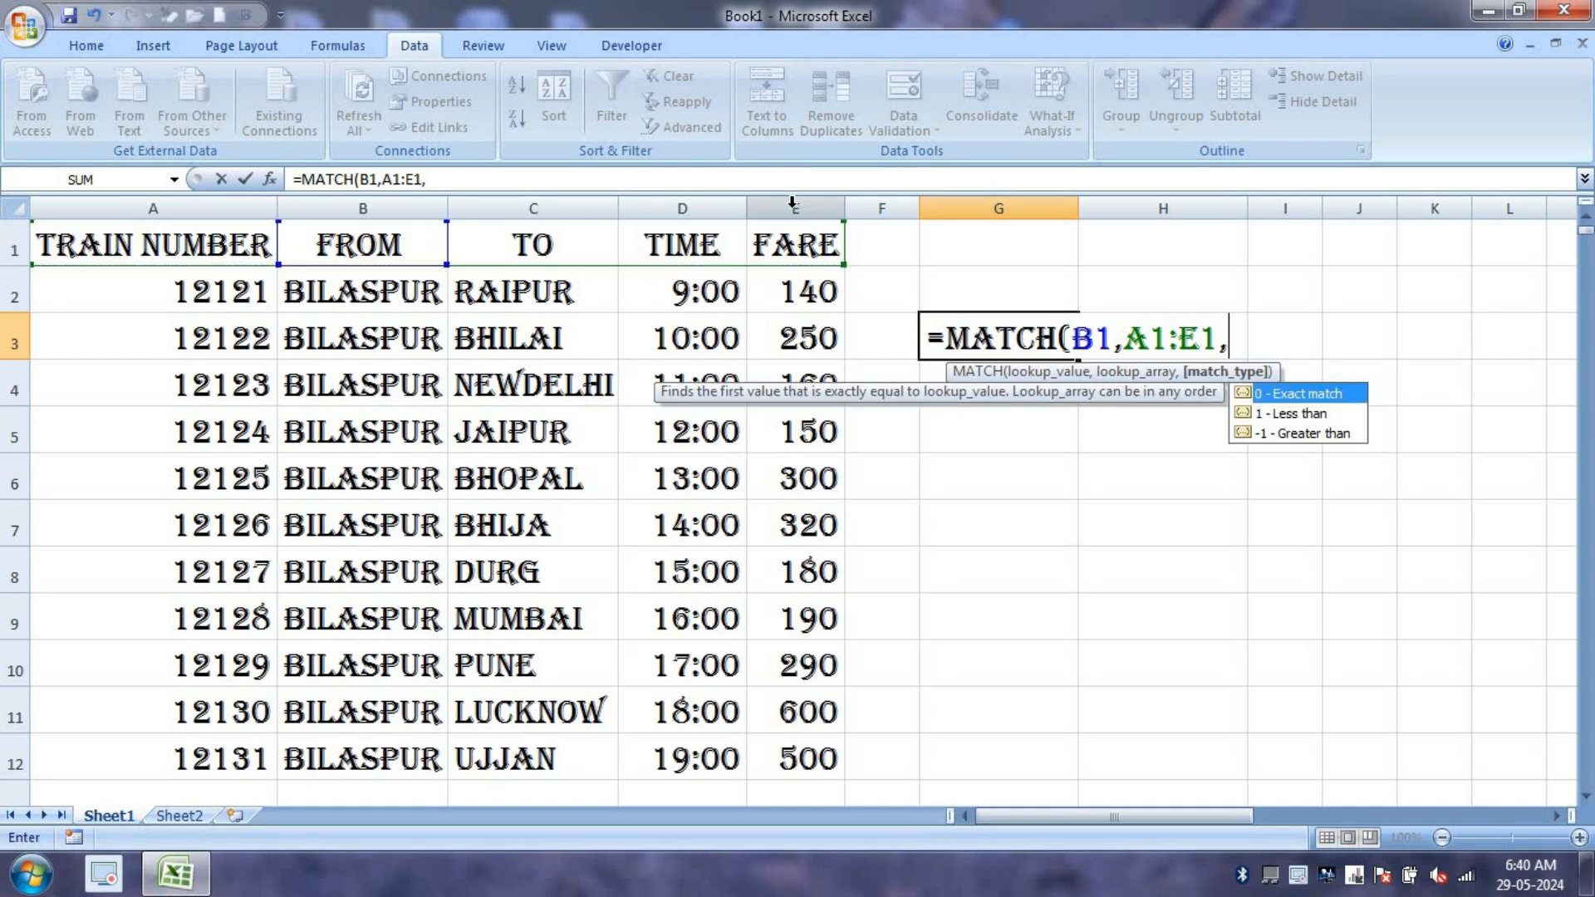
{"action": "type", "text": "0)"}
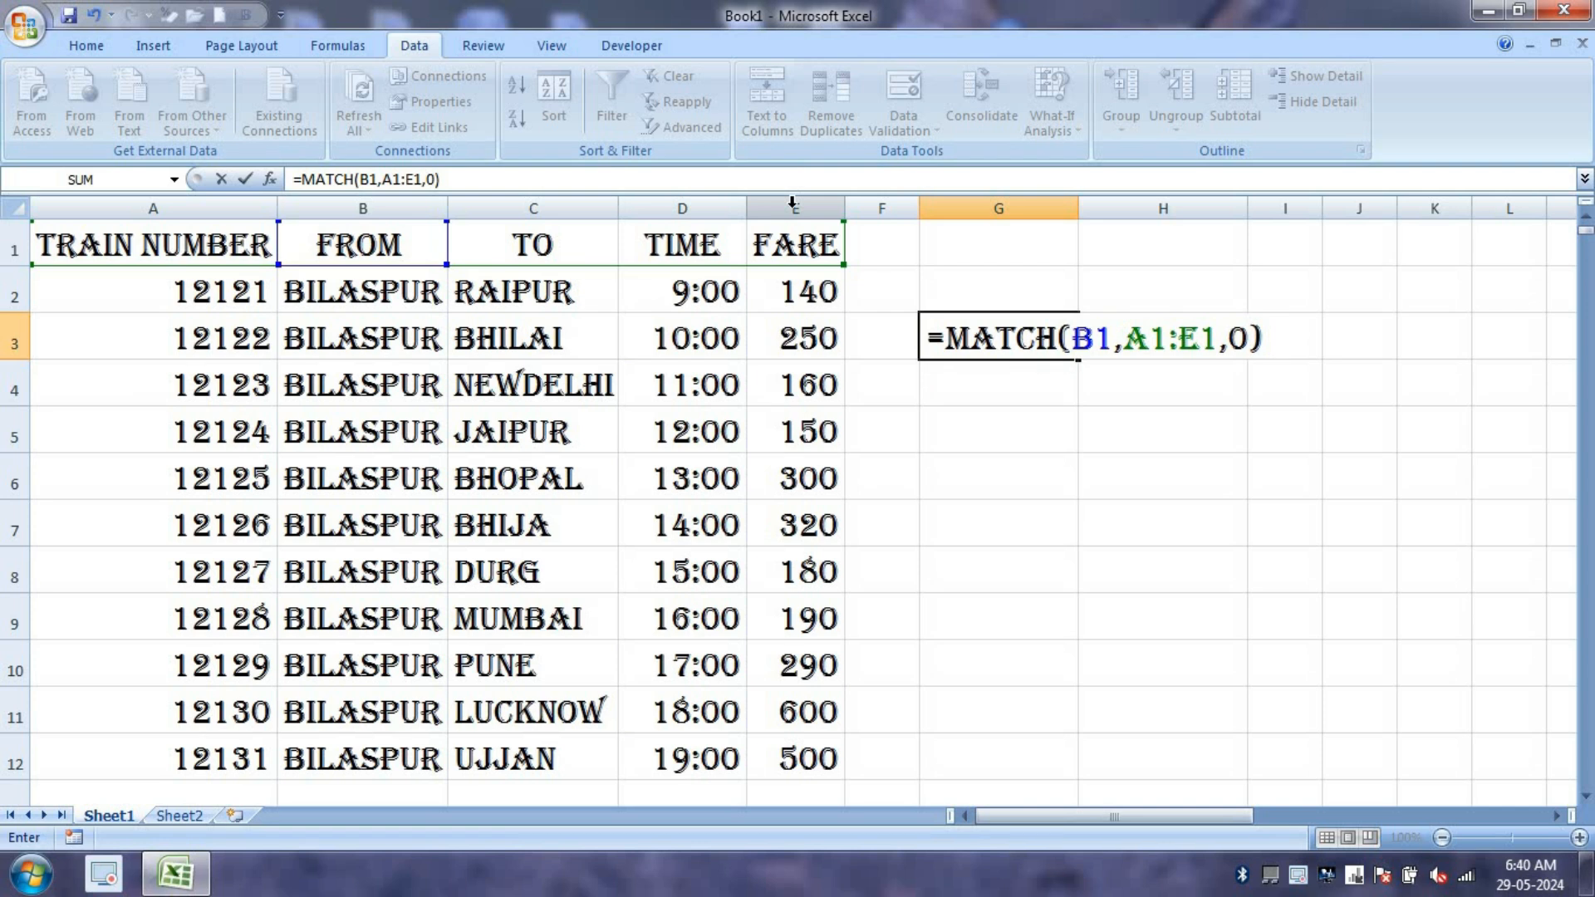
{"action": "key", "text": "Return"}
{"action": "left_click", "coordinate": [1072, 345]}
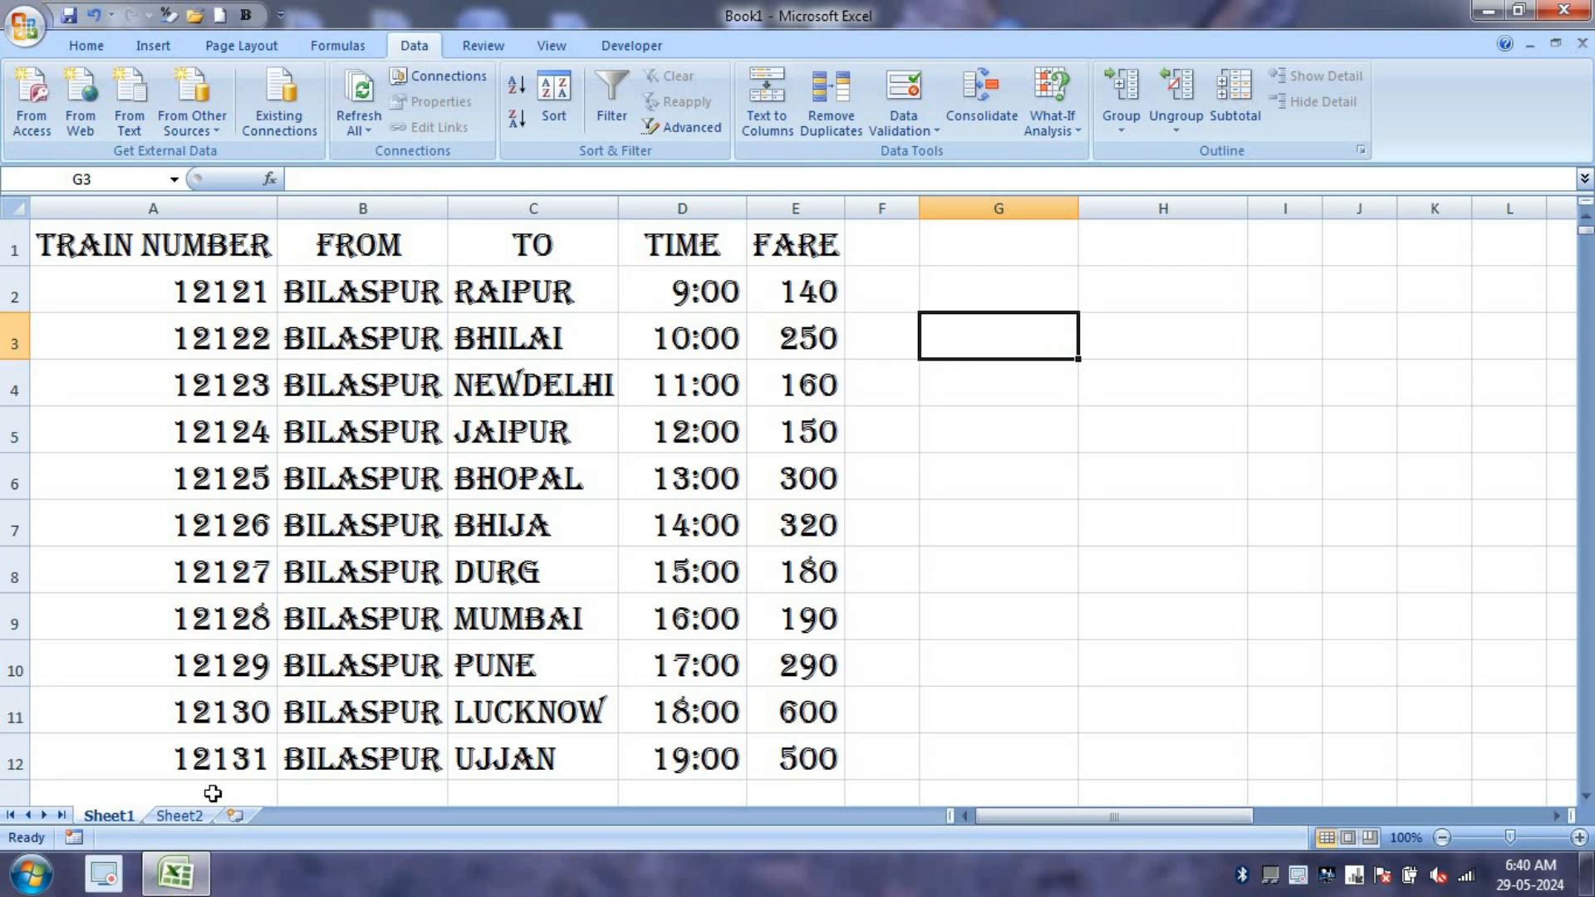
Switch the option in cell BM2 on Sheet2 through TO and TIME, ending on FARE
{"action": "left_click", "coordinate": [195, 816]}
{"action": "left_click", "coordinate": [386, 299]}
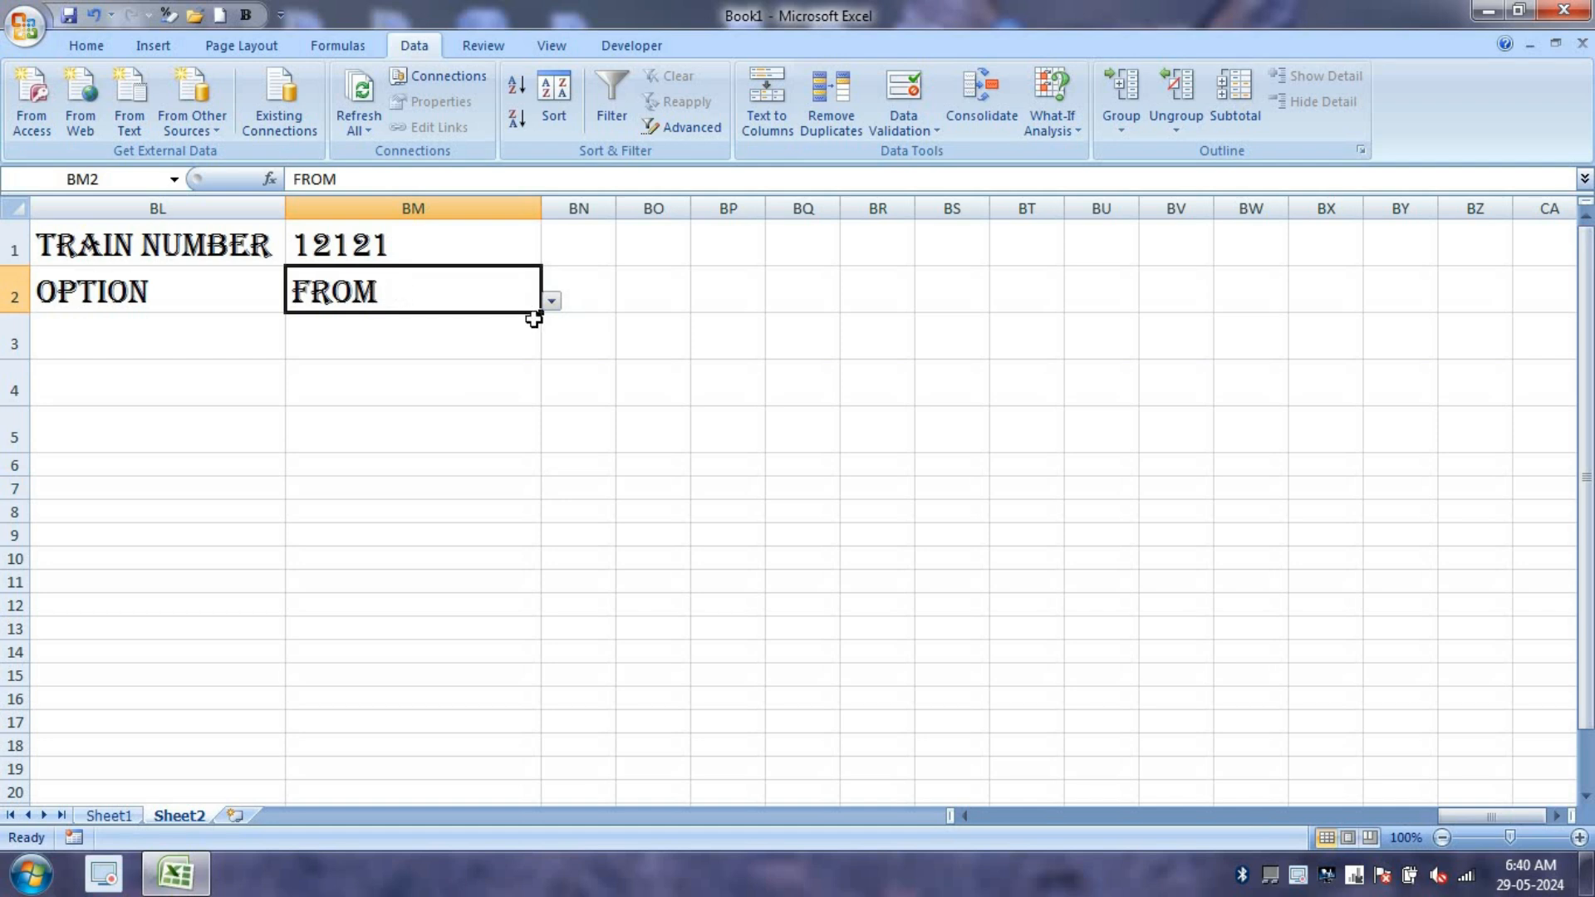
{"action": "left_click", "coordinate": [551, 301]}
{"action": "left_click", "coordinate": [491, 335]}
{"action": "left_click", "coordinate": [551, 301]}
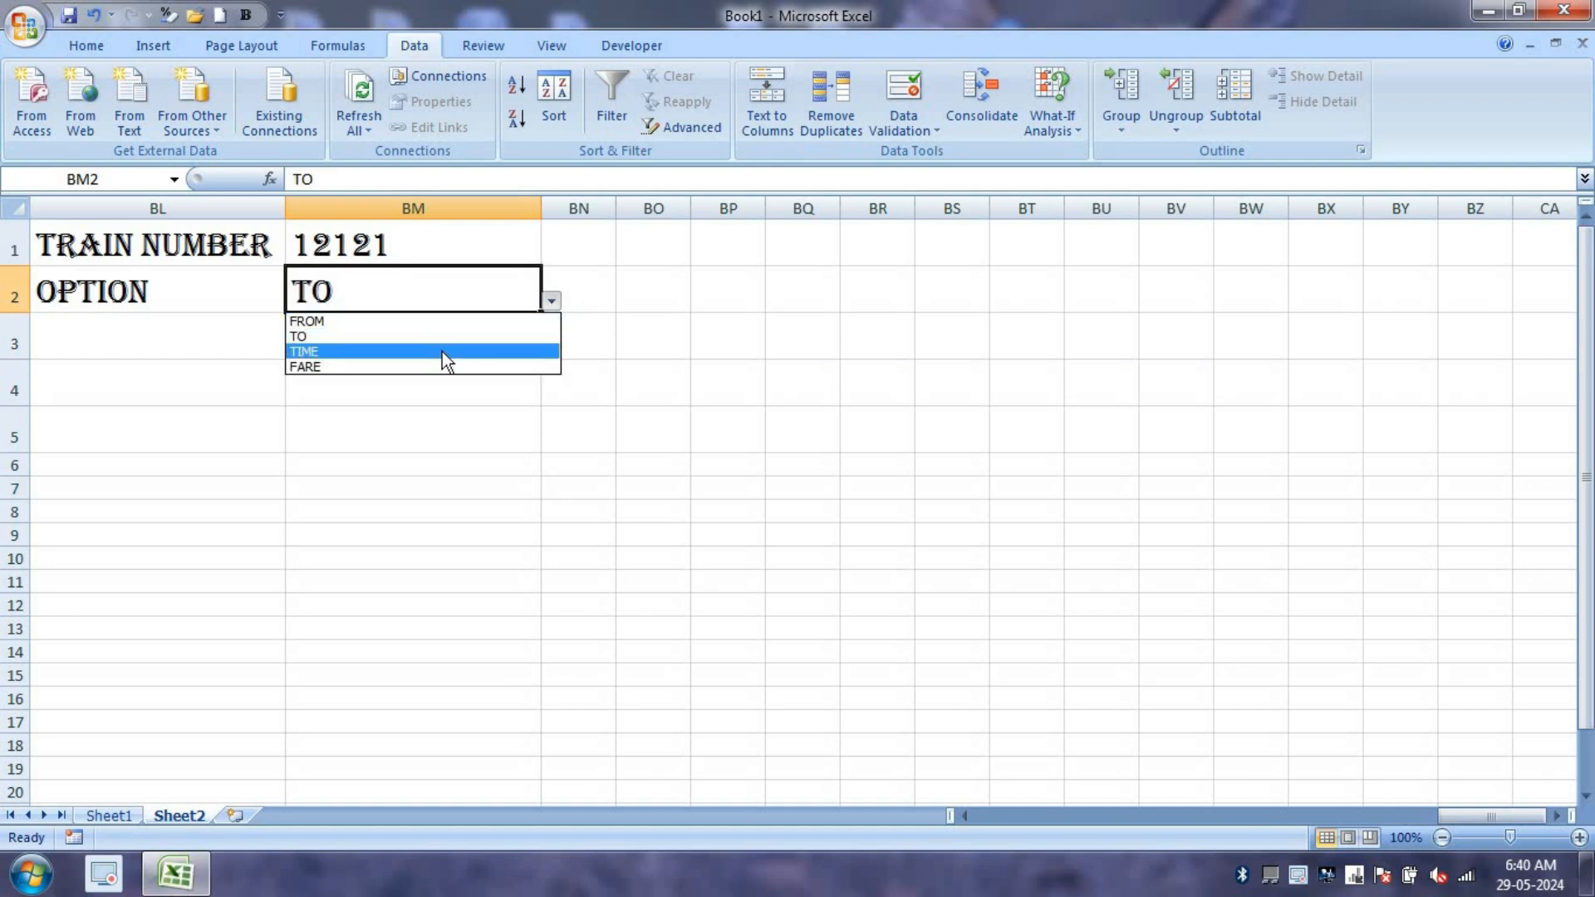
{"action": "left_click", "coordinate": [442, 351]}
{"action": "left_click", "coordinate": [551, 305]}
{"action": "left_click", "coordinate": [449, 370]}
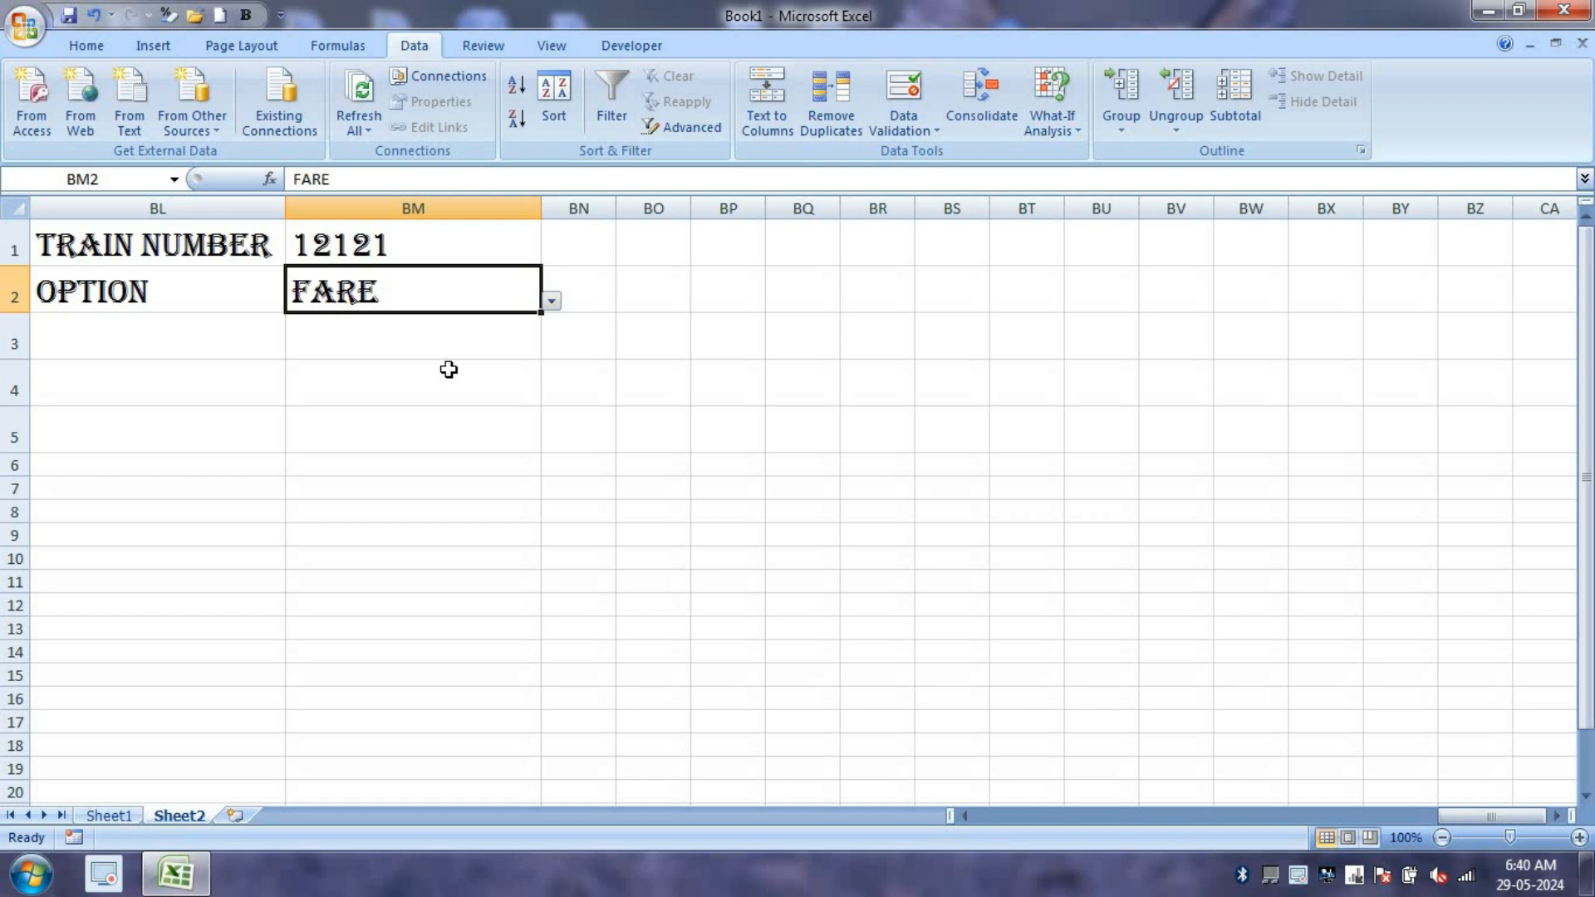
{"action": "left_click", "coordinate": [552, 302]}
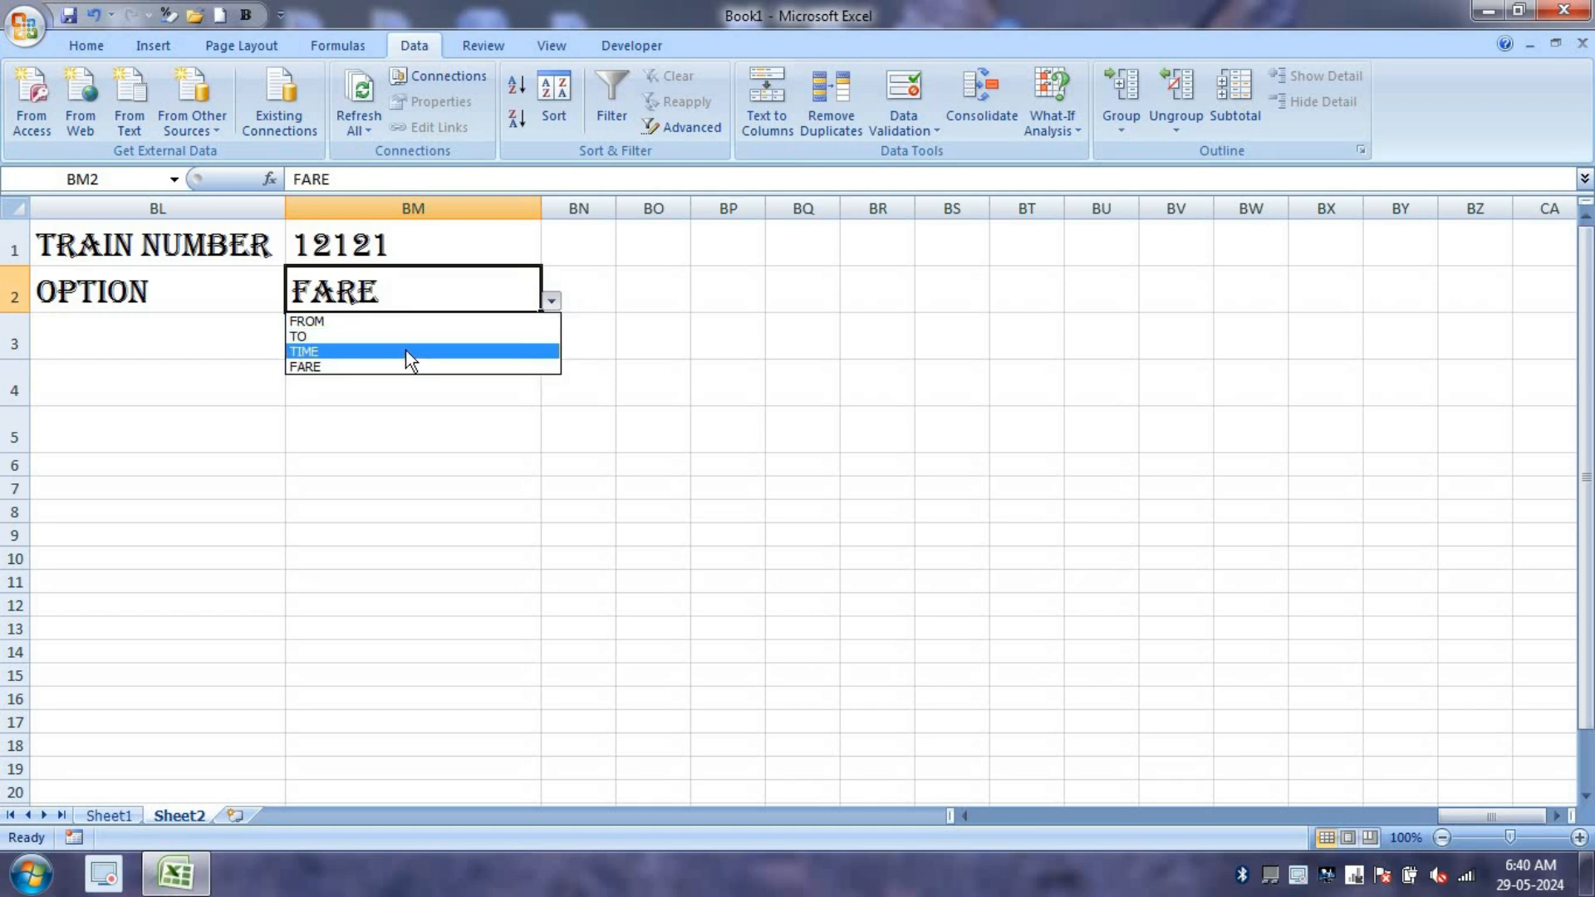
{"action": "left_click", "coordinate": [341, 366]}
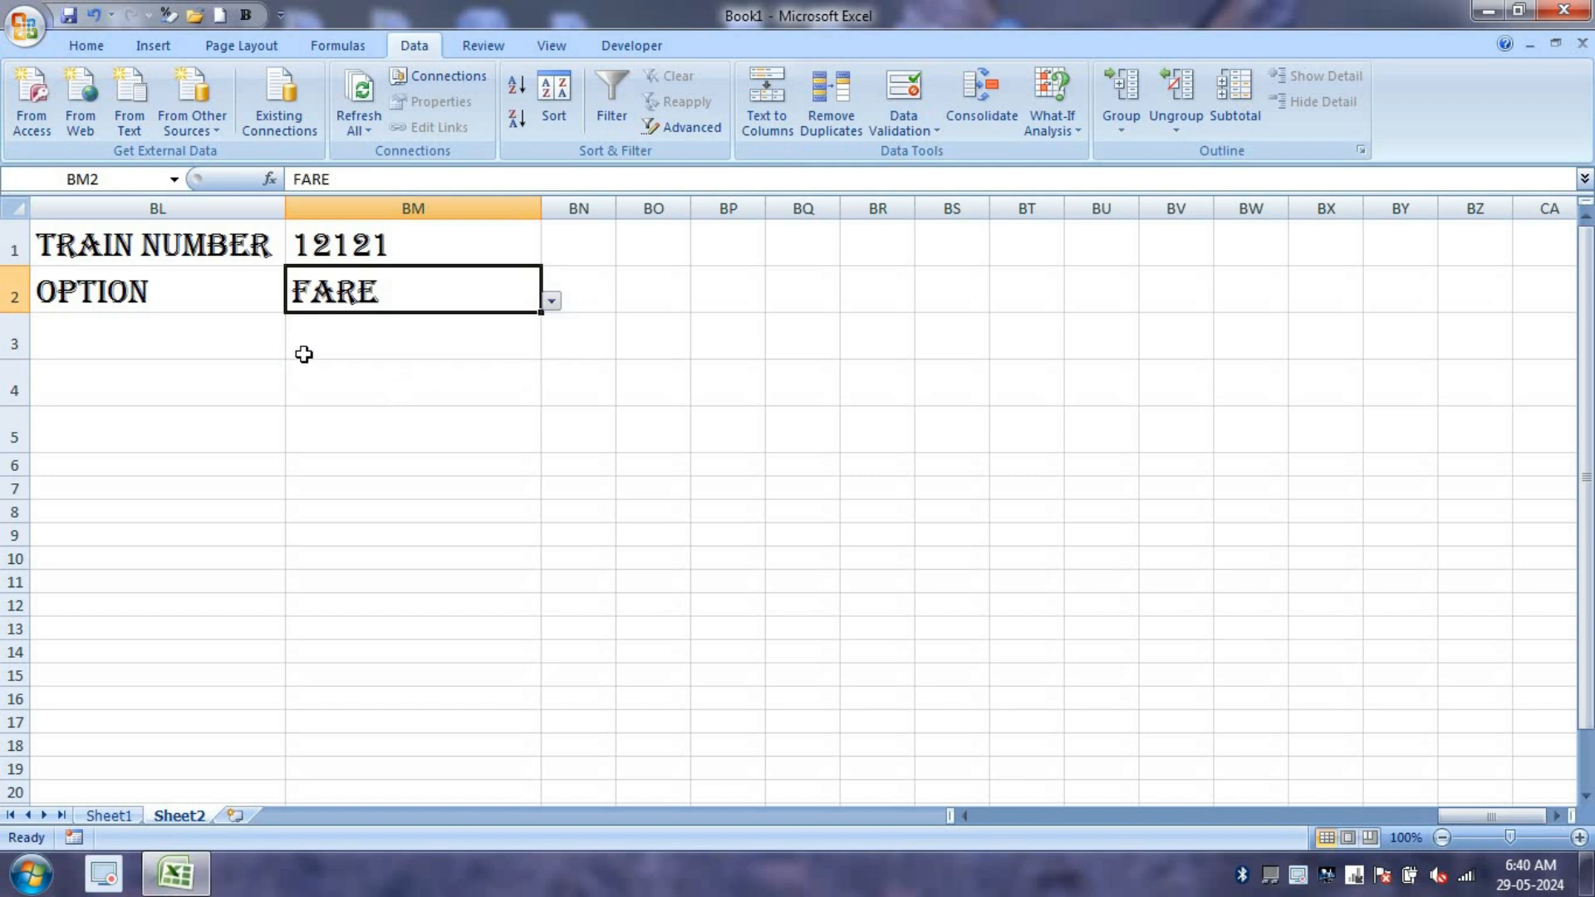
Fill the range BL4:BM6 with yellow and merge and center it into a single result cell
{"action": "left_click", "coordinate": [302, 352]}
{"action": "left_click", "coordinate": [171, 369]}
{"action": "left_click_drag", "start_coordinate": [173, 407], "coordinate": [391, 464]}
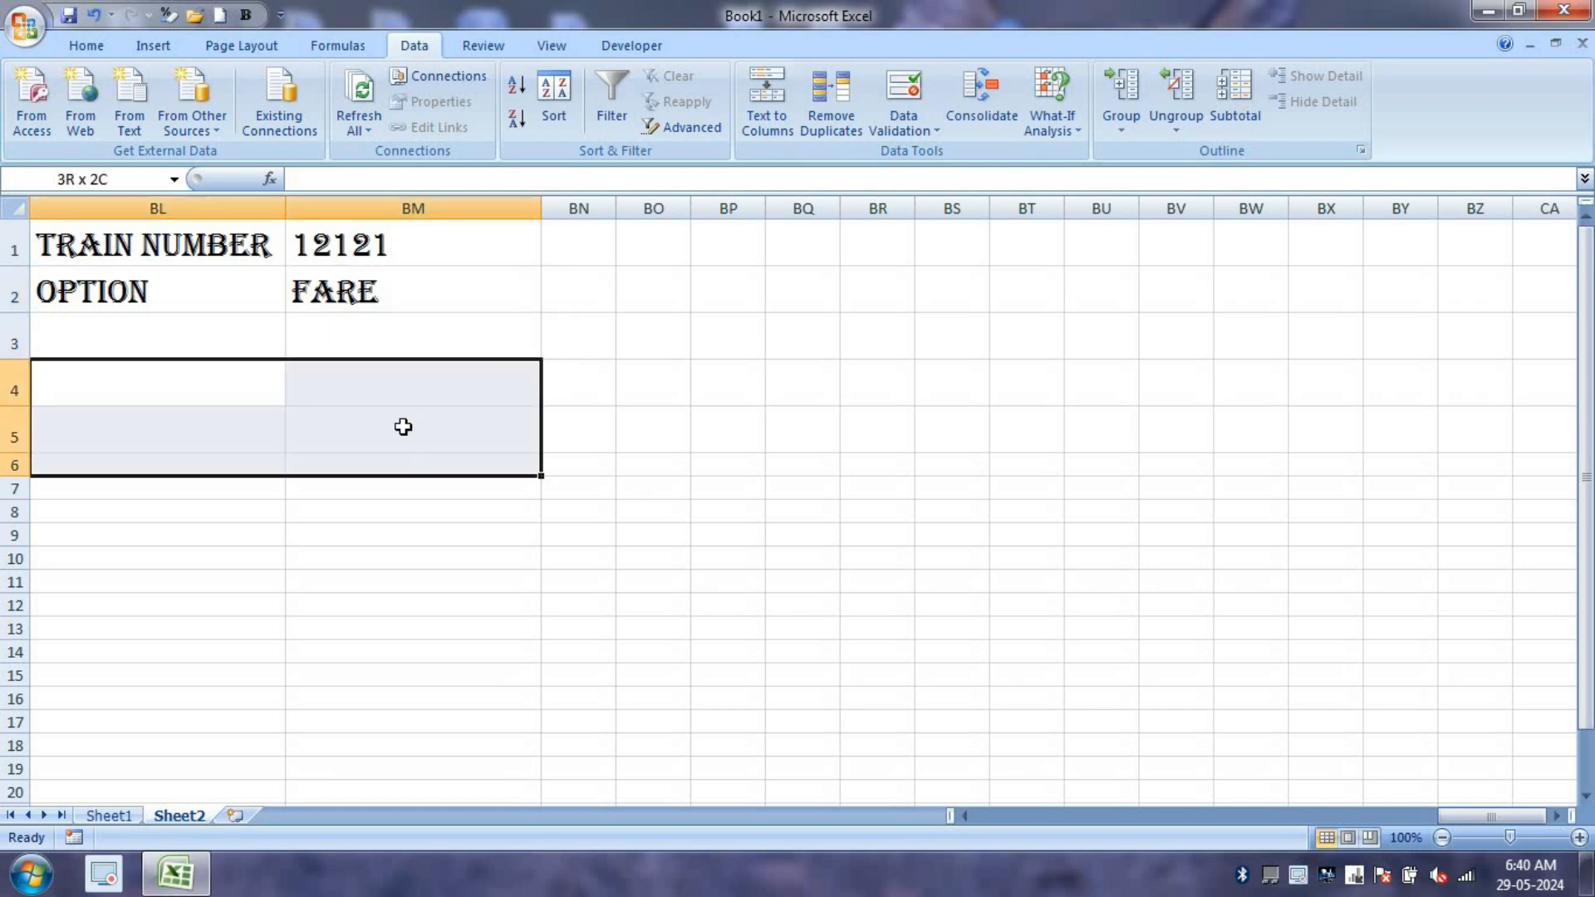
{"action": "left_click", "coordinate": [99, 51]}
{"action": "left_click", "coordinate": [344, 123]}
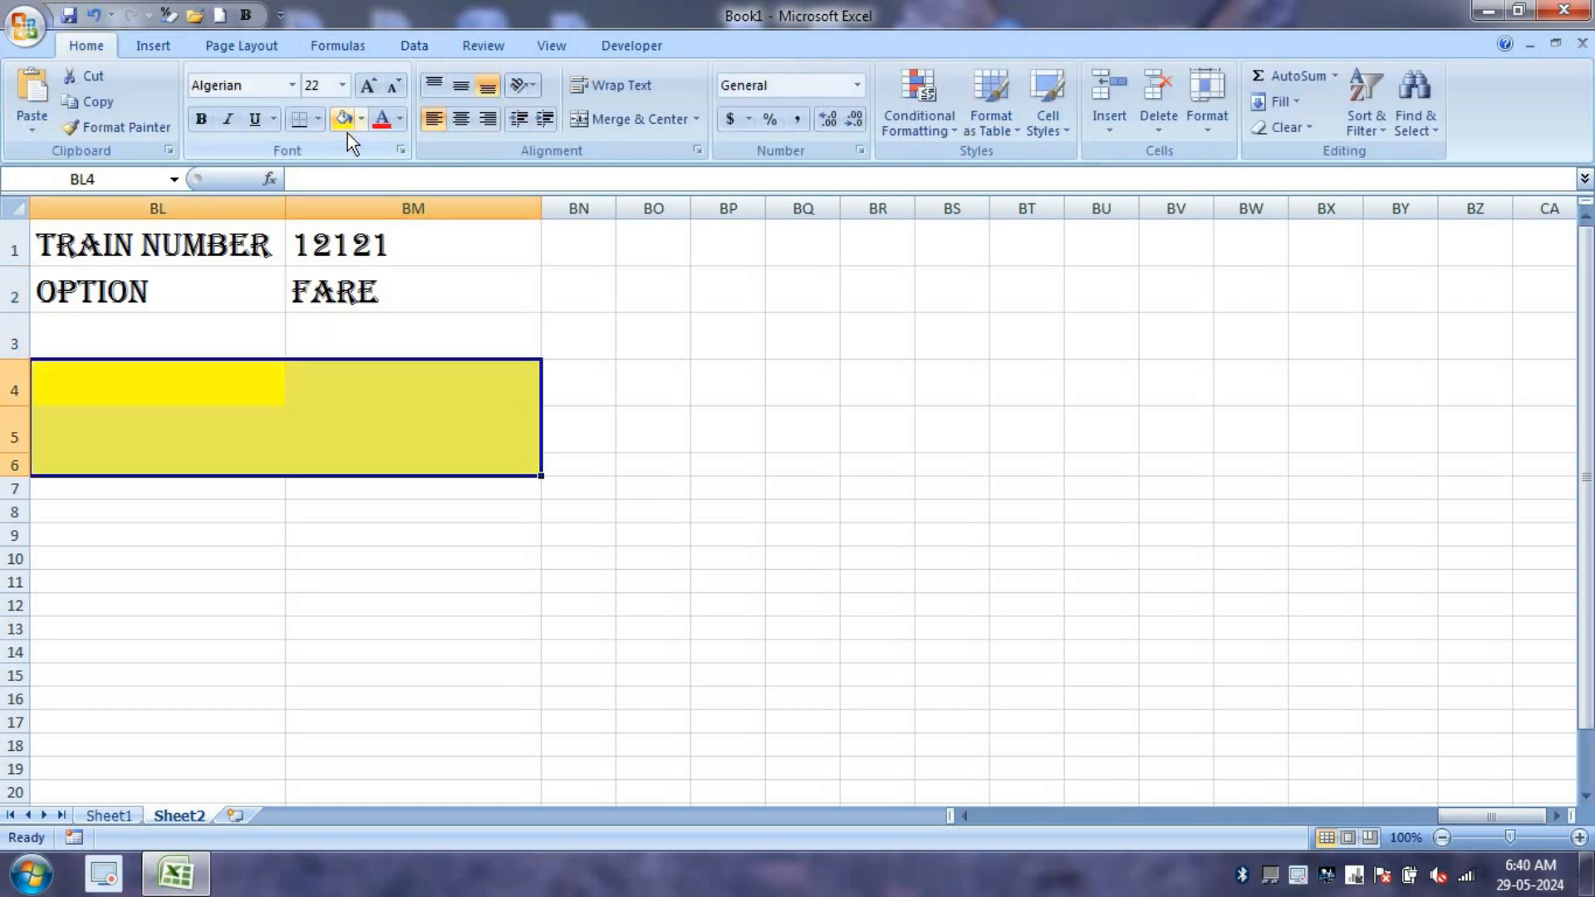
{"action": "left_click", "coordinate": [619, 119]}
Start a VLOOKUP formula in the yellow merged cell BL4 with BM1 as lookup value and Sheet1!A1:E12 as table array
{"action": "type", "text": "="}
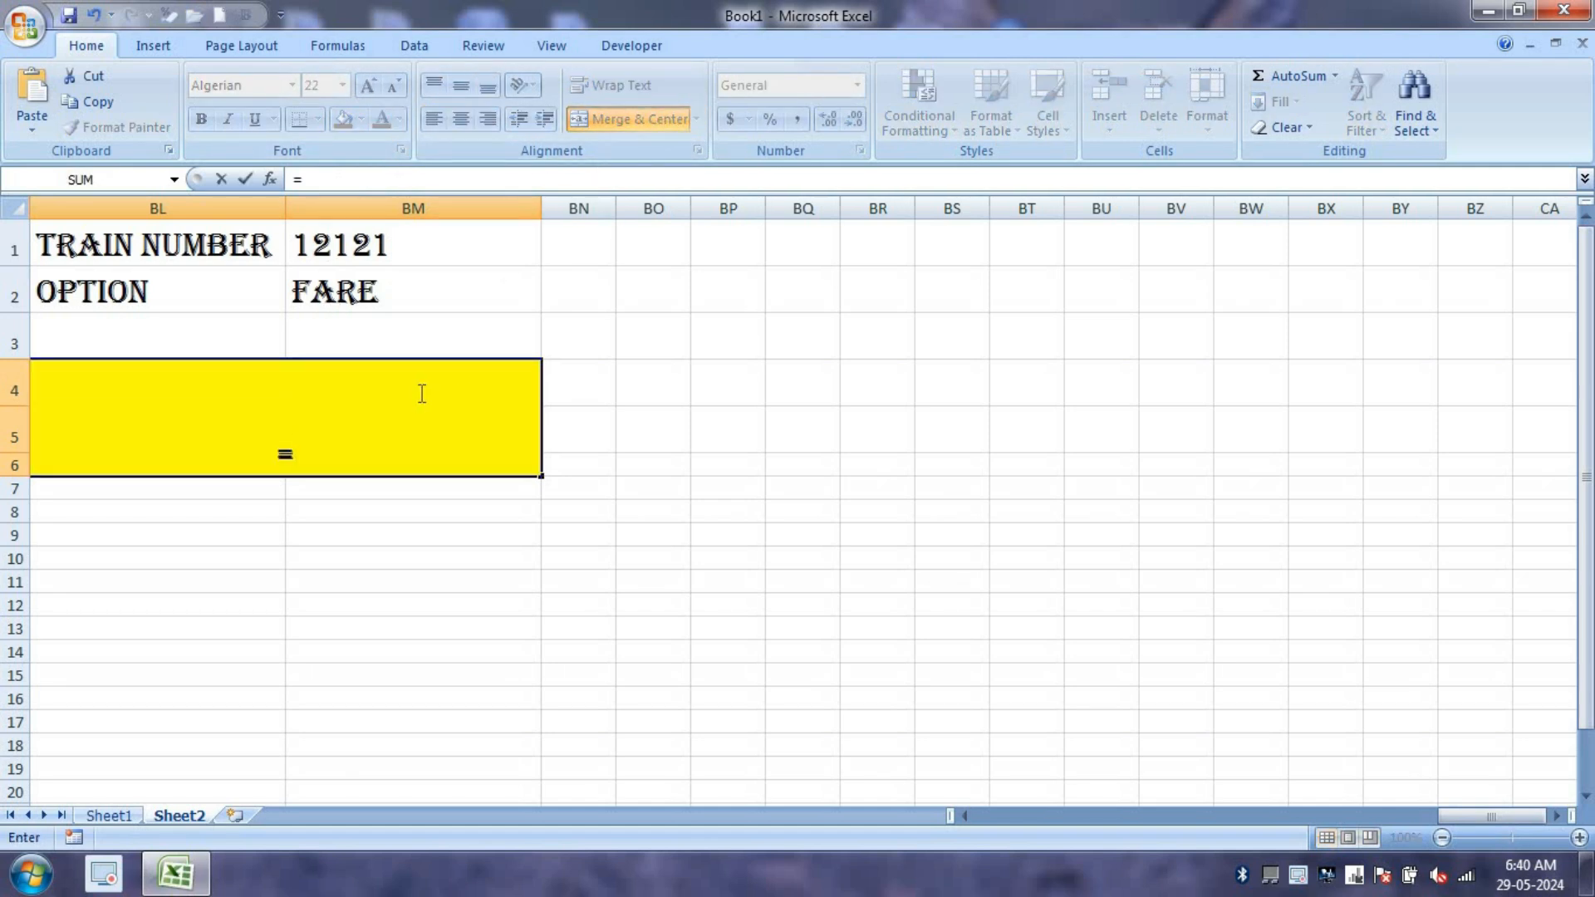
{"action": "type", "text": "VL"}
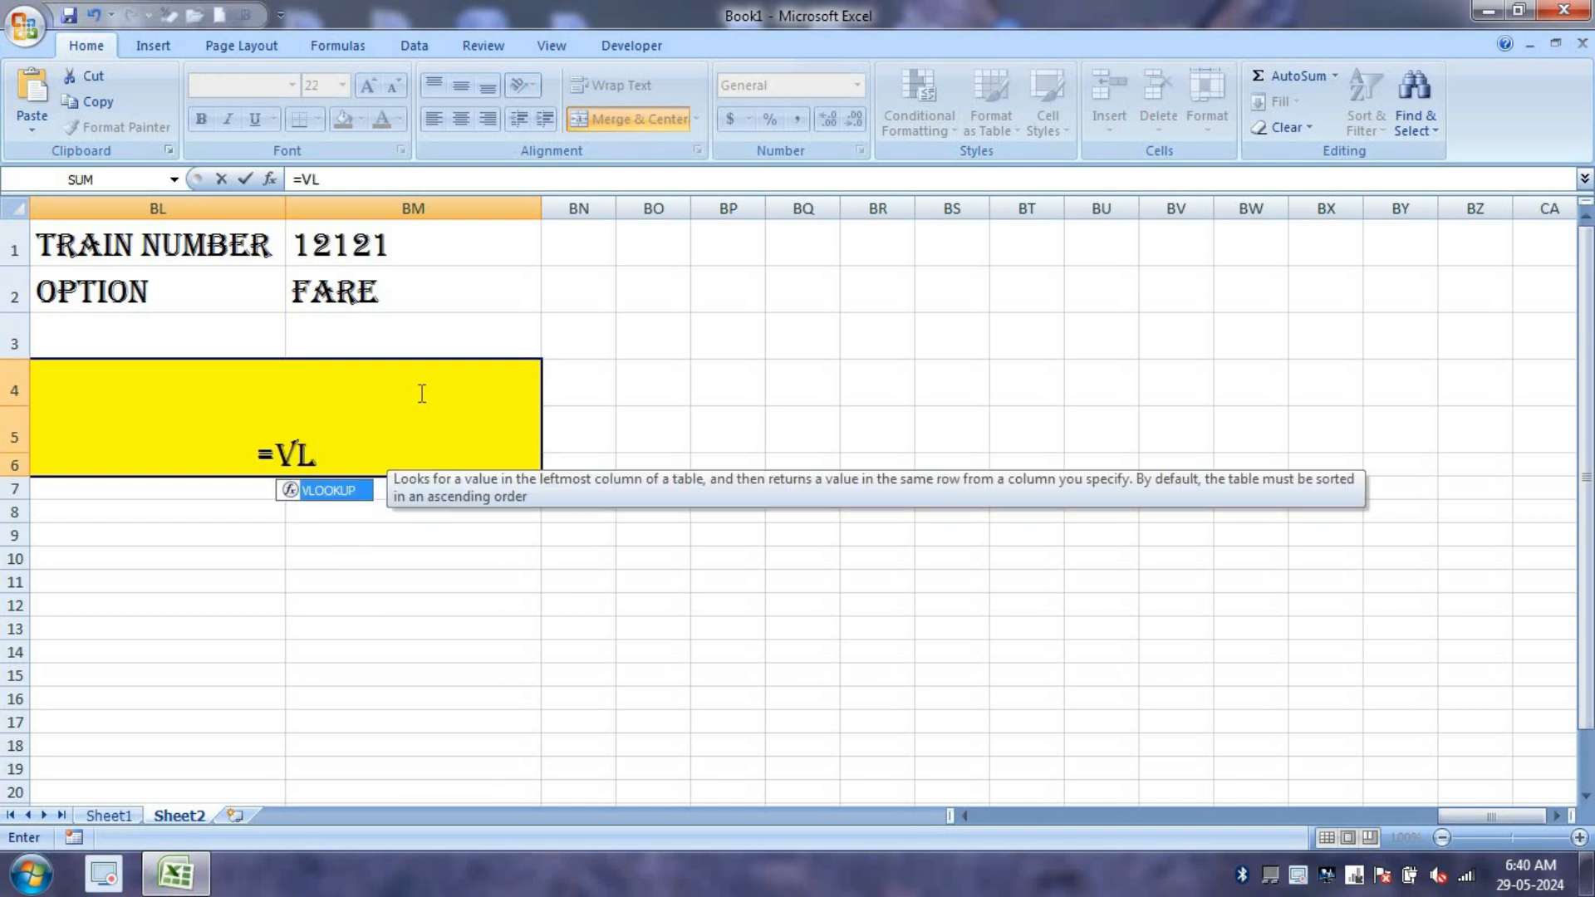
{"action": "key", "text": "Tab"}
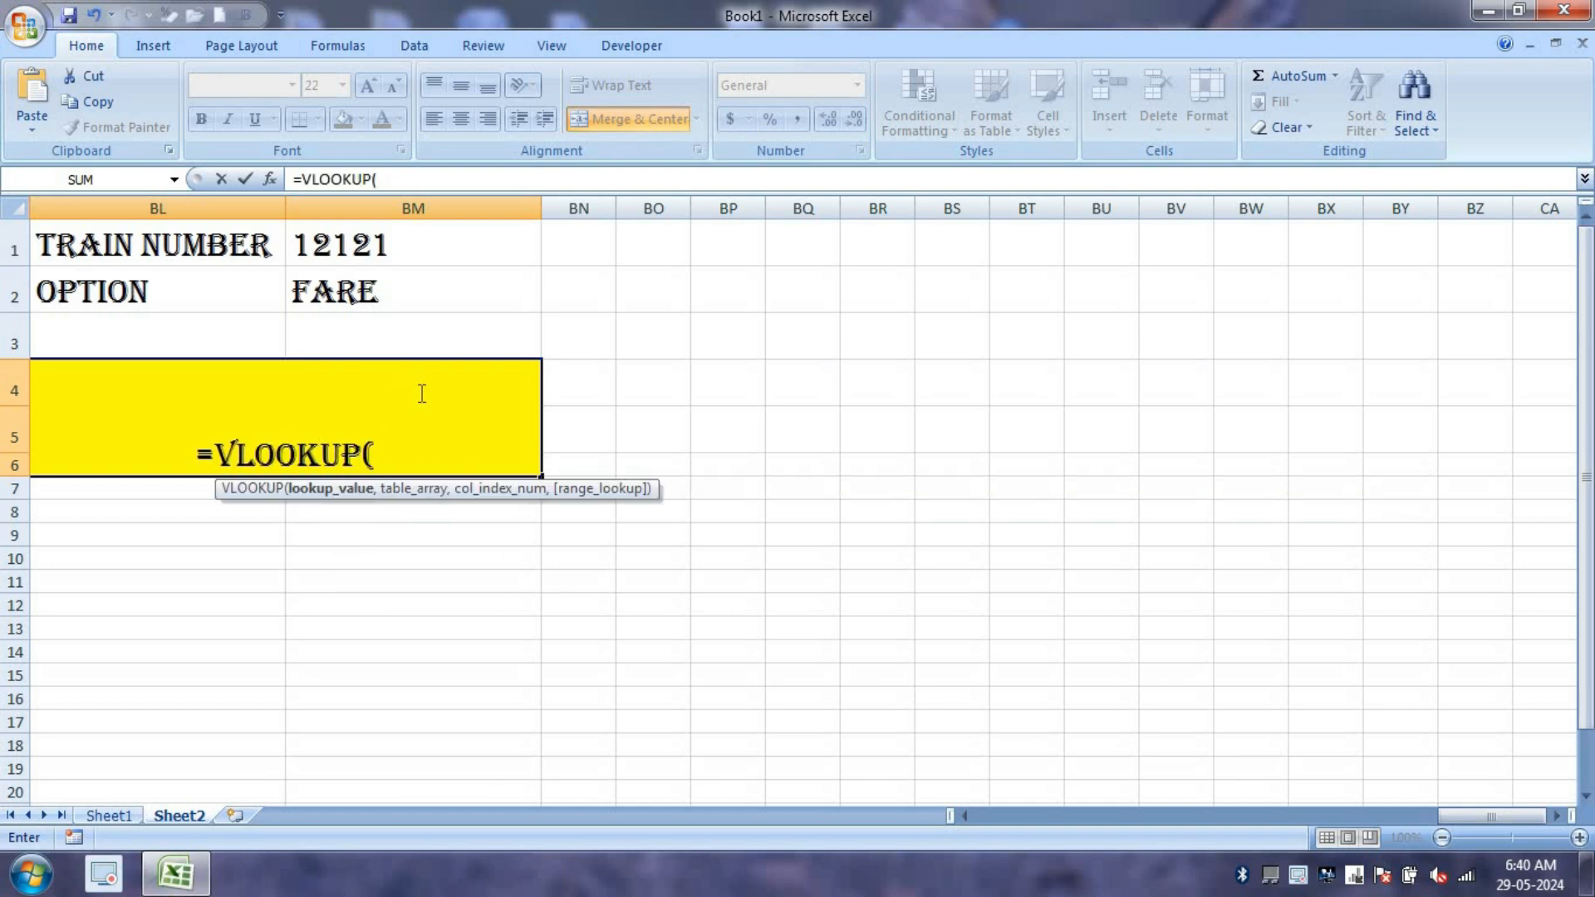
{"action": "left_click", "coordinate": [344, 252]}
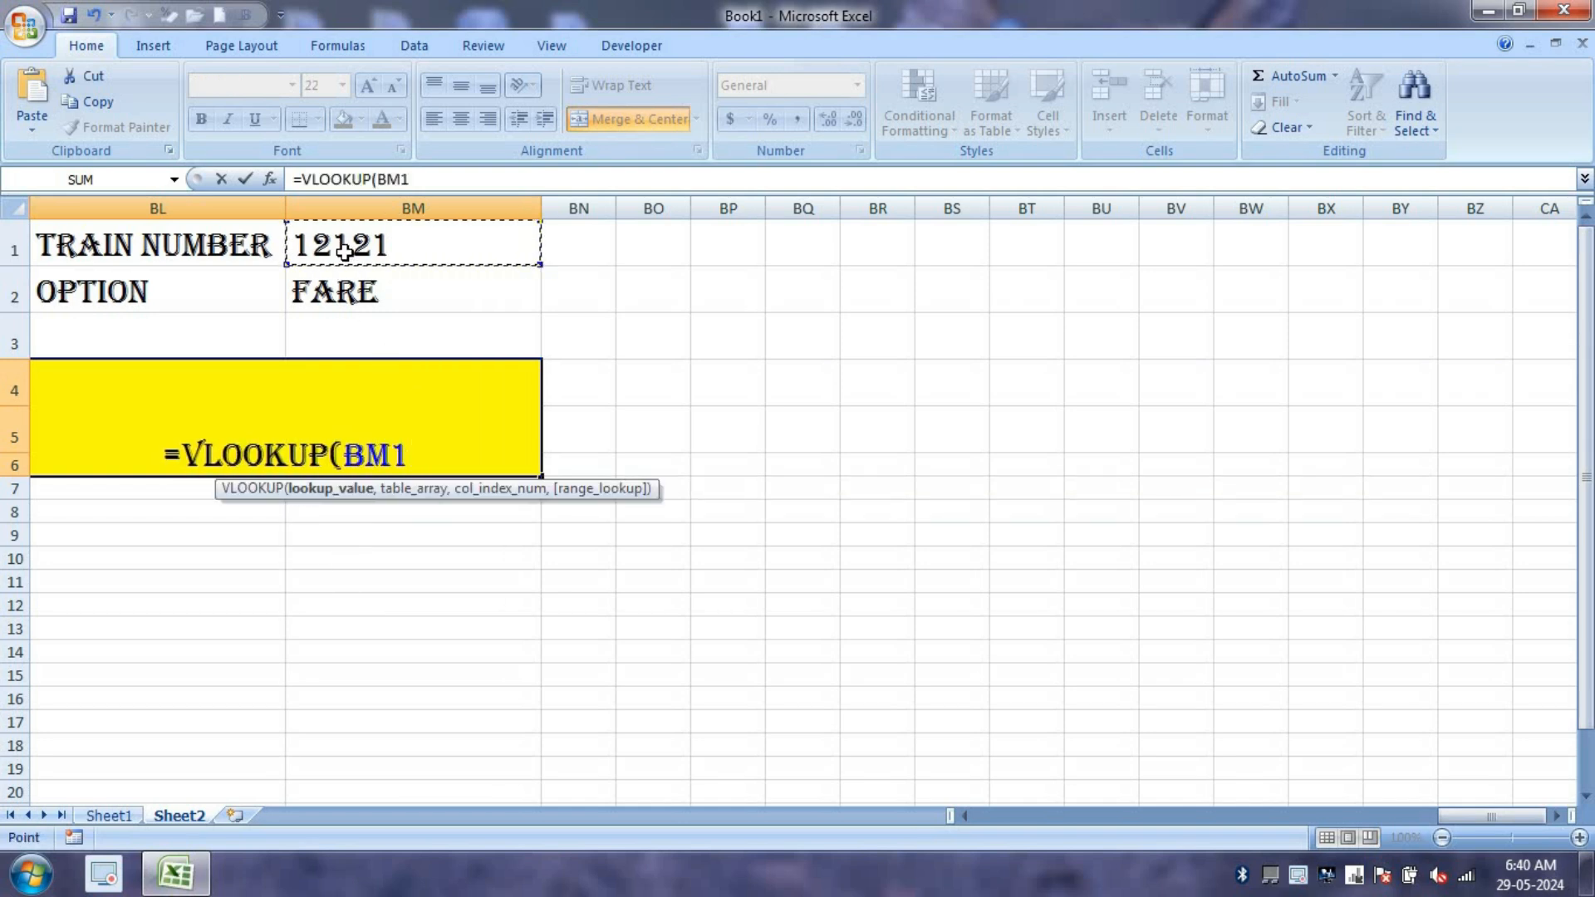
{"action": "type", "text": ","}
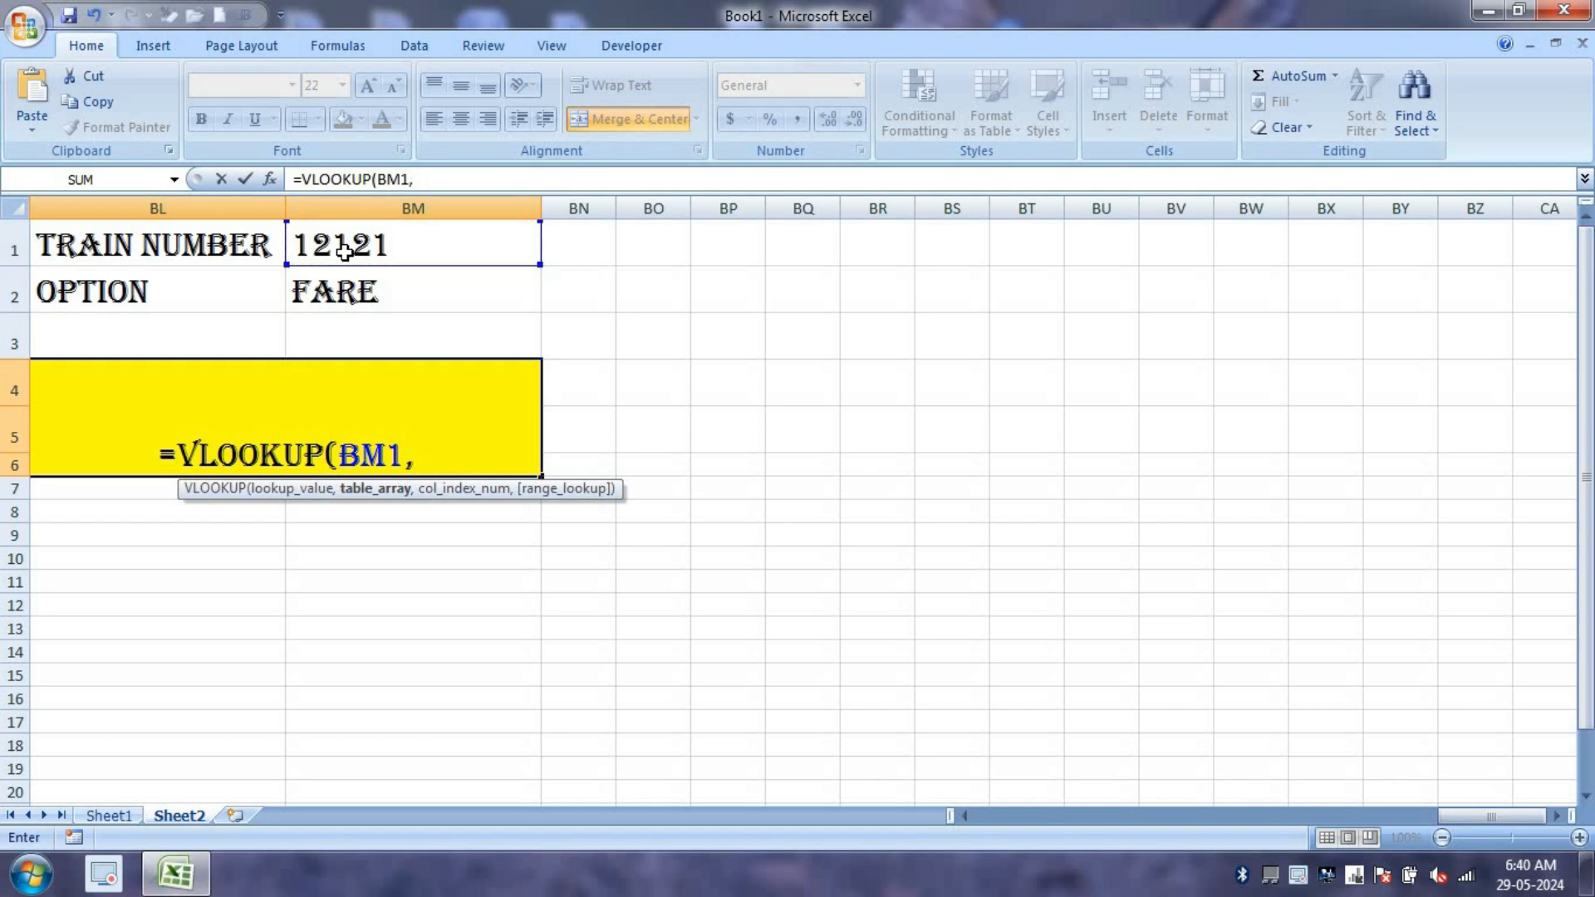
{"action": "left_click", "coordinate": [108, 815]}
{"action": "left_click_drag", "start_coordinate": [803, 763], "coordinate": [20, 33]}
{"action": "type", "text": ","}
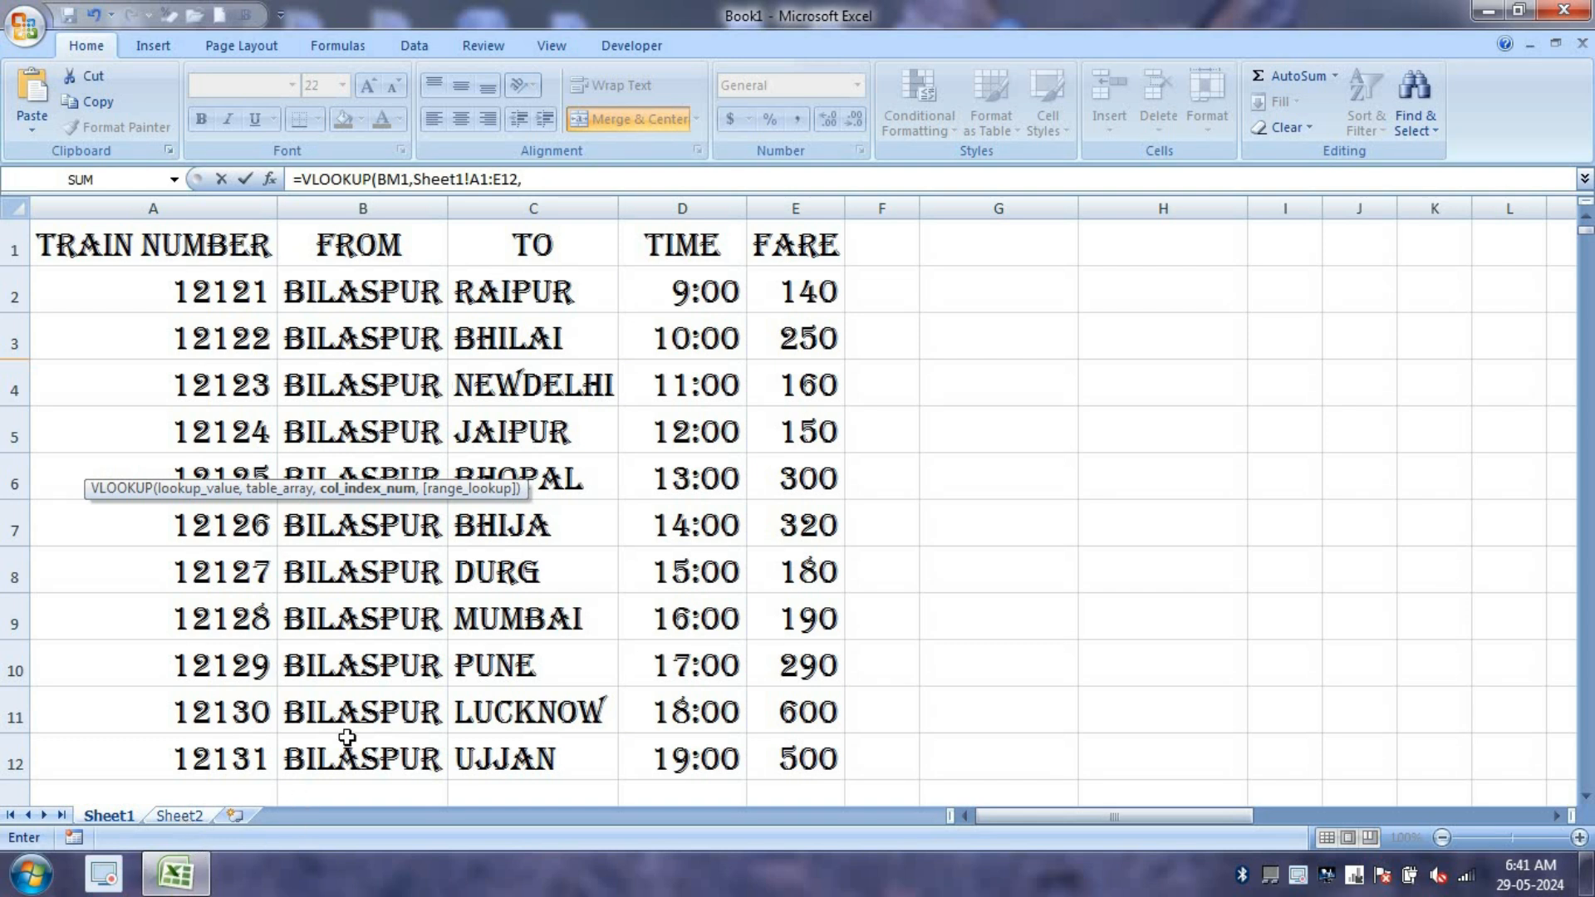
Nest MATCH(Sheet2!BM2,Sheet1!A1:E1,0) as the column index of the VLOOKUP formula
{"action": "type", "text": "MATCH"}
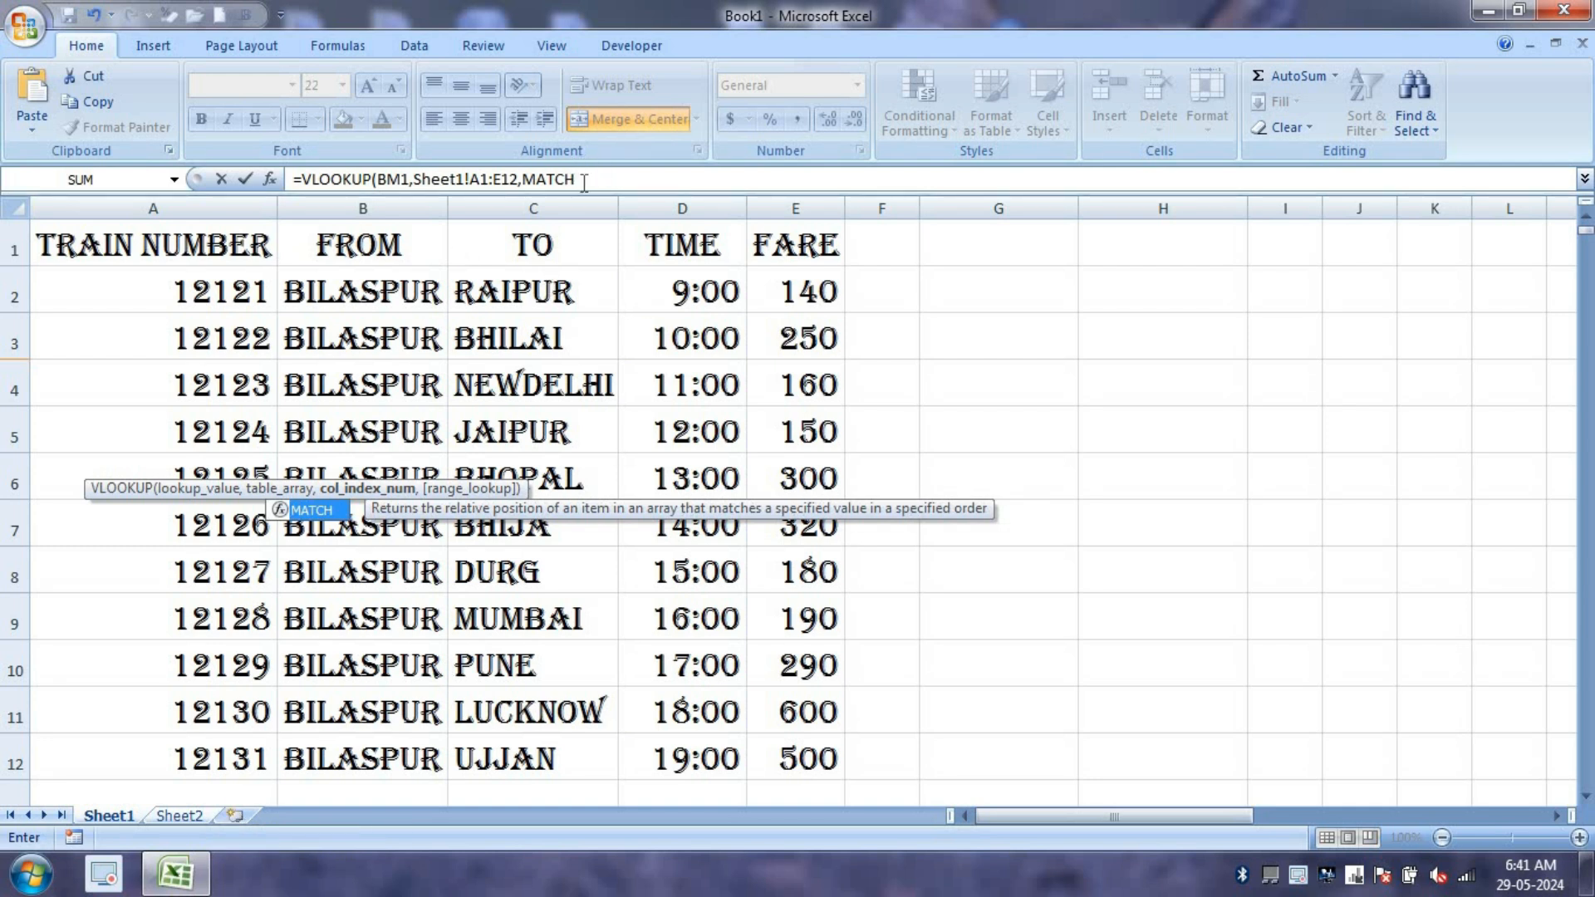
{"action": "type", "text": "("}
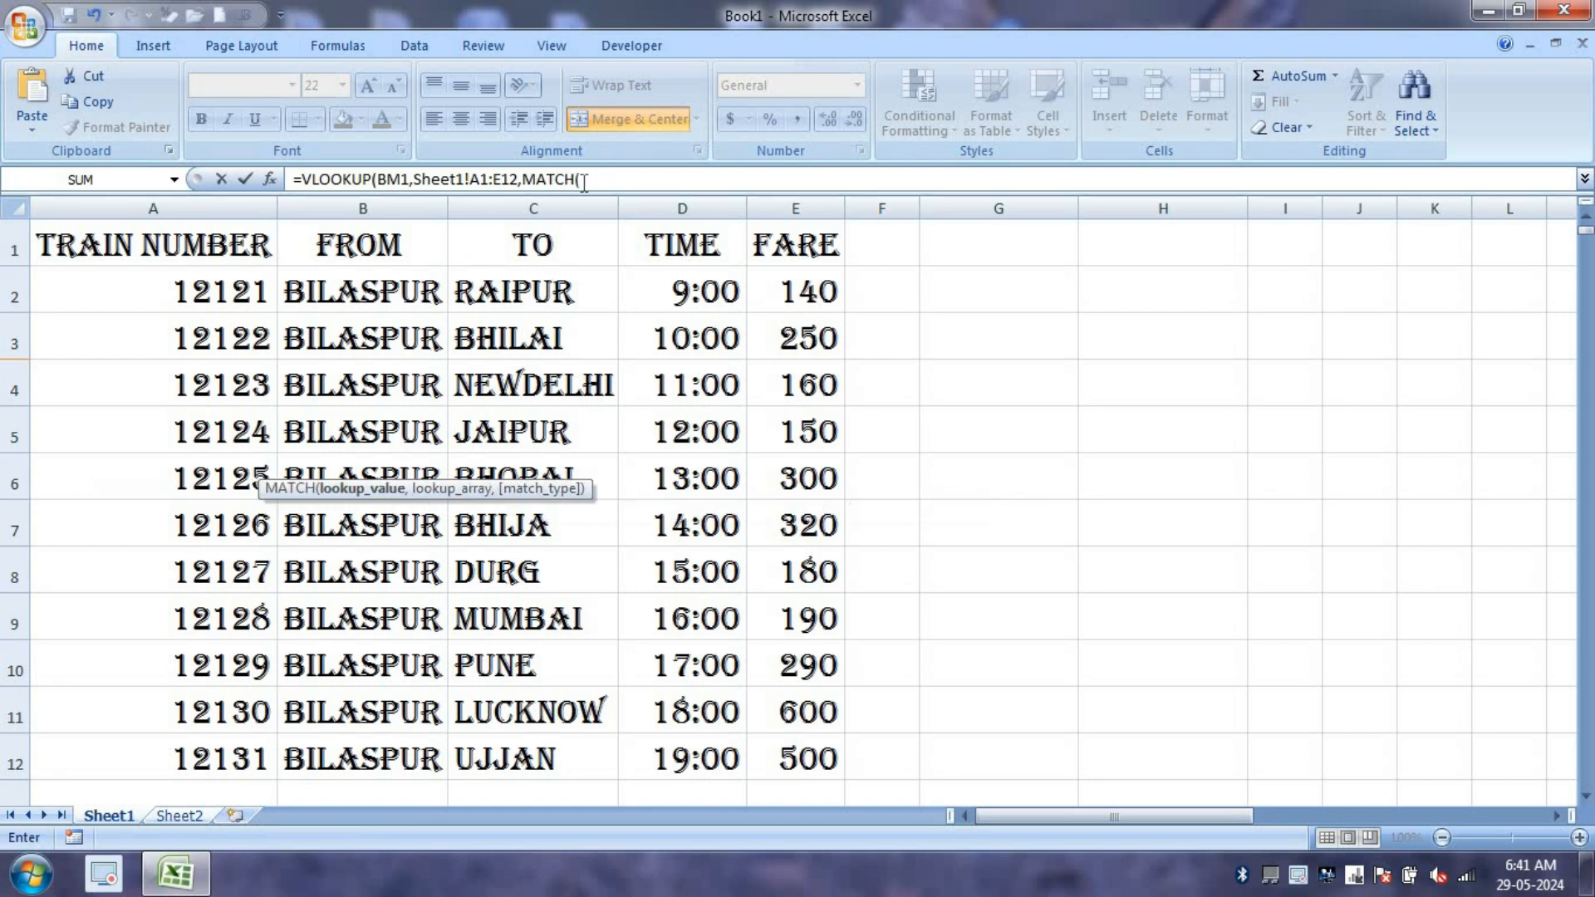
{"action": "left_click", "coordinate": [182, 818]}
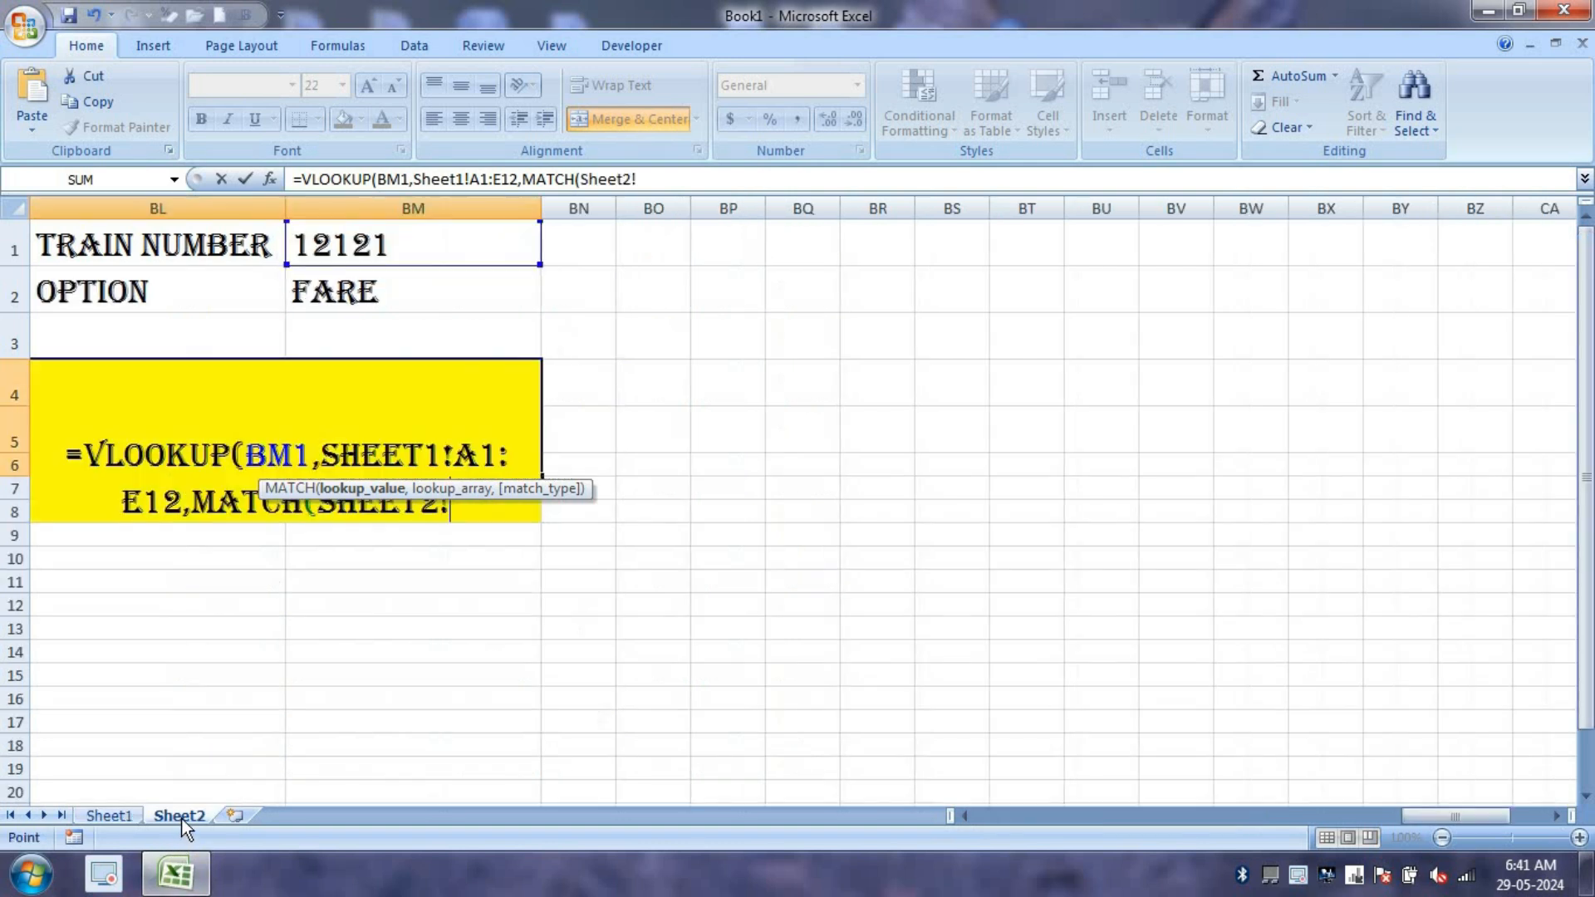
{"action": "left_click", "coordinate": [352, 293]}
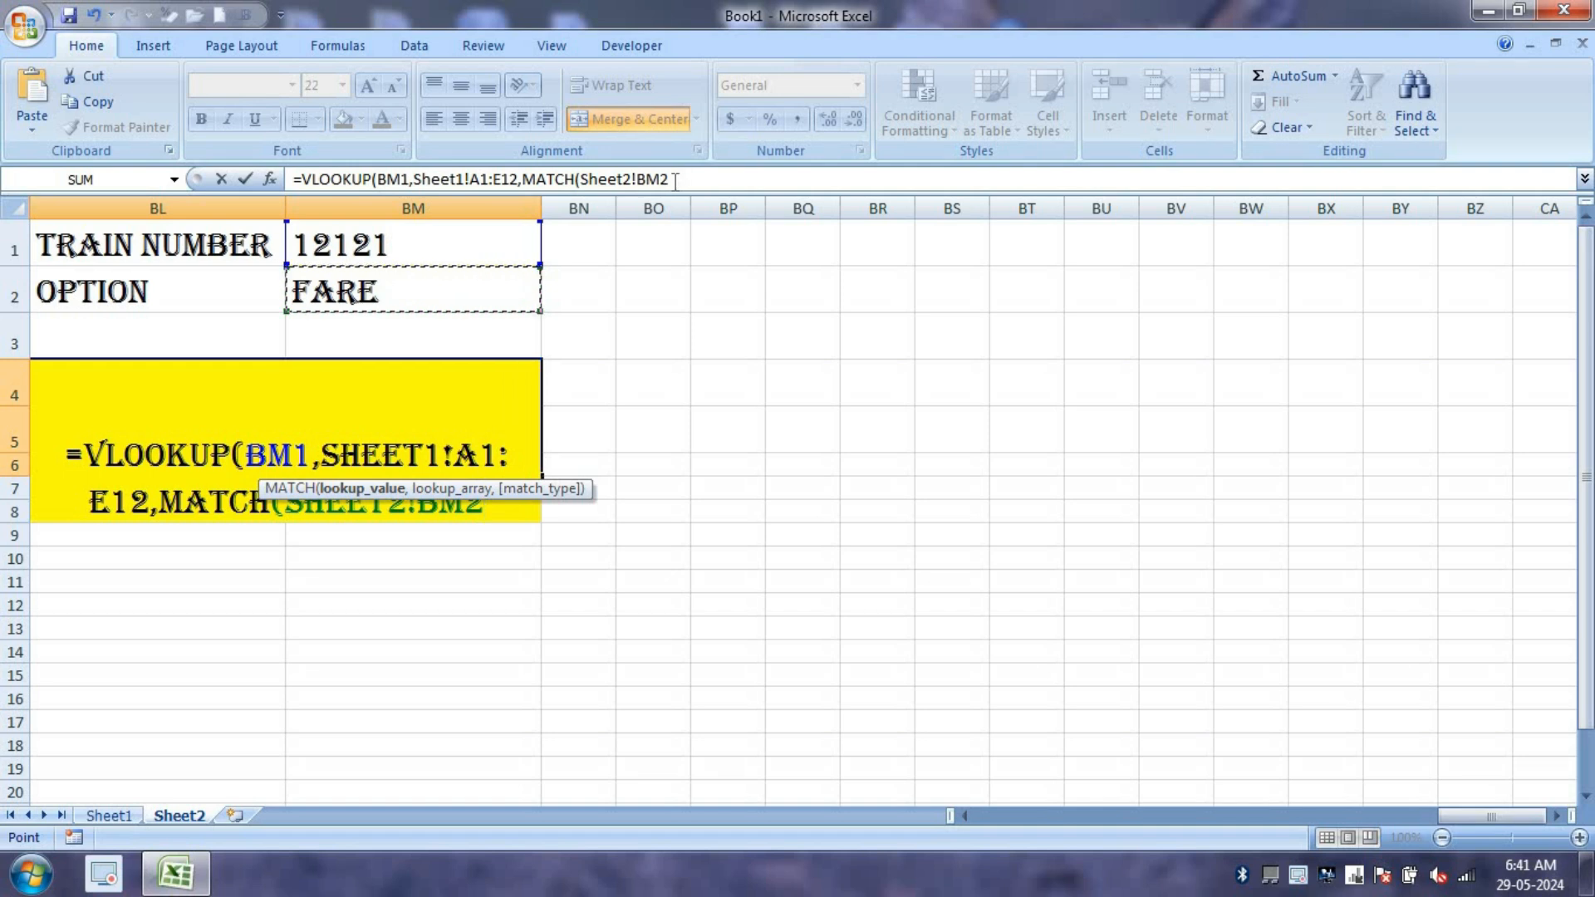
{"action": "type", "text": ","}
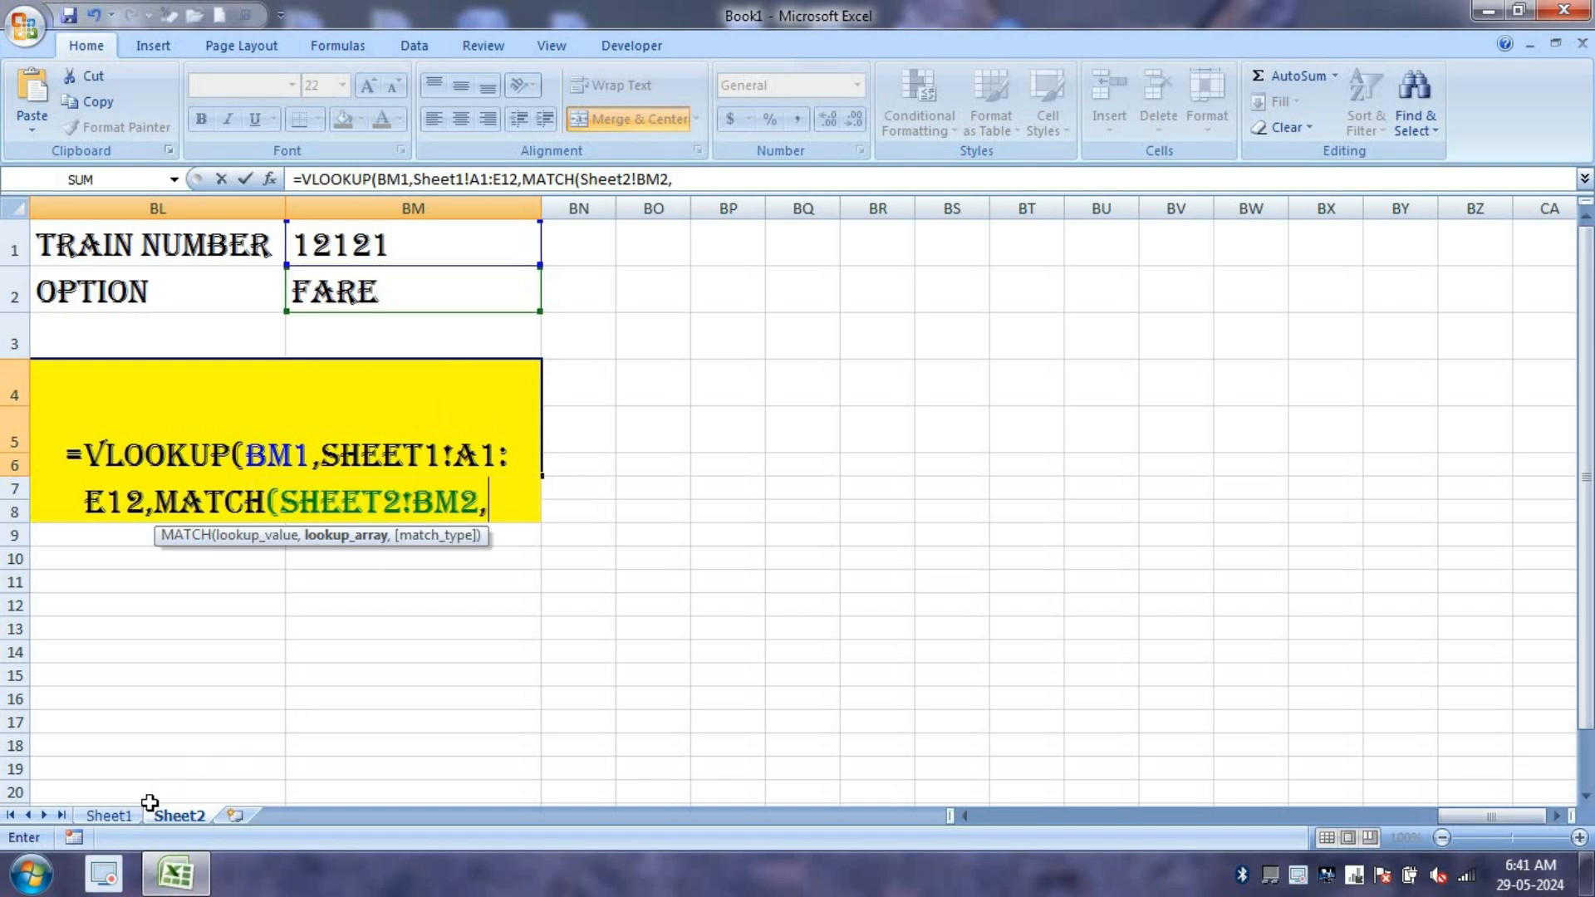
{"action": "left_click", "coordinate": [108, 816]}
{"action": "left_click_drag", "start_coordinate": [106, 246], "coordinate": [788, 209]}
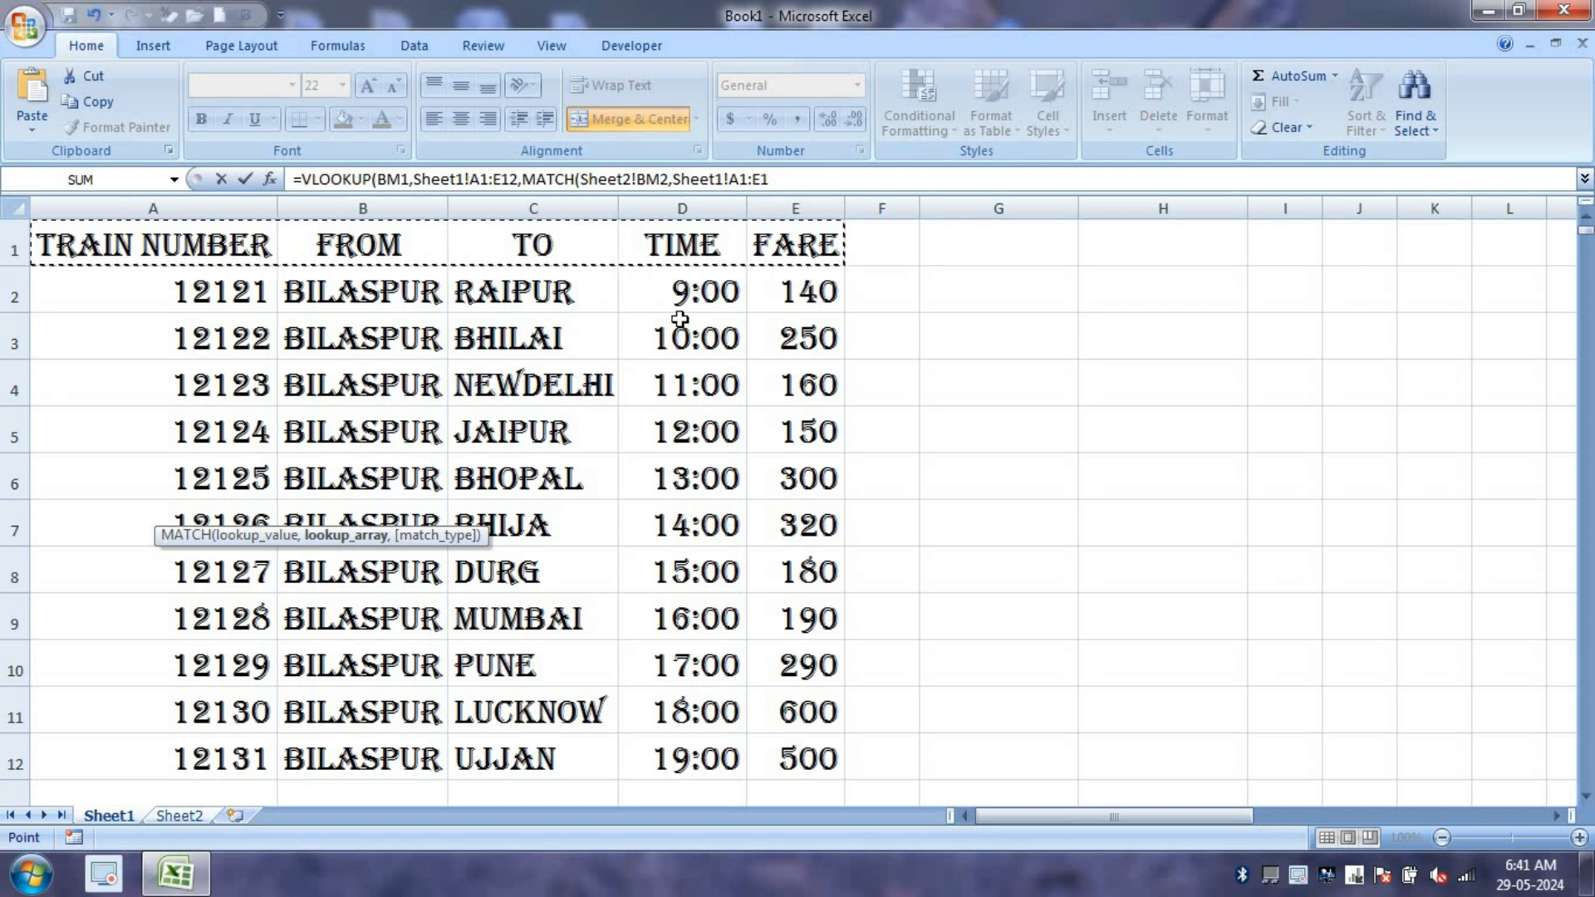
{"action": "type", "text": ","}
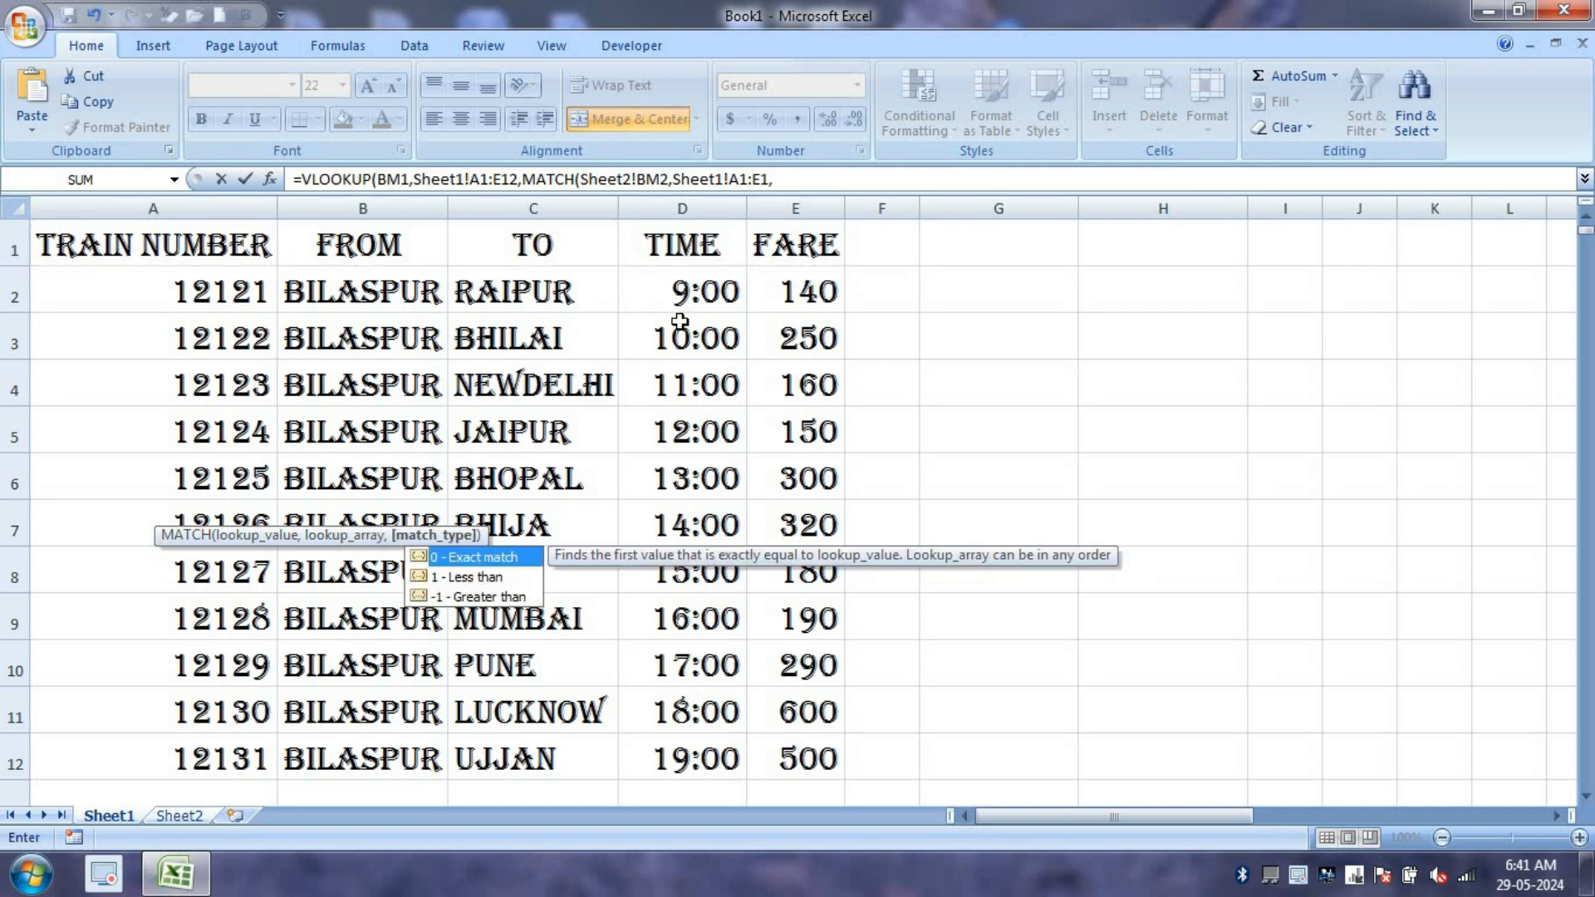
{"action": "type", "text": "0)"}
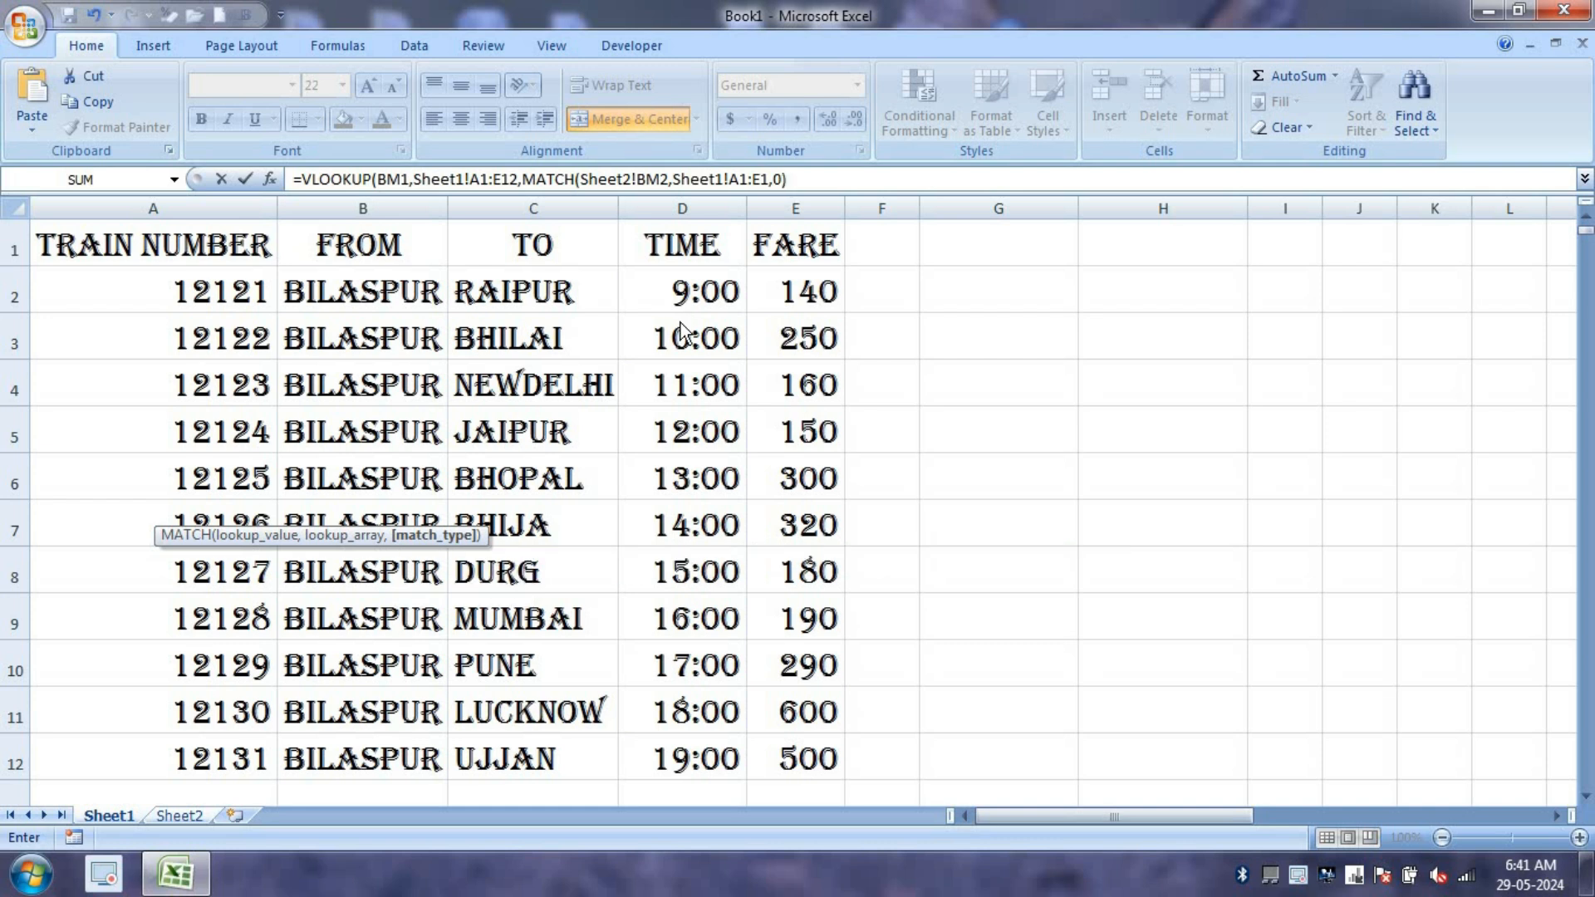
Complete the VLOOKUP formula after its MATCH part with 0 as the range lookup and enter it
{"action": "left_click_drag", "start_coordinate": [789, 178], "coordinate": [525, 181]}
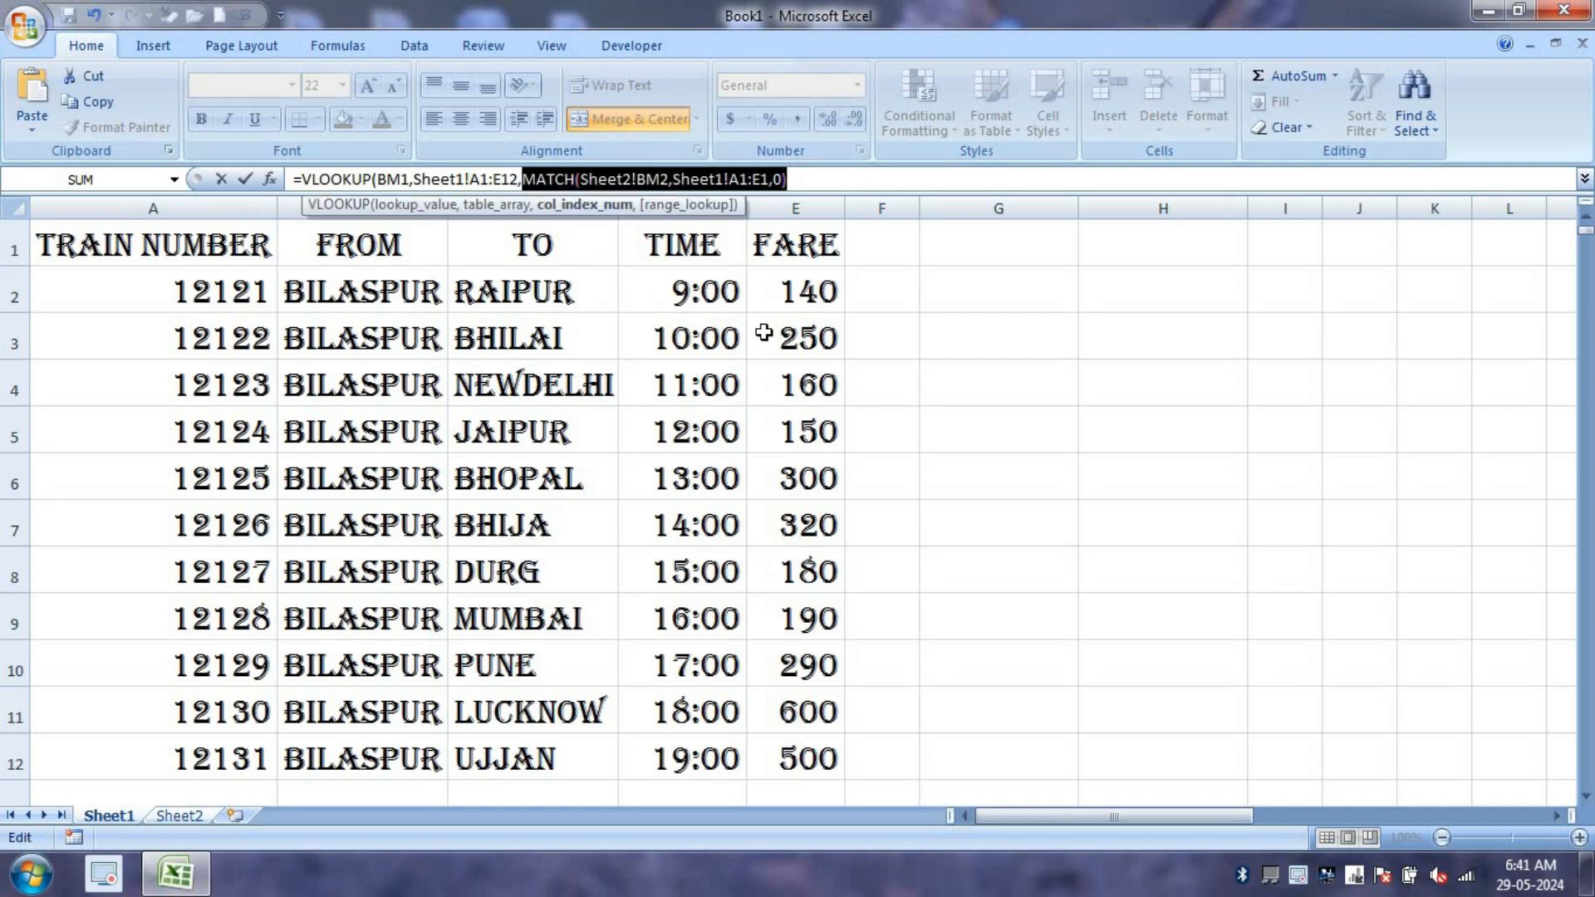
{"action": "left_click", "coordinate": [846, 186]}
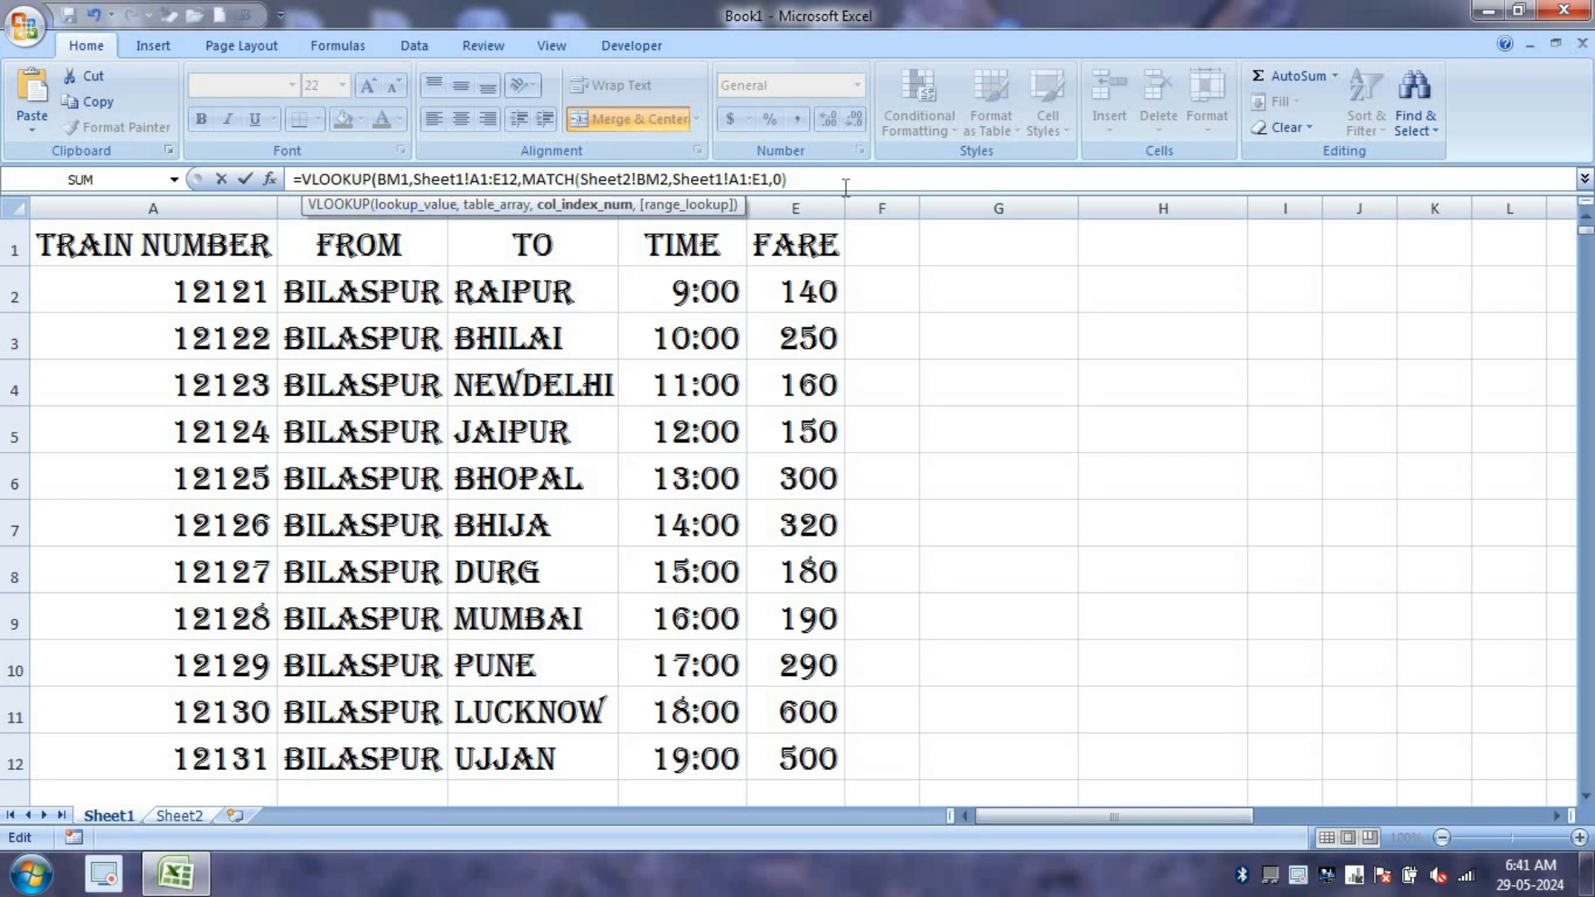
{"action": "type", "text": ",0)"}
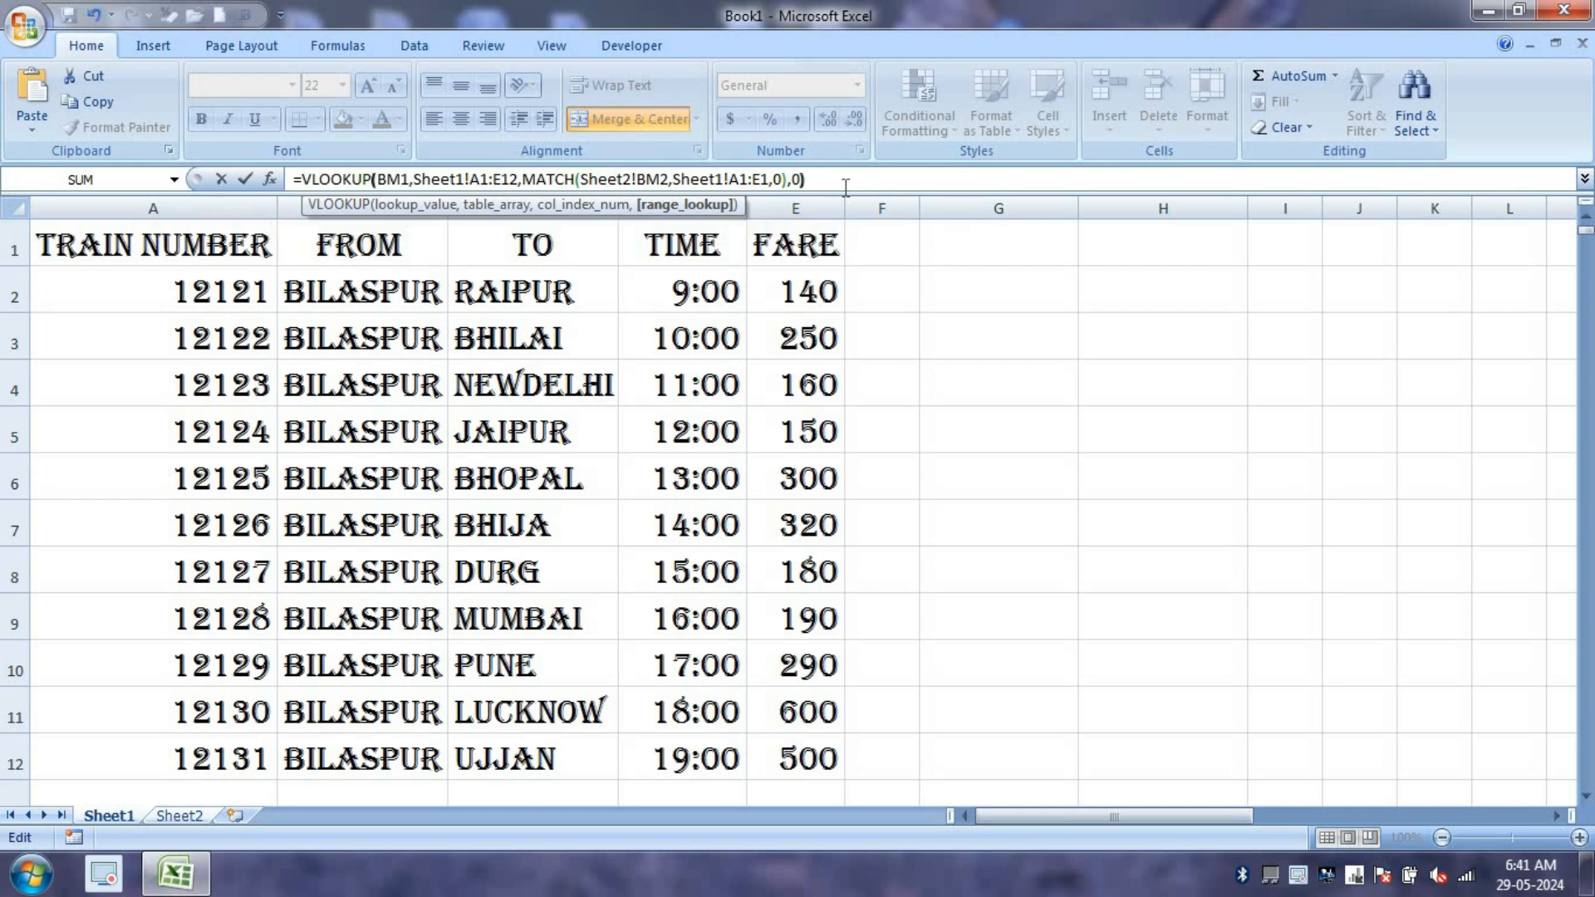
{"action": "key", "text": "Return"}
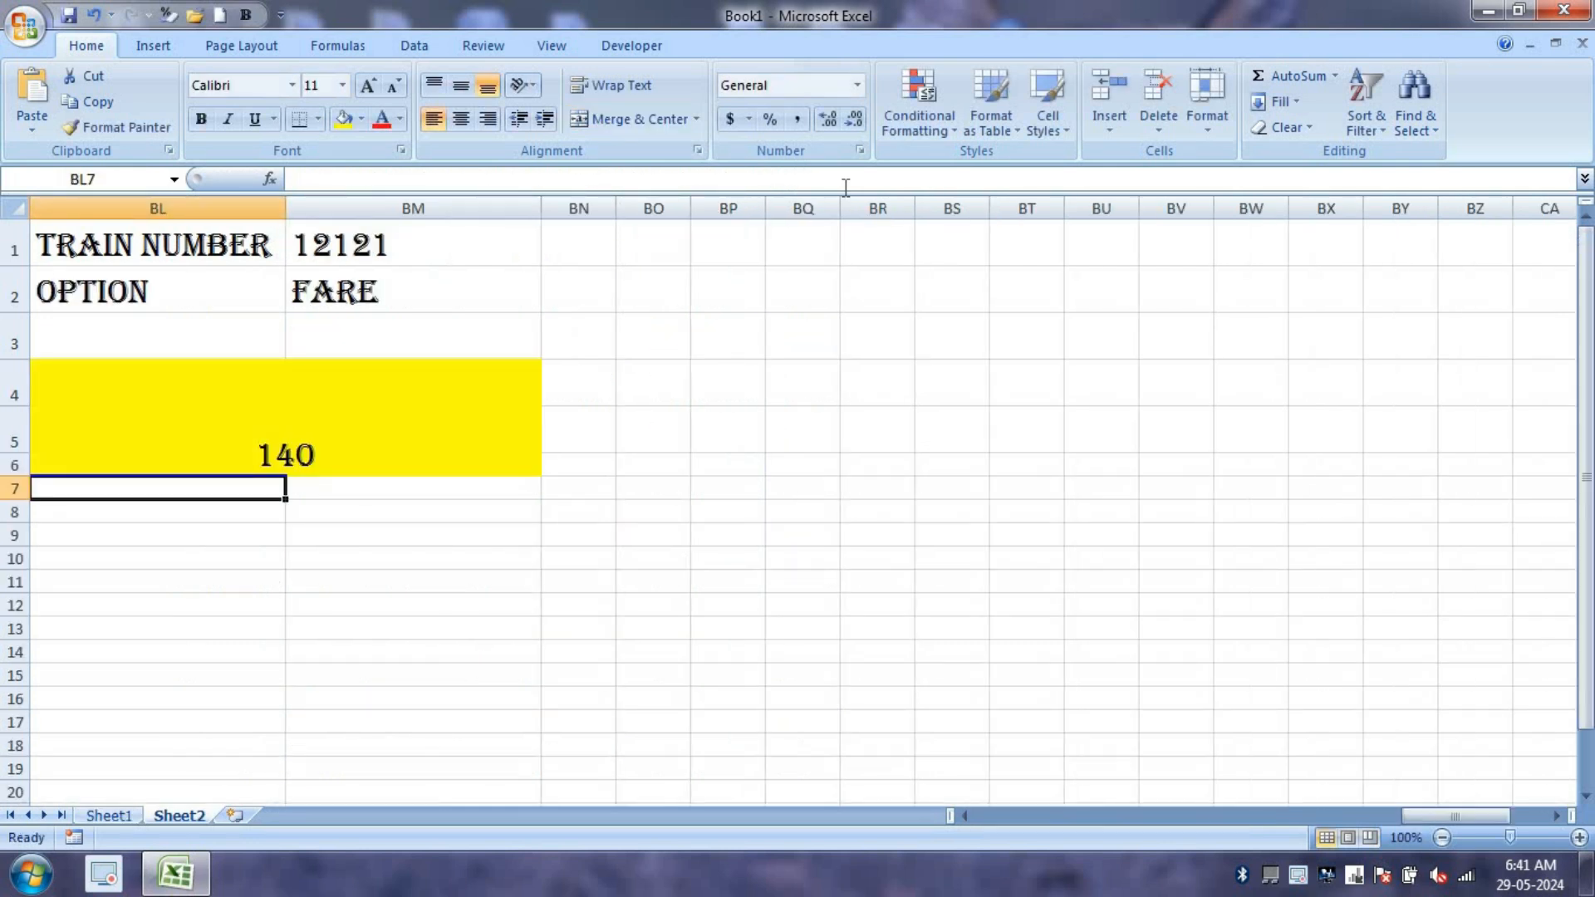
Enlarge the font of the yellow result cell BL4 to 48 and center its content vertically
{"action": "left_click", "coordinate": [346, 434]}
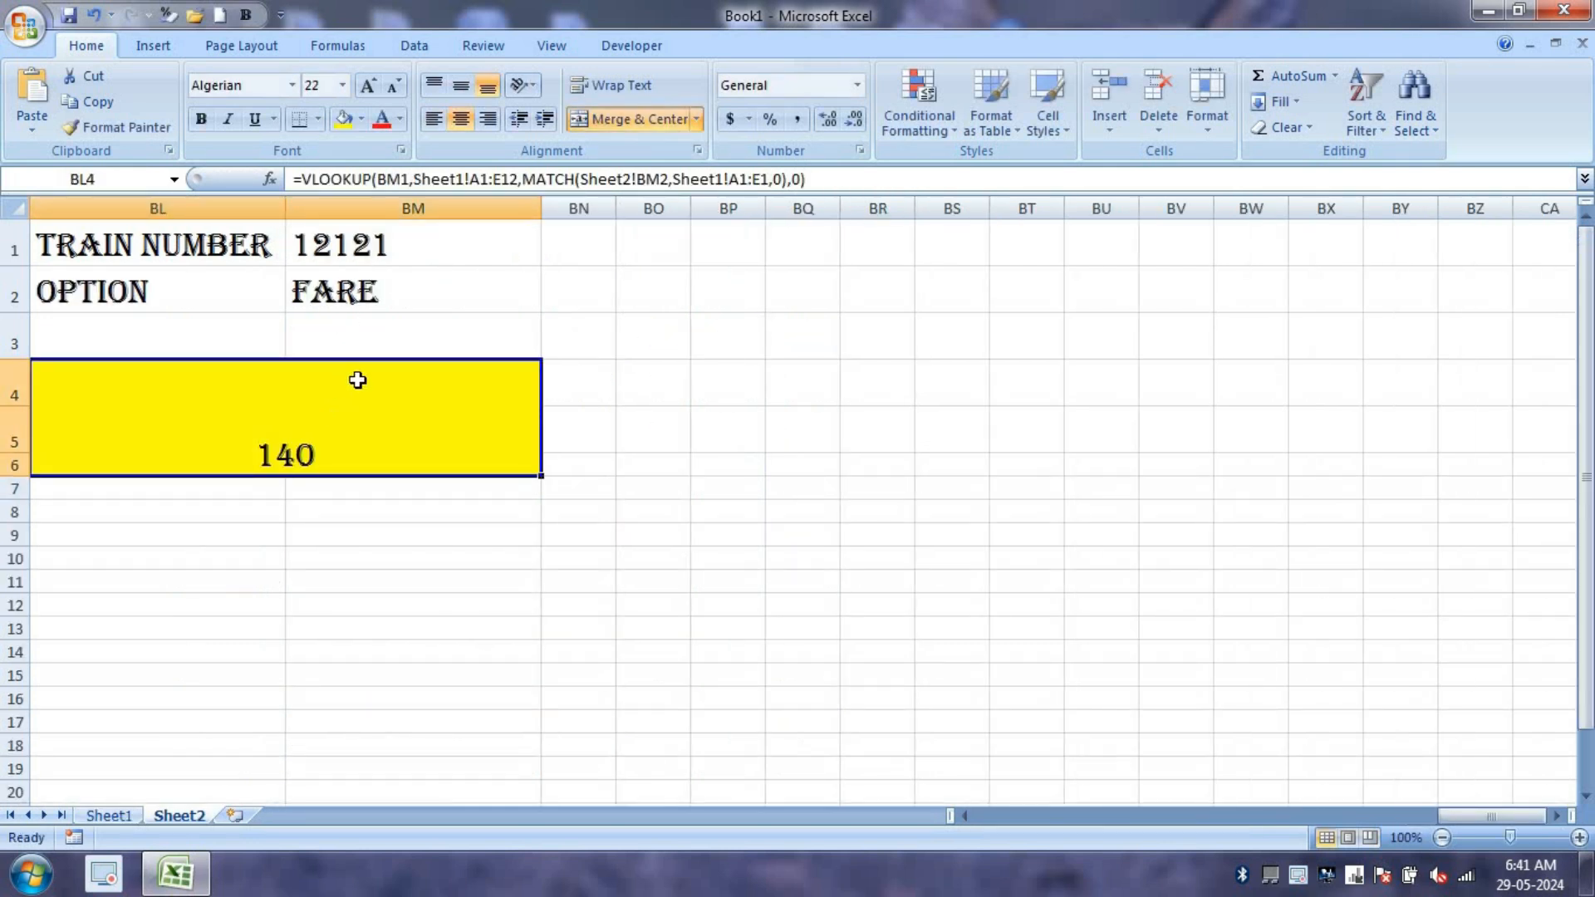
{"action": "left_click", "coordinate": [367, 87]}
{"action": "left_click", "coordinate": [368, 86]}
{"action": "left_click", "coordinate": [367, 86]}
{"action": "left_click", "coordinate": [367, 86]}
{"action": "left_click", "coordinate": [367, 86]}
{"action": "left_click", "coordinate": [459, 87]}
Choose FROM as the option in cell BM2 on Sheet2
{"action": "left_click", "coordinate": [478, 300]}
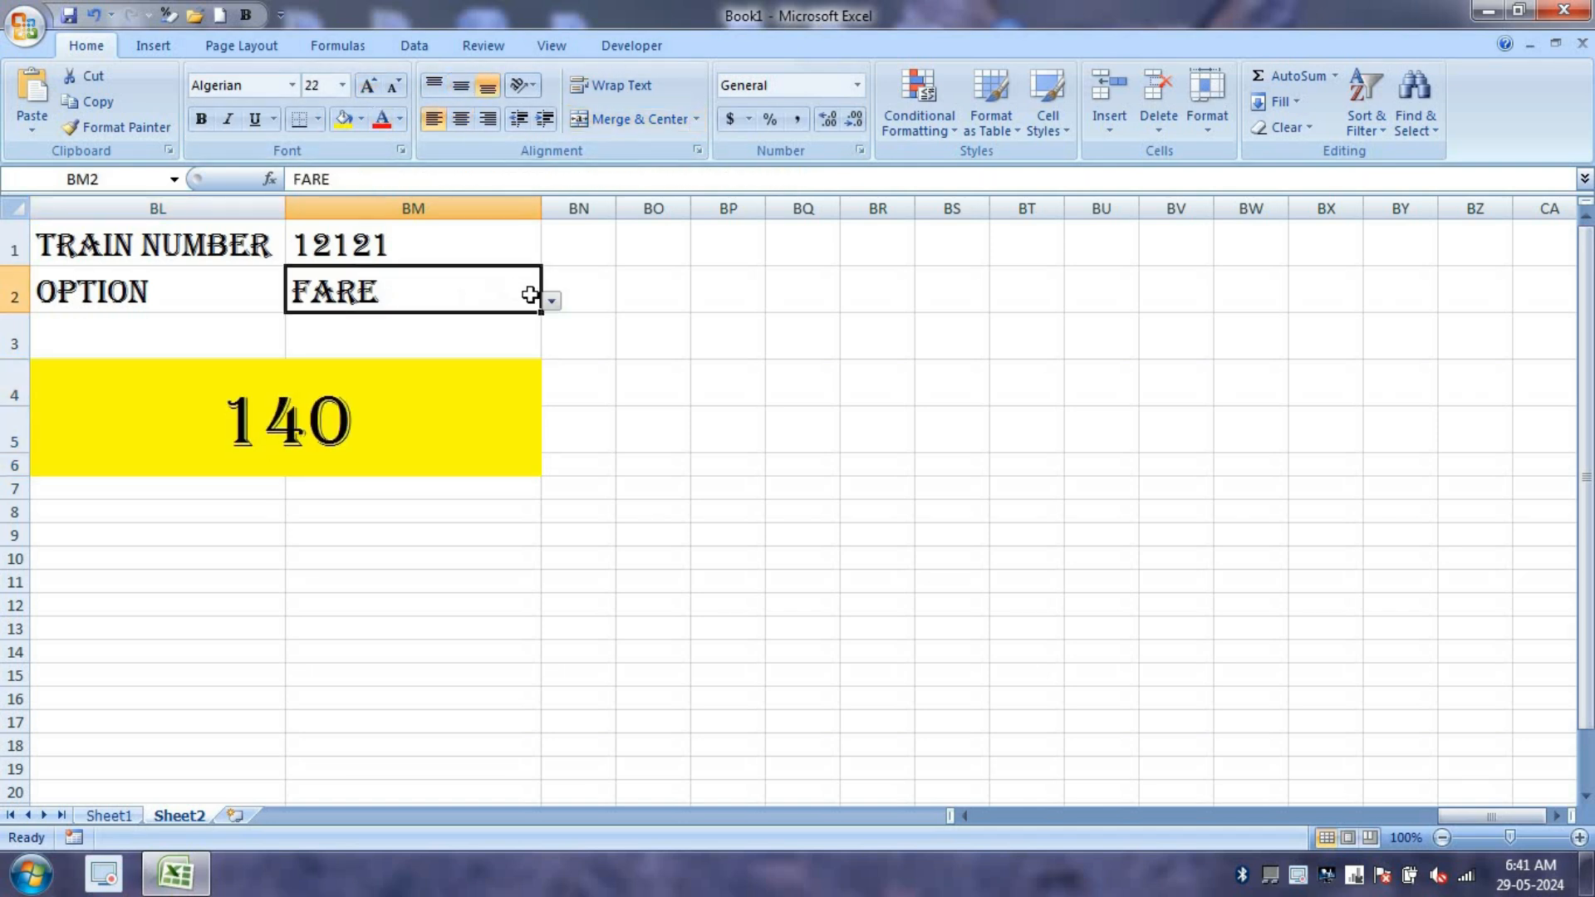
{"action": "left_click", "coordinate": [552, 300]}
{"action": "left_click", "coordinate": [477, 320]}
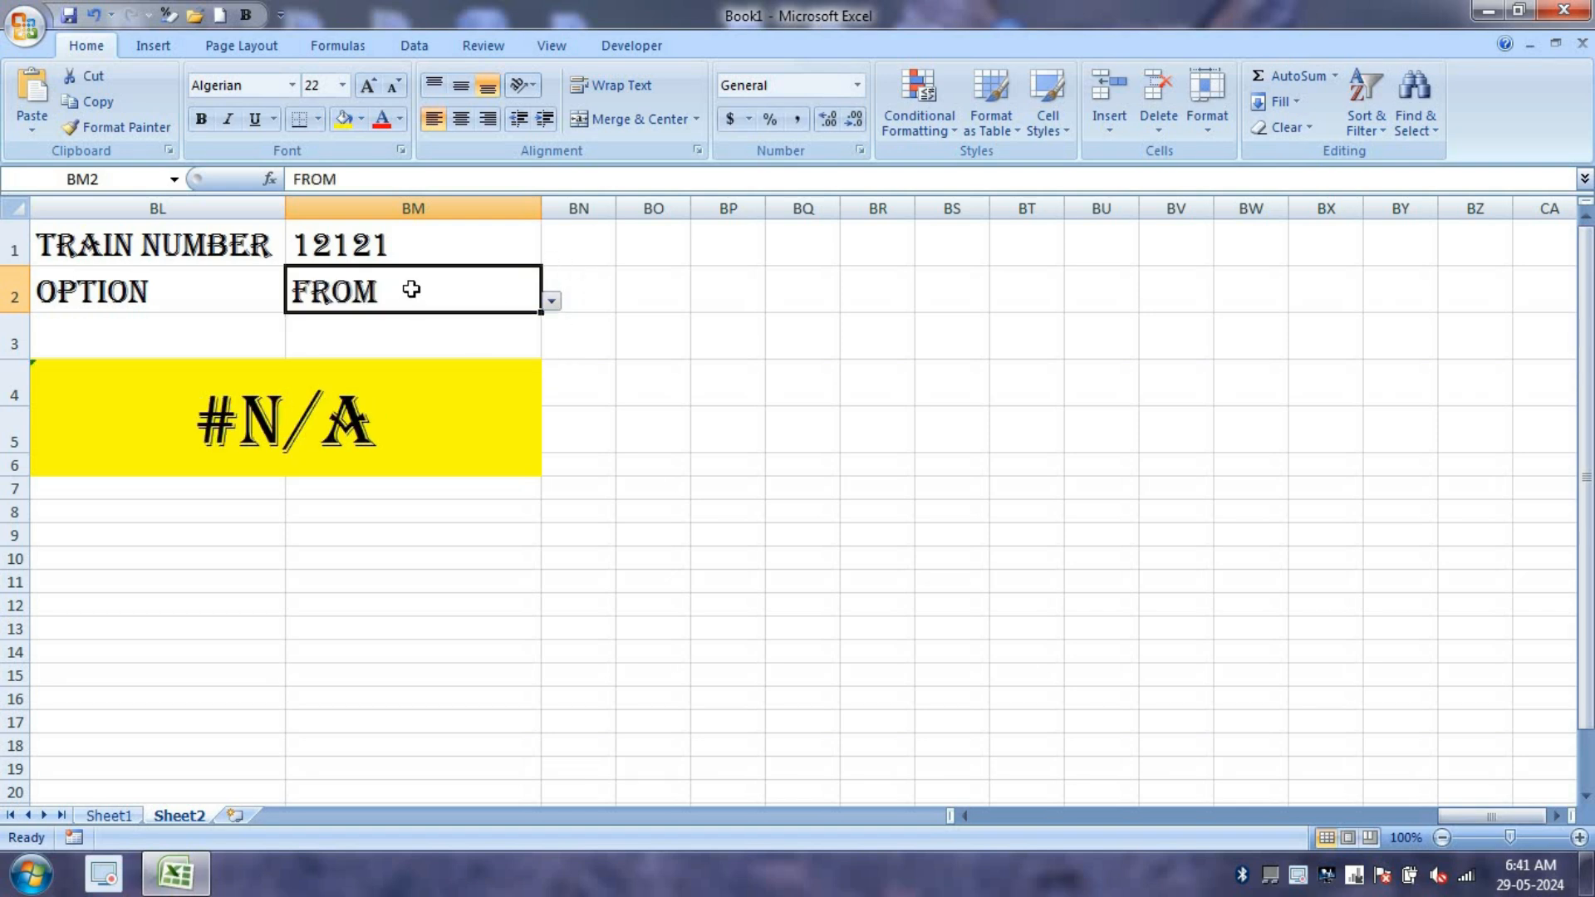
Rewrite the formula in result cell BL4 from the start as a VLOOKUP of BM1 in Sheet1!A1:E12
{"action": "left_click", "coordinate": [322, 429]}
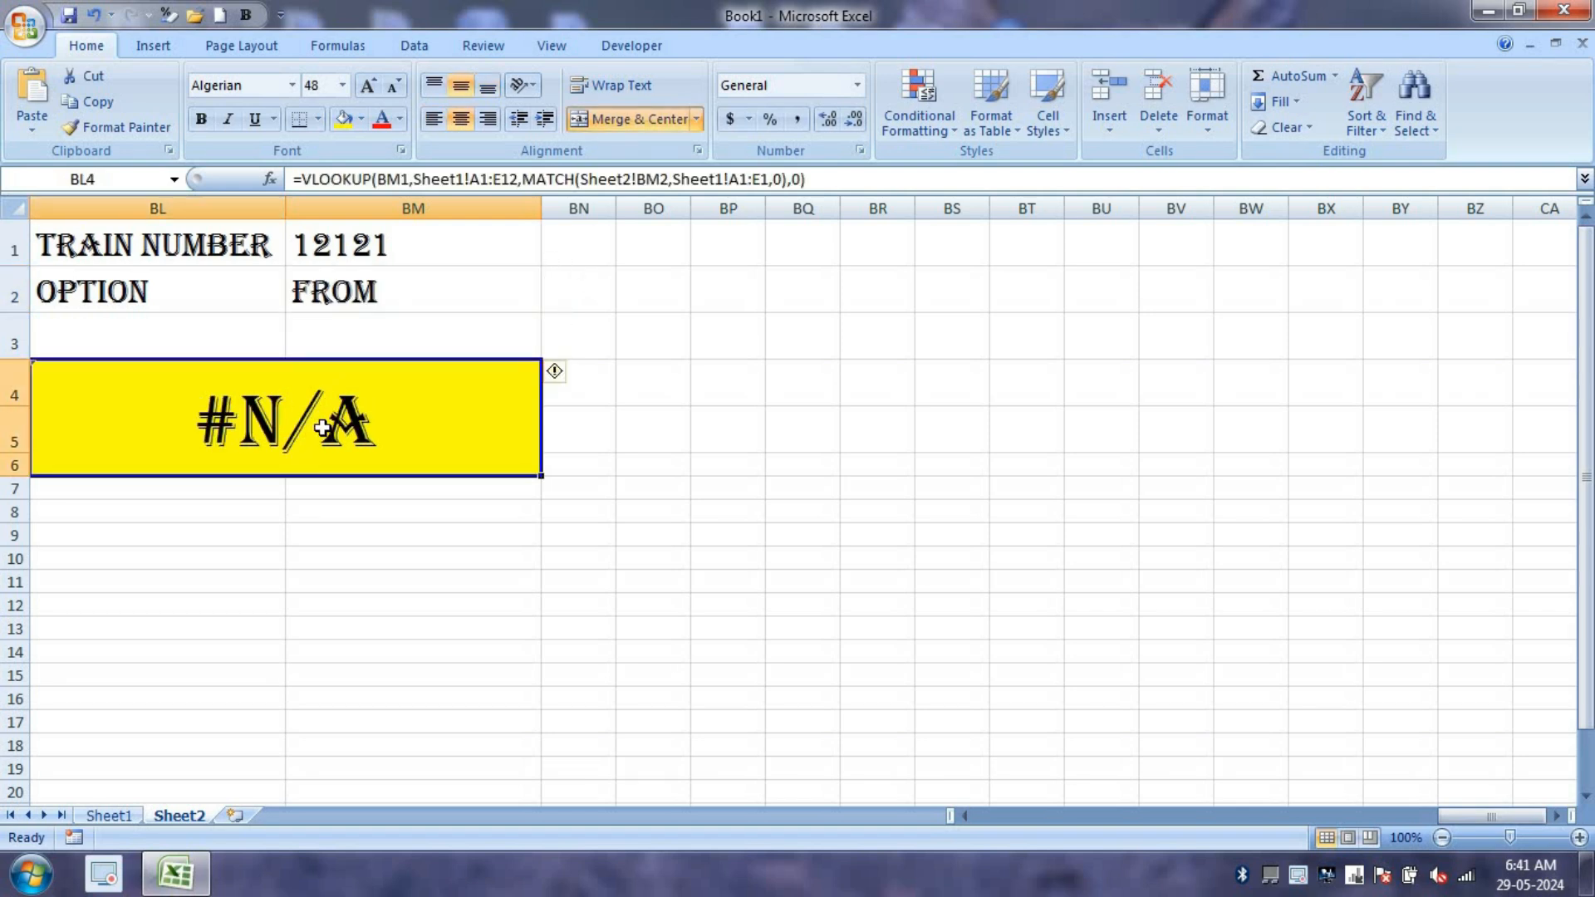
{"action": "double_click", "coordinate": [322, 428]}
{"action": "key", "text": "Return"}
{"action": "left_click", "coordinate": [327, 432]}
{"action": "type", "text": "=VL"}
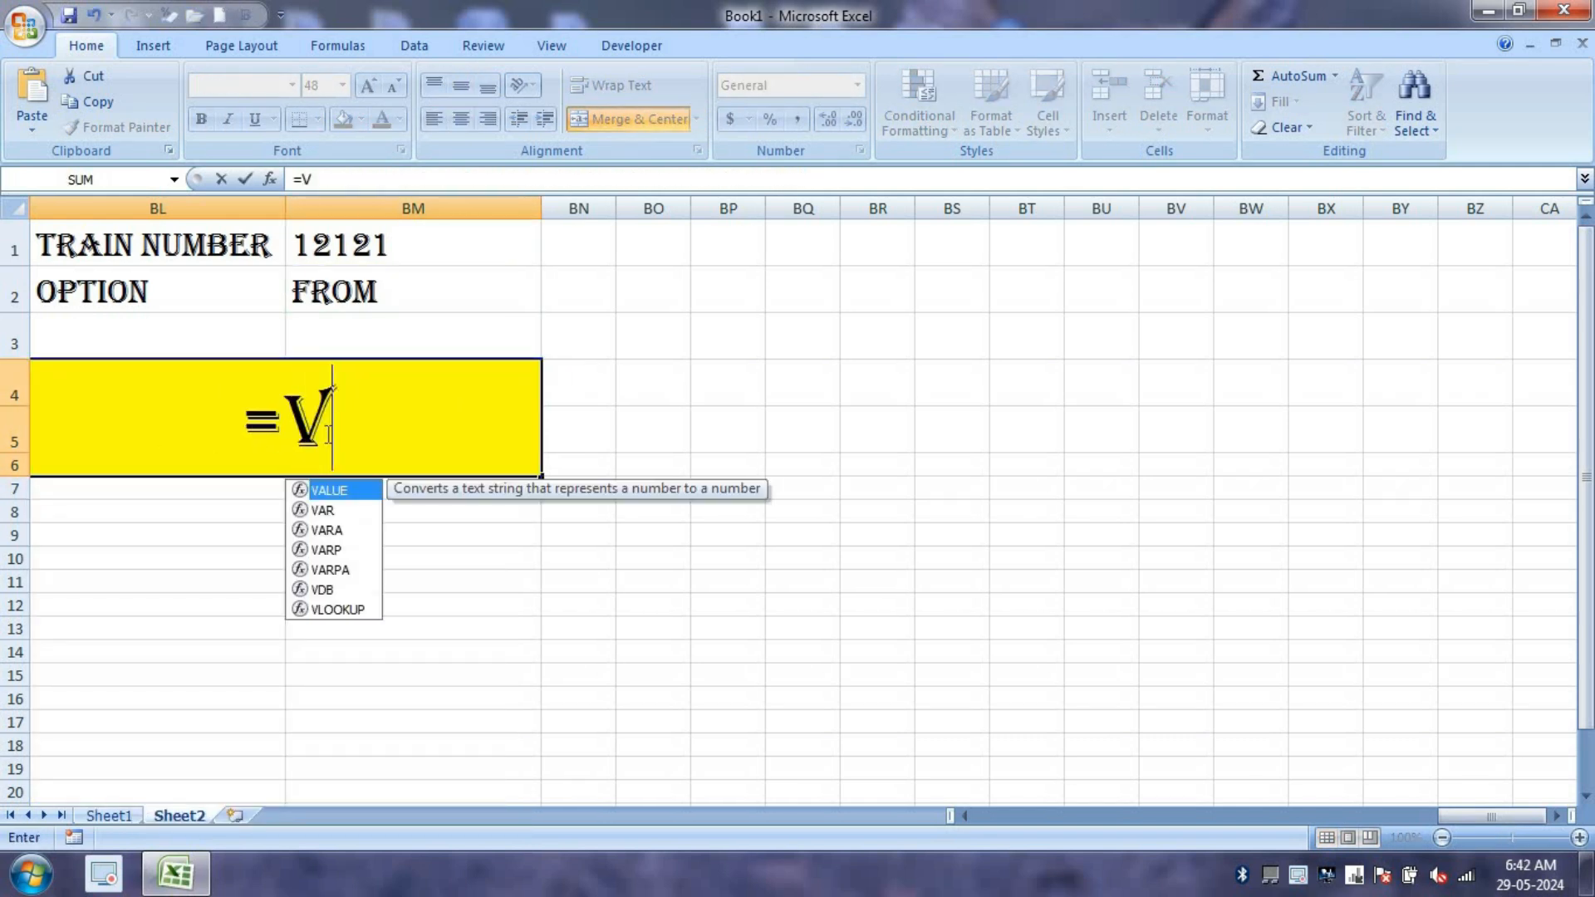
{"action": "key", "text": "Tab"}
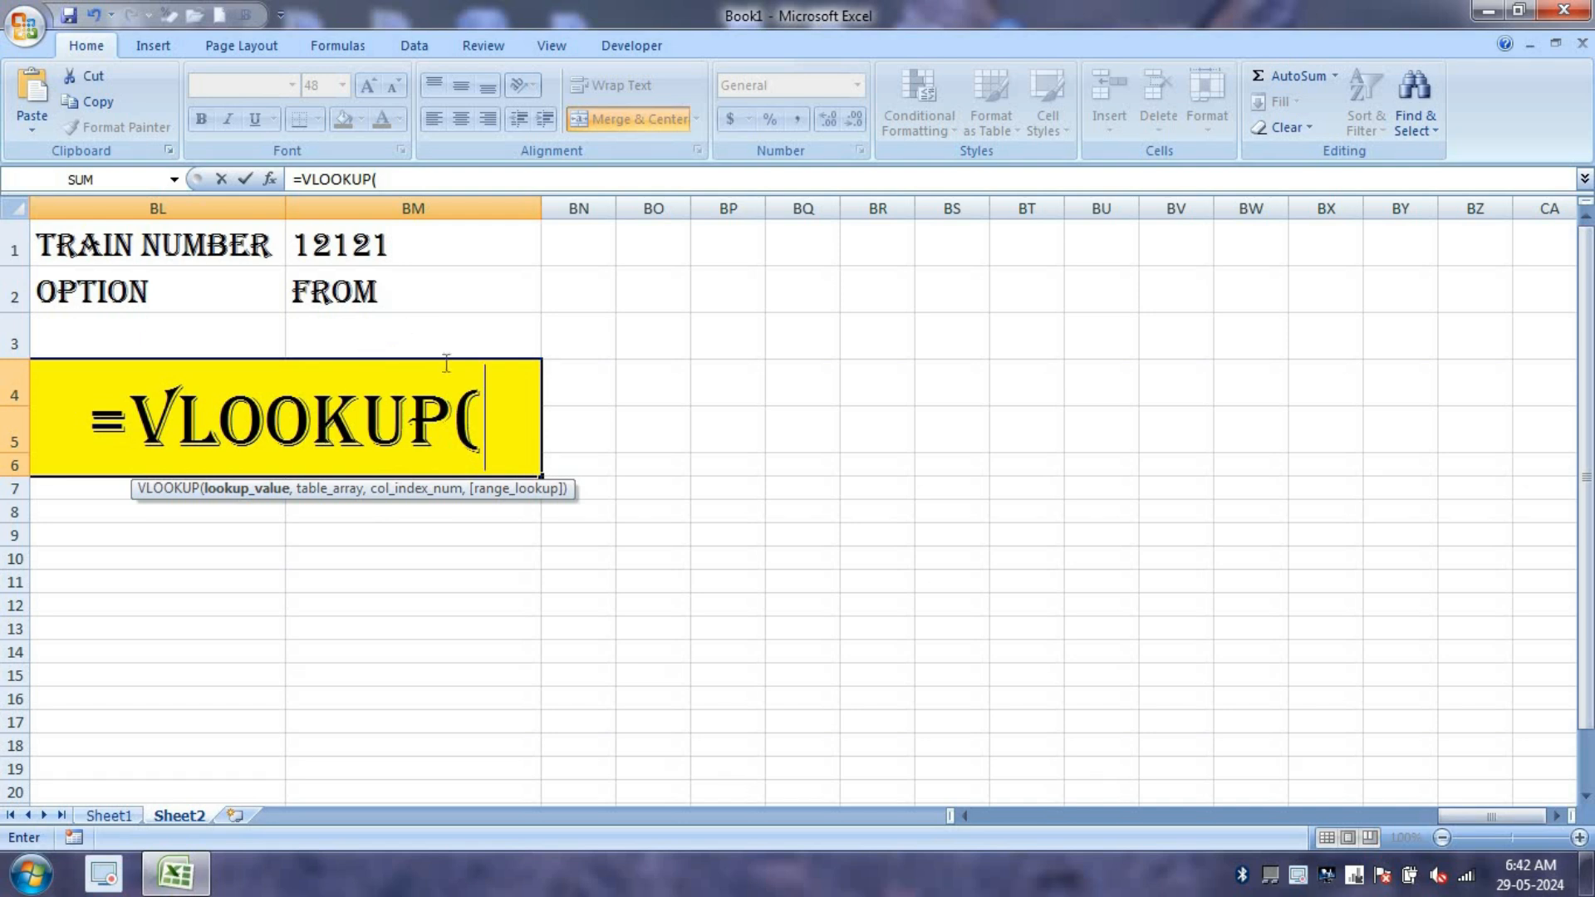
{"action": "left_click", "coordinate": [357, 244]}
{"action": "type", "text": ","}
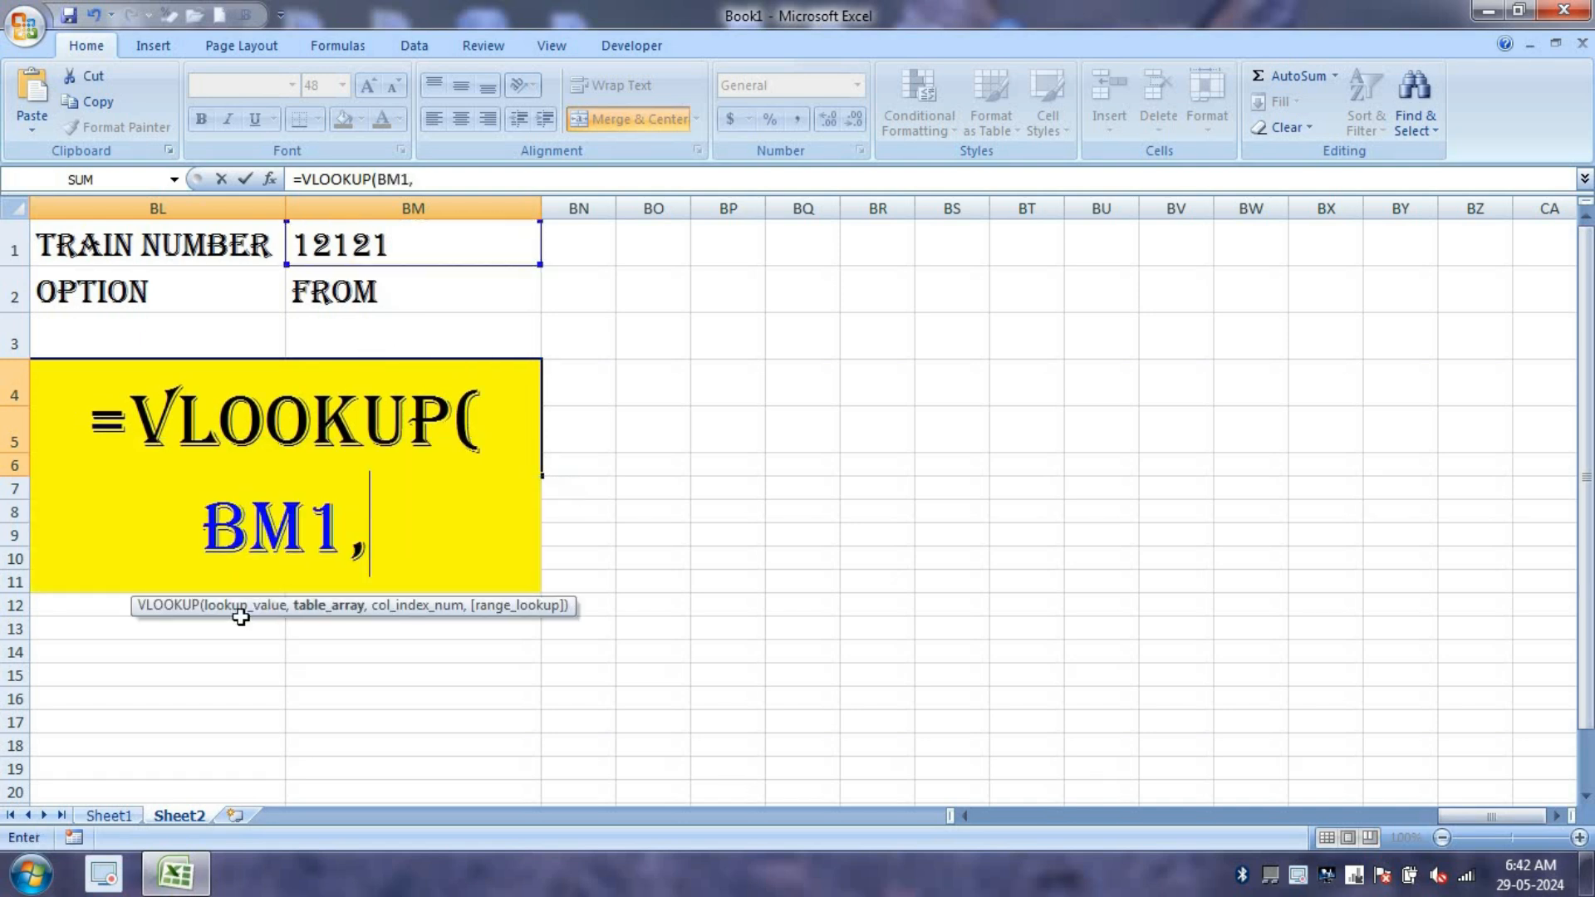
{"action": "left_click", "coordinate": [109, 815]}
{"action": "left_click_drag", "start_coordinate": [805, 765], "coordinate": [17, 243]}
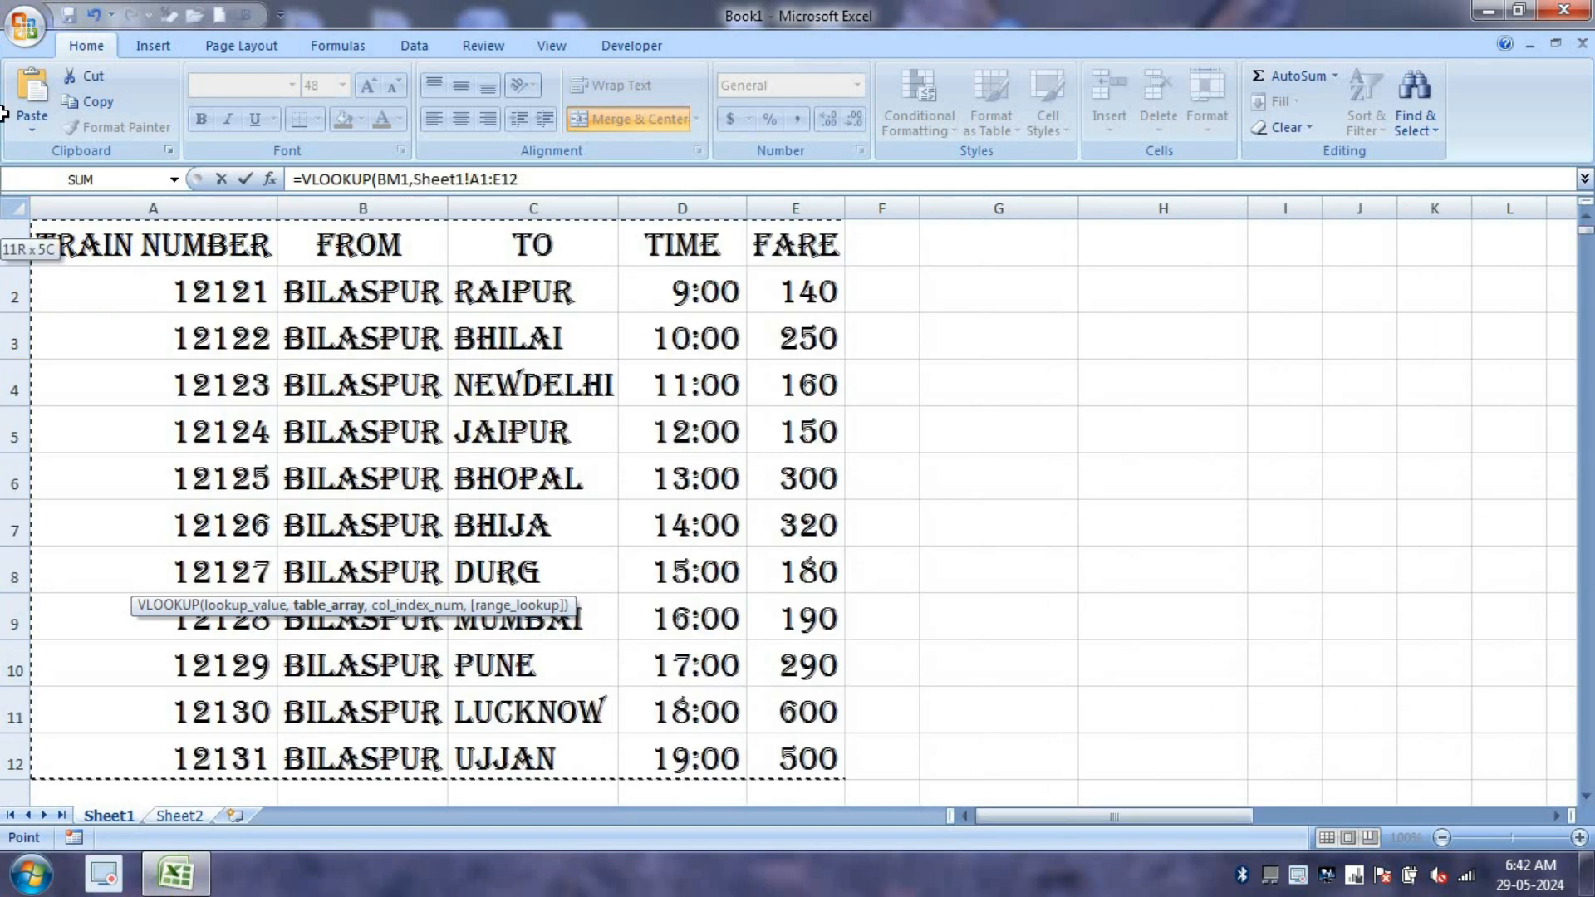
{"action": "type", "text": ","}
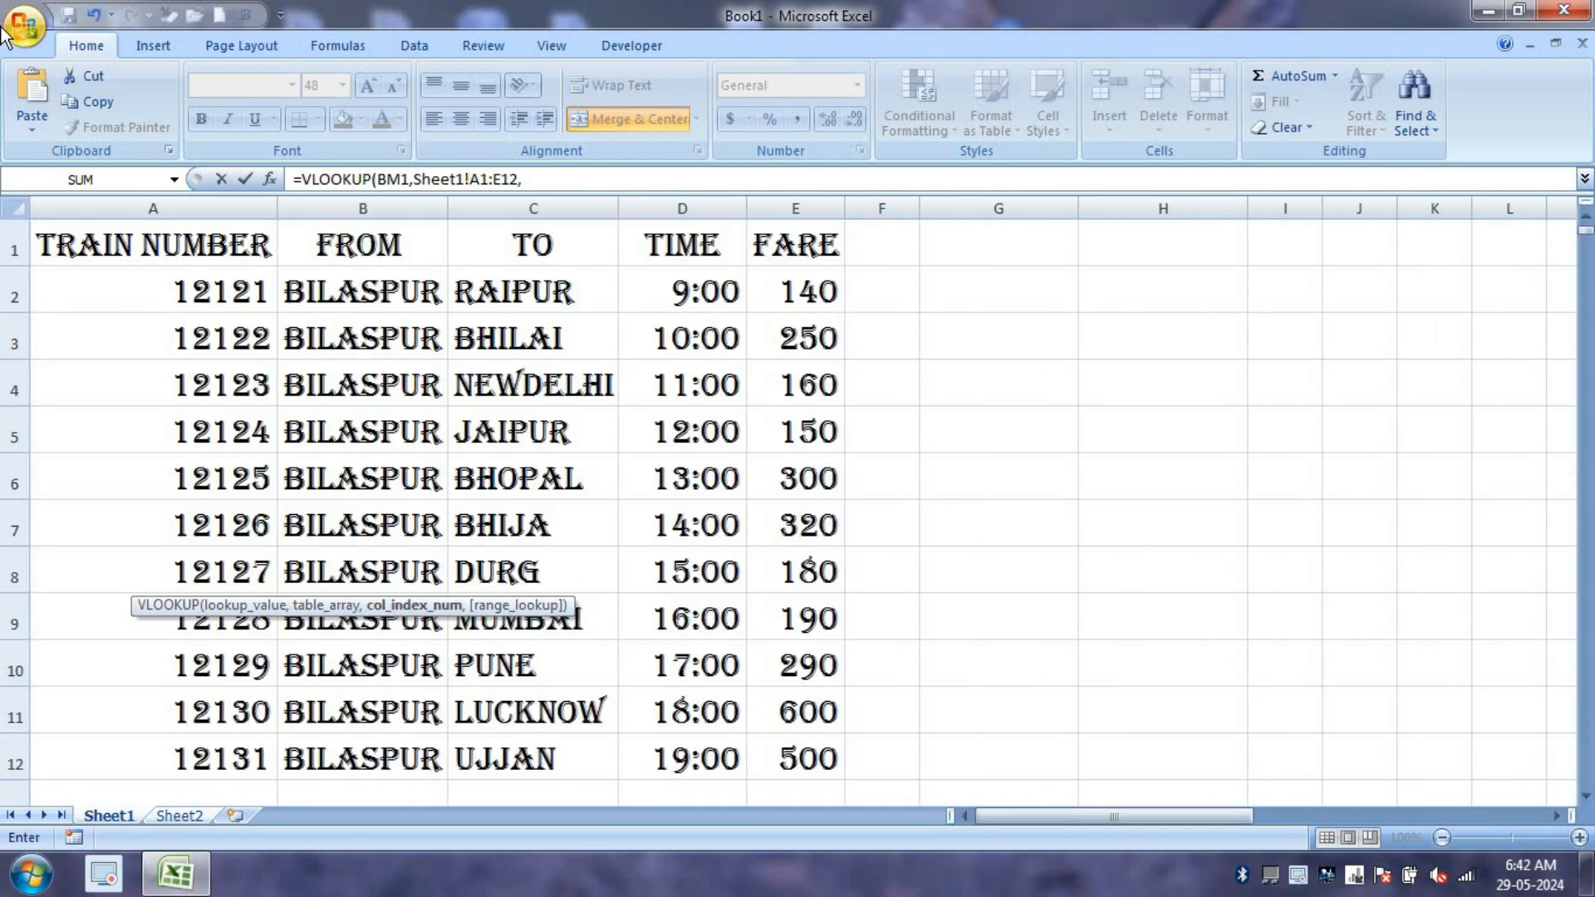
Add a MATCH of Sheet2!BM2 against the header row Sheet1!A1:E1 as the VLOOKUP's column index
{"action": "type", "text": "MATCH"}
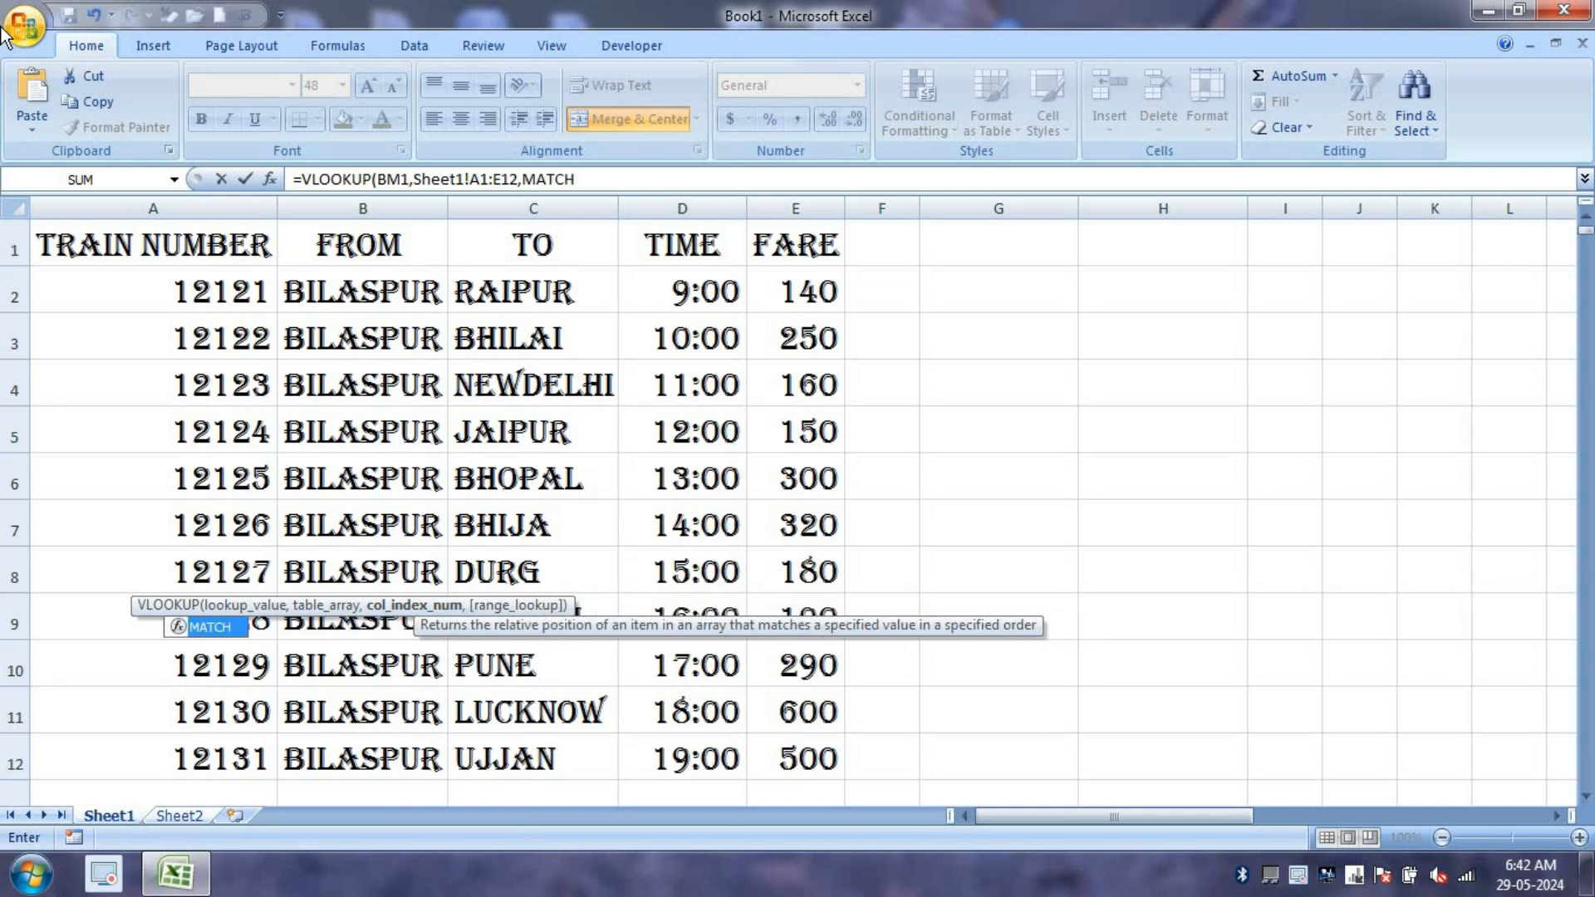
{"action": "type", "text": "("}
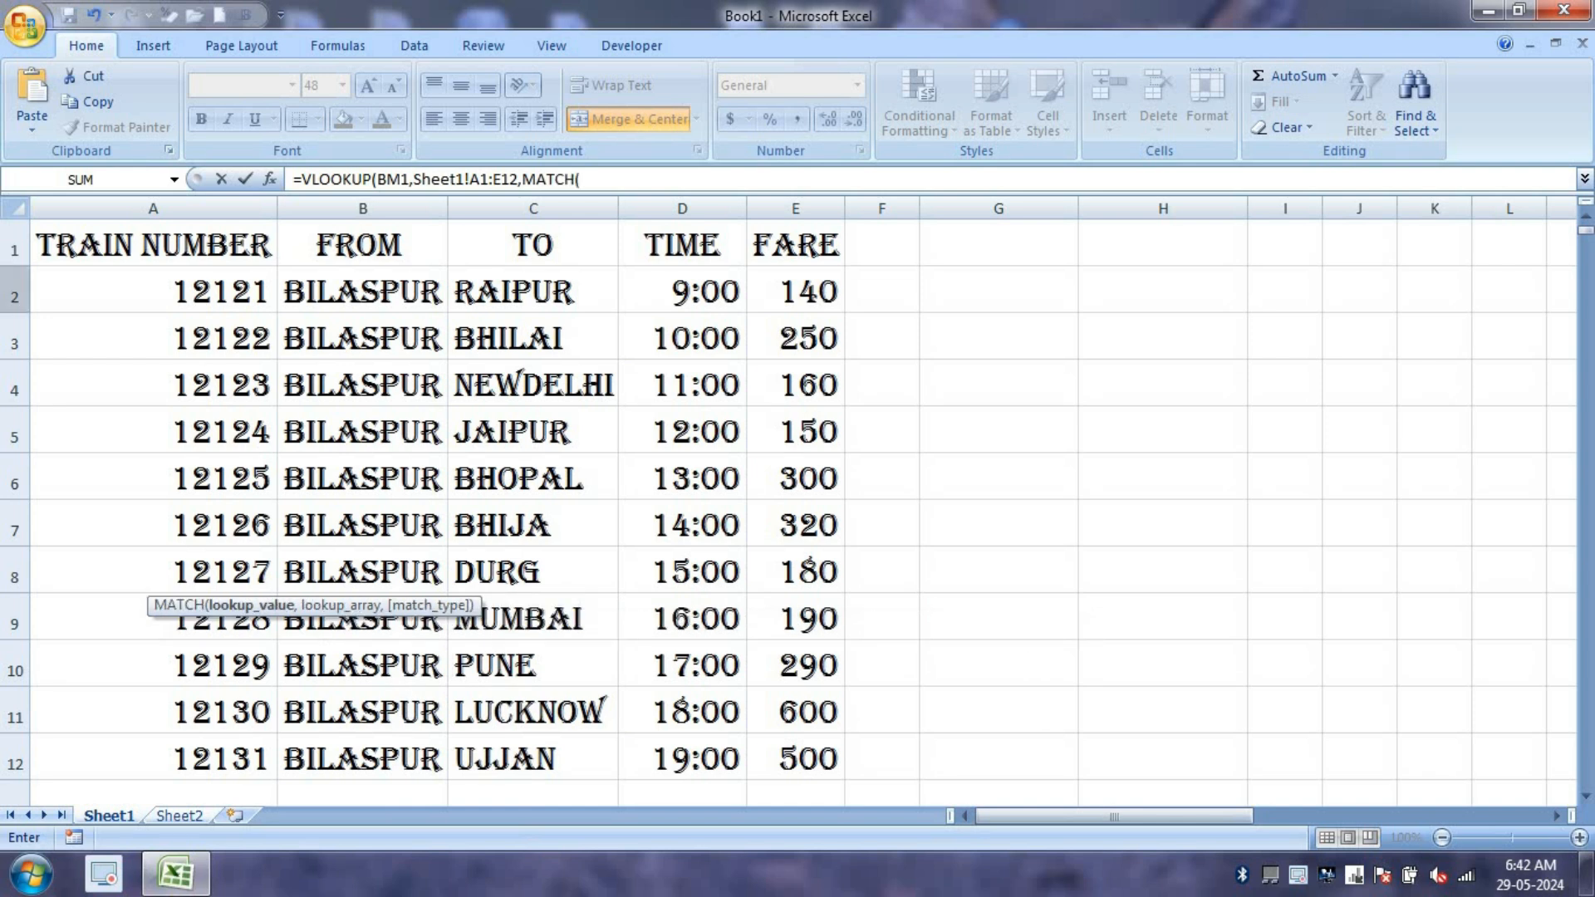
{"action": "left_click", "coordinate": [182, 816]}
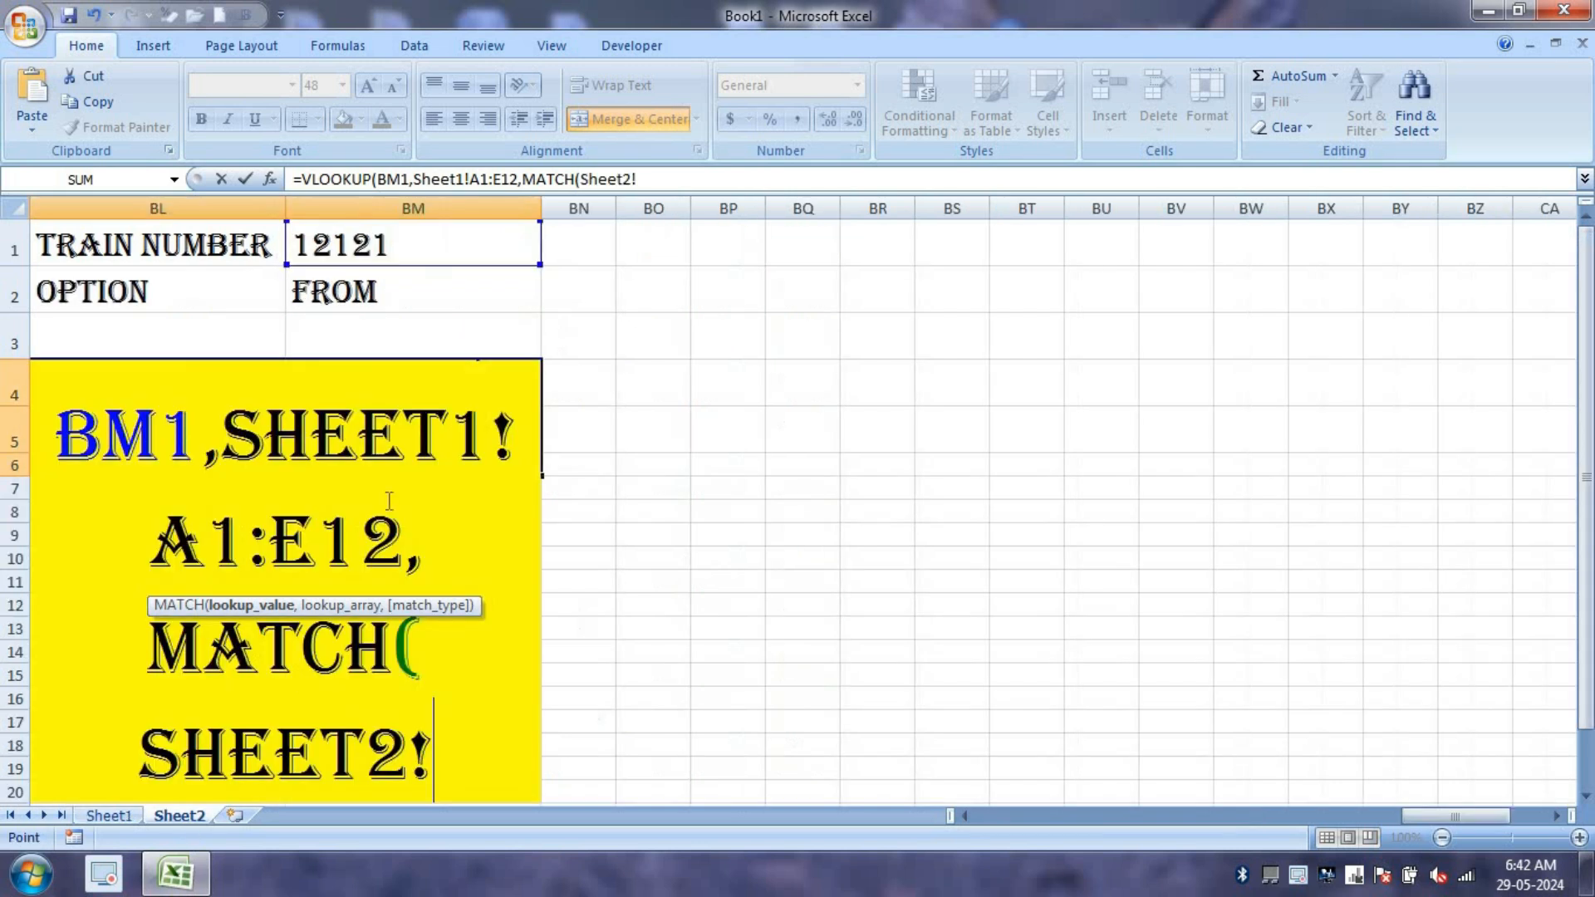
{"action": "left_click", "coordinate": [391, 293]}
{"action": "type", "text": ","}
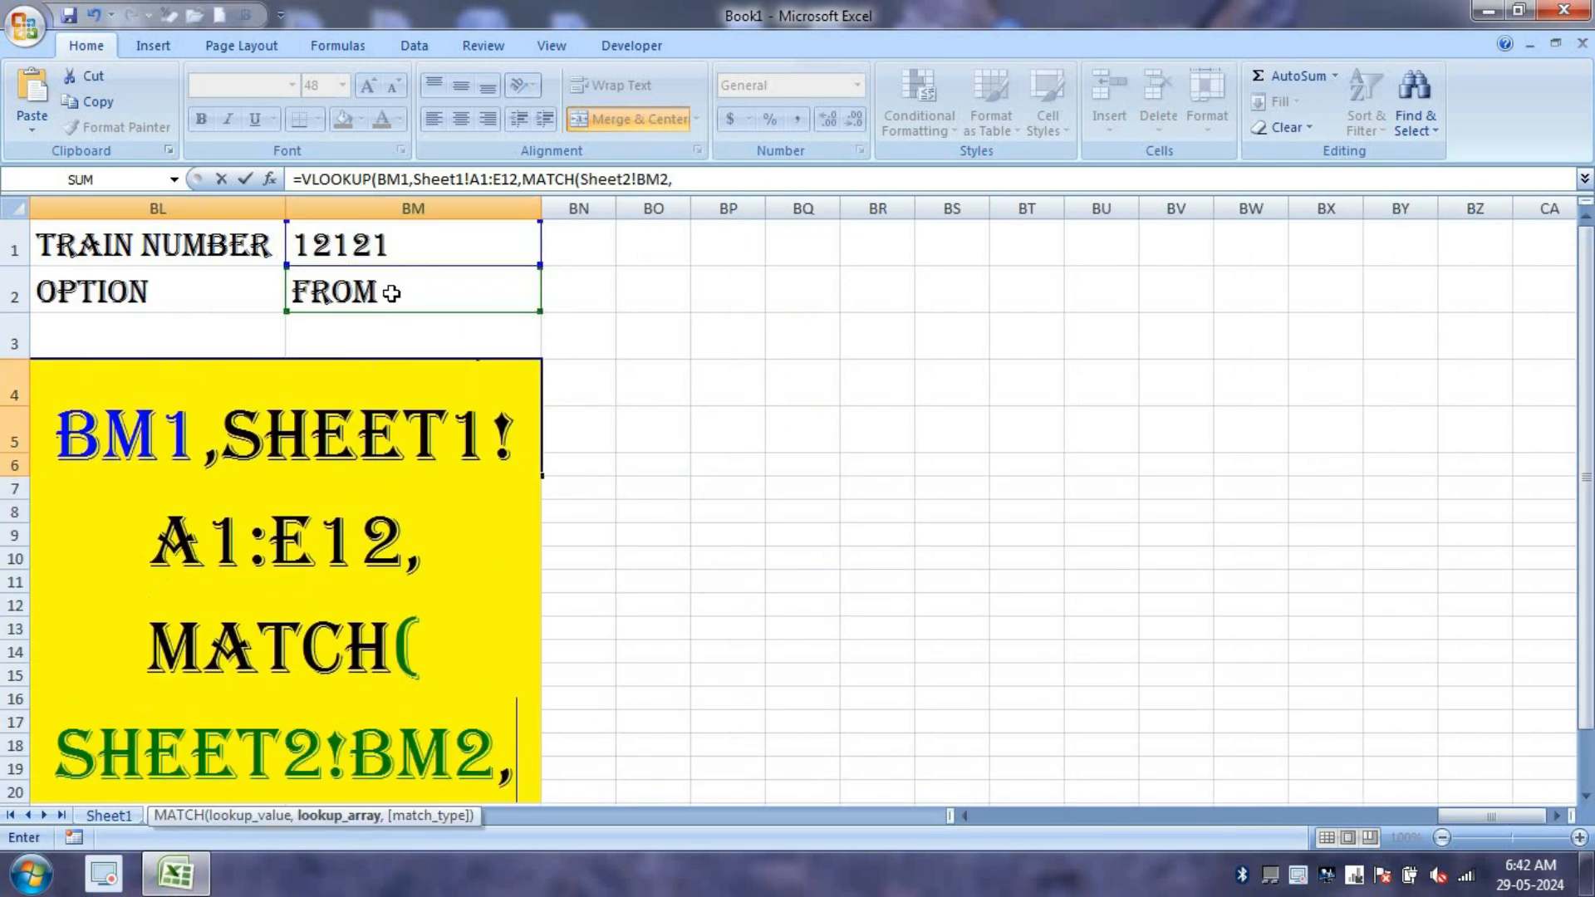
{"action": "left_click", "coordinate": [123, 815]}
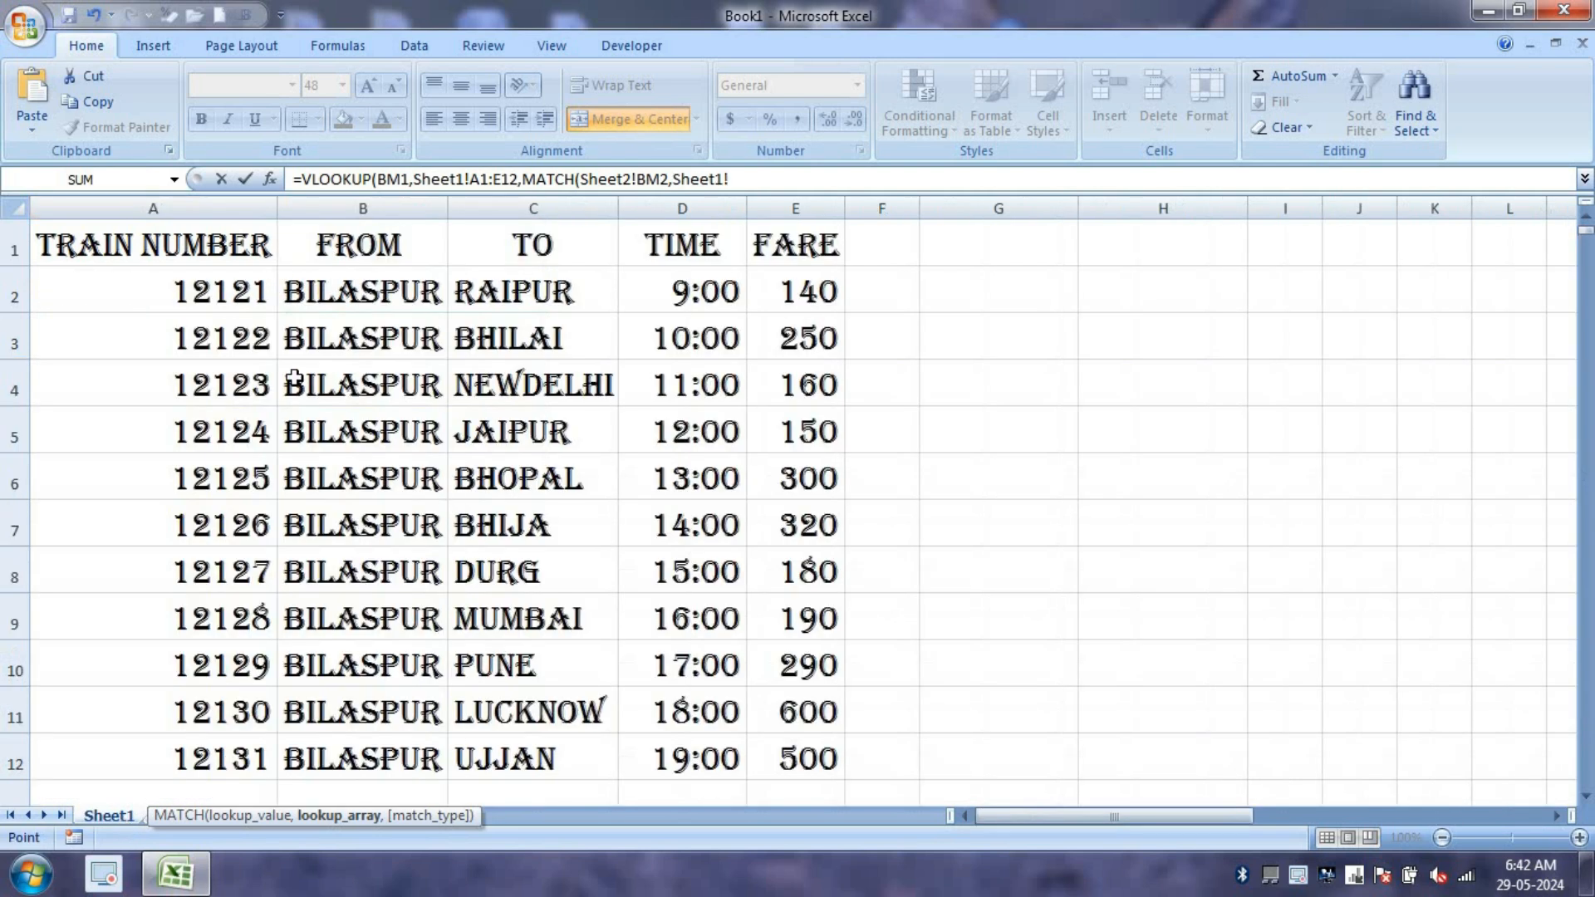
{"action": "left_click", "coordinate": [129, 244]}
{"action": "left_click_drag", "start_coordinate": [370, 257], "coordinate": [798, 249]}
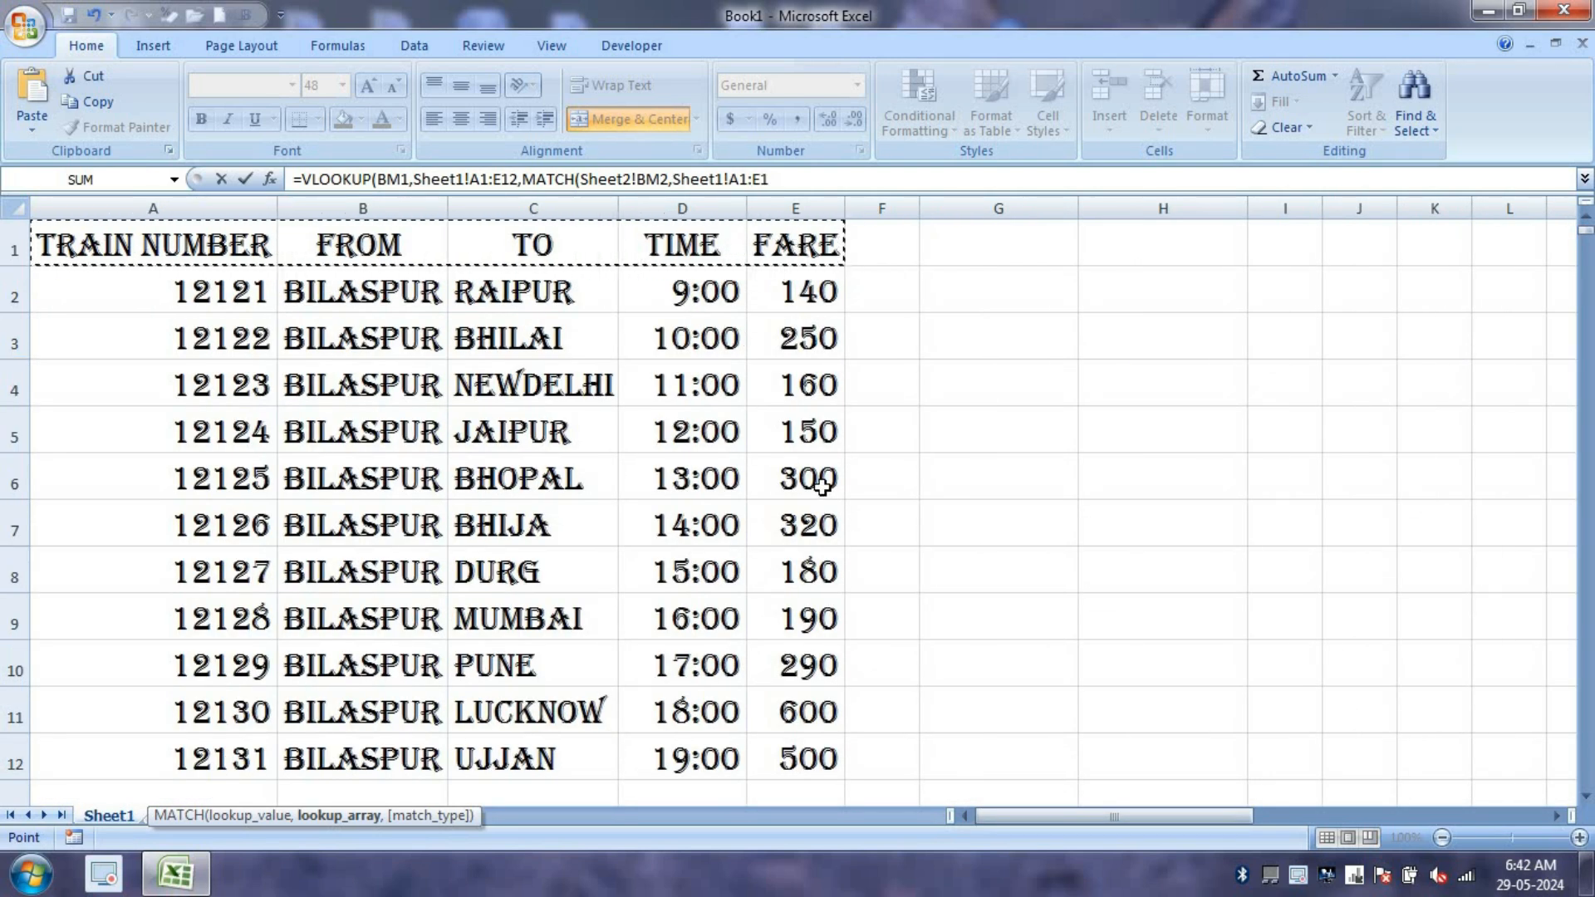
Finish the MATCH with match type 0 and the VLOOKUP with range lookup 0, and enter the formula
{"action": "type", "text": ",0"}
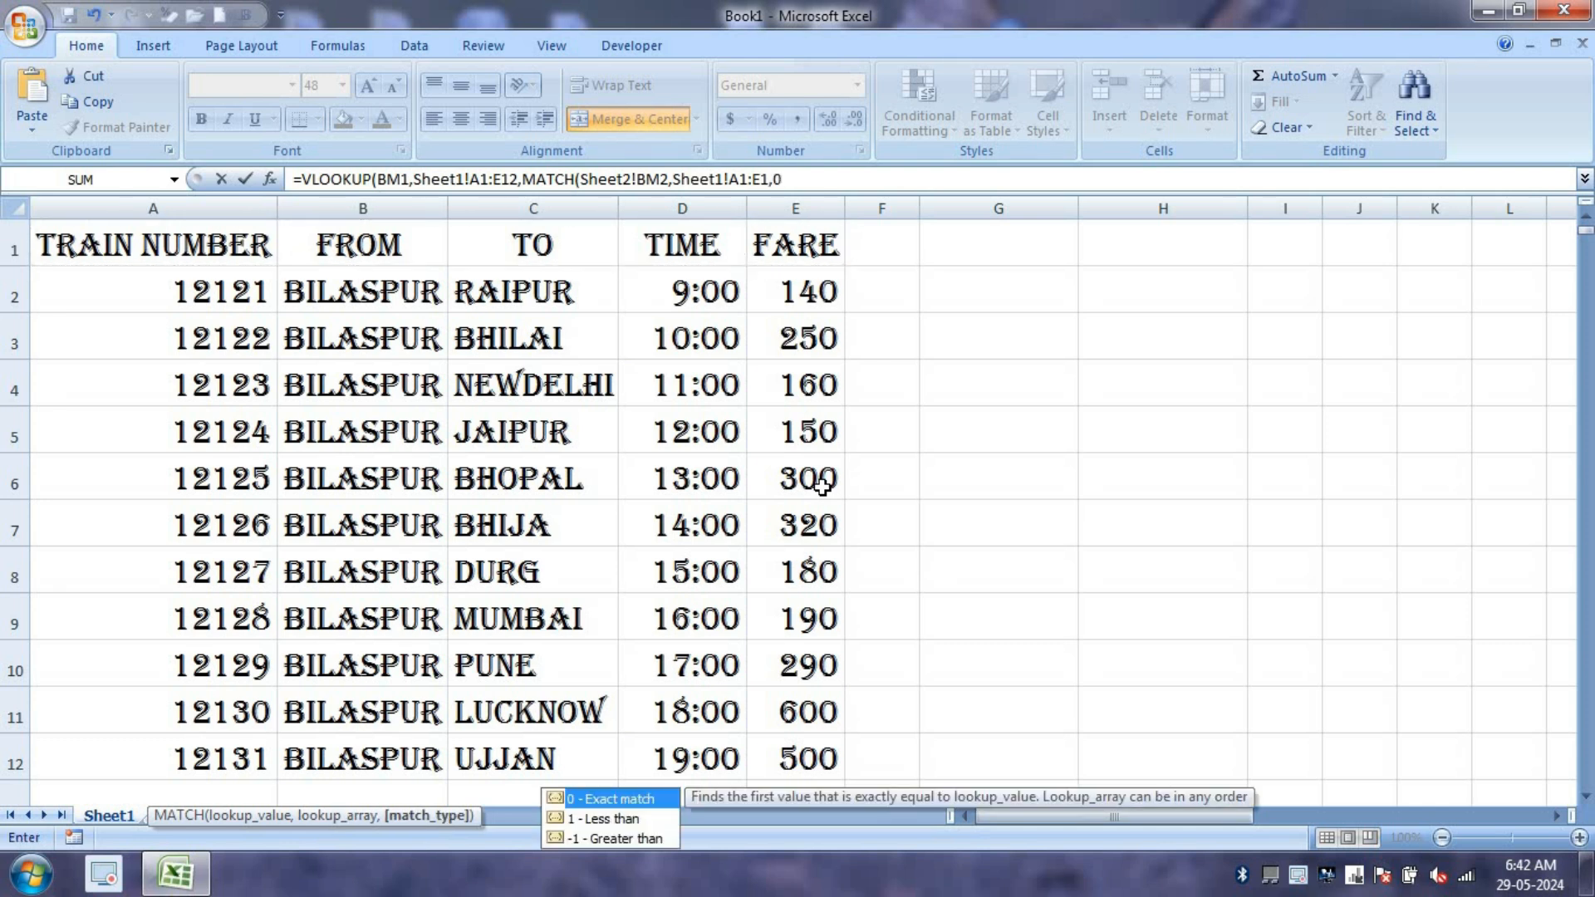
{"action": "type", "text": "),0"}
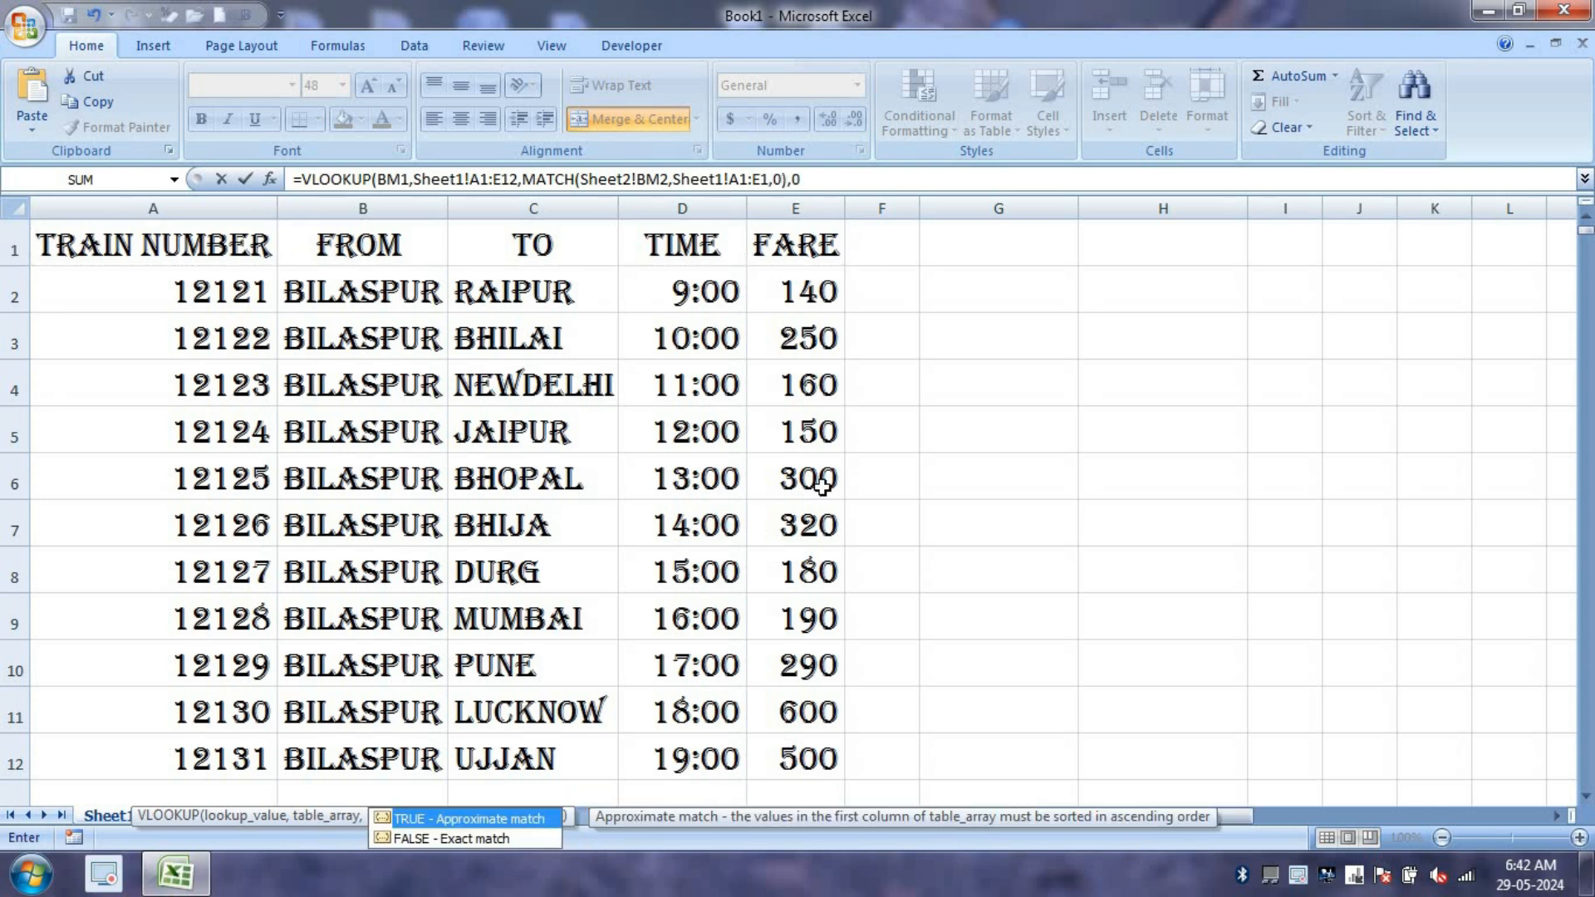
{"action": "type", "text": ")"}
{"action": "key", "text": "Return"}
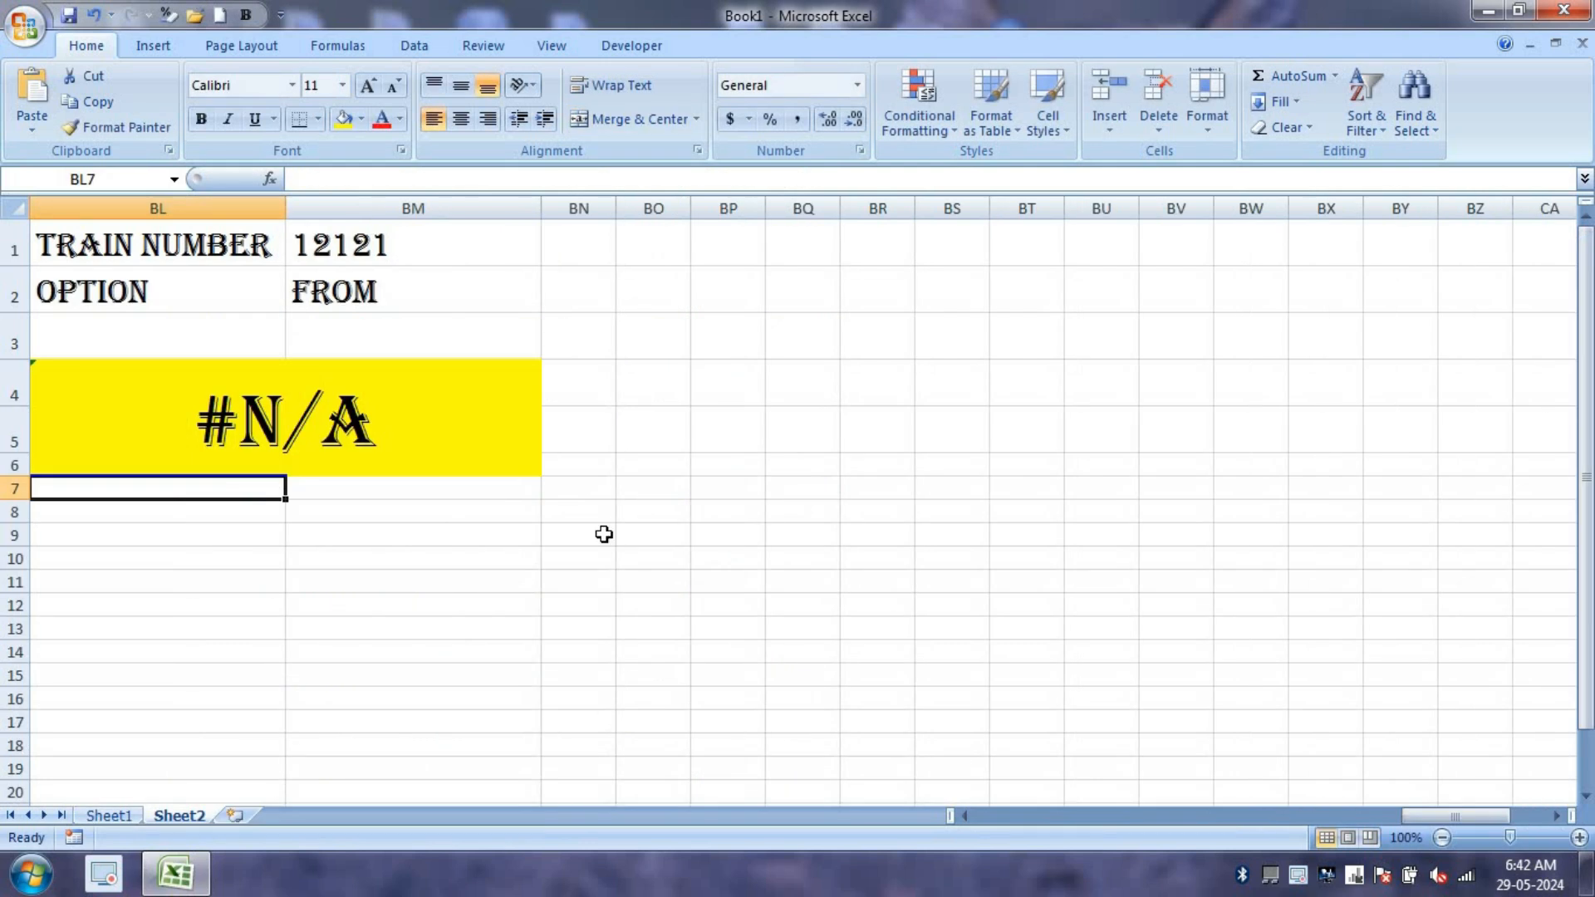
Retype the Sheet1 headers in B1, C1 and D1 as FROM, TO and TIME
{"action": "left_click", "coordinate": [420, 292]}
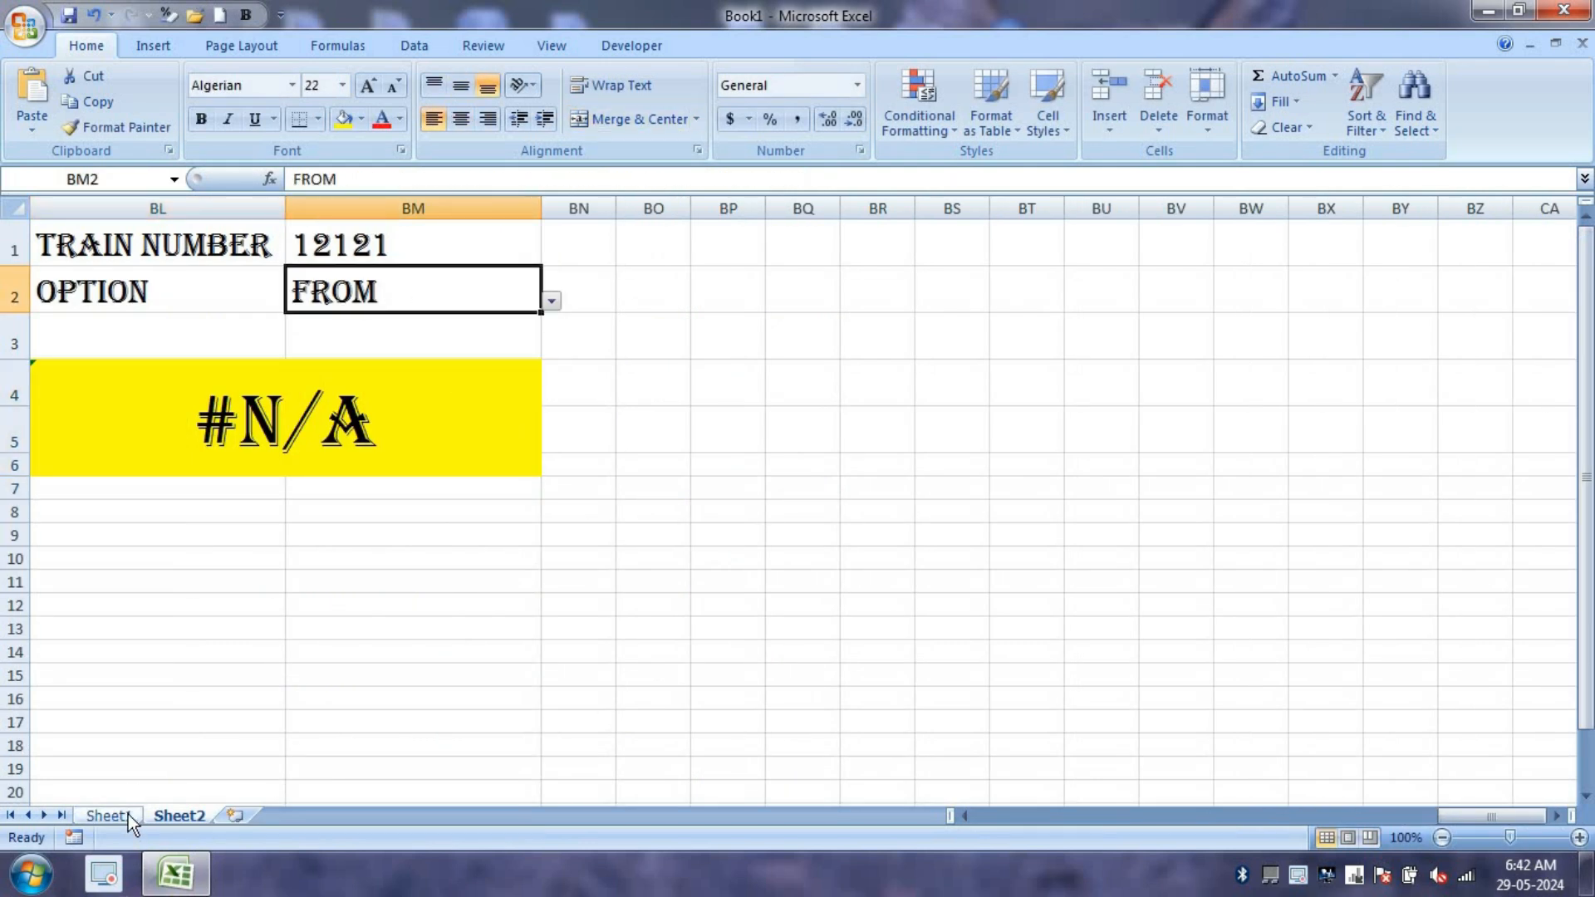
{"action": "left_click", "coordinate": [128, 815]}
{"action": "left_click", "coordinate": [381, 245]}
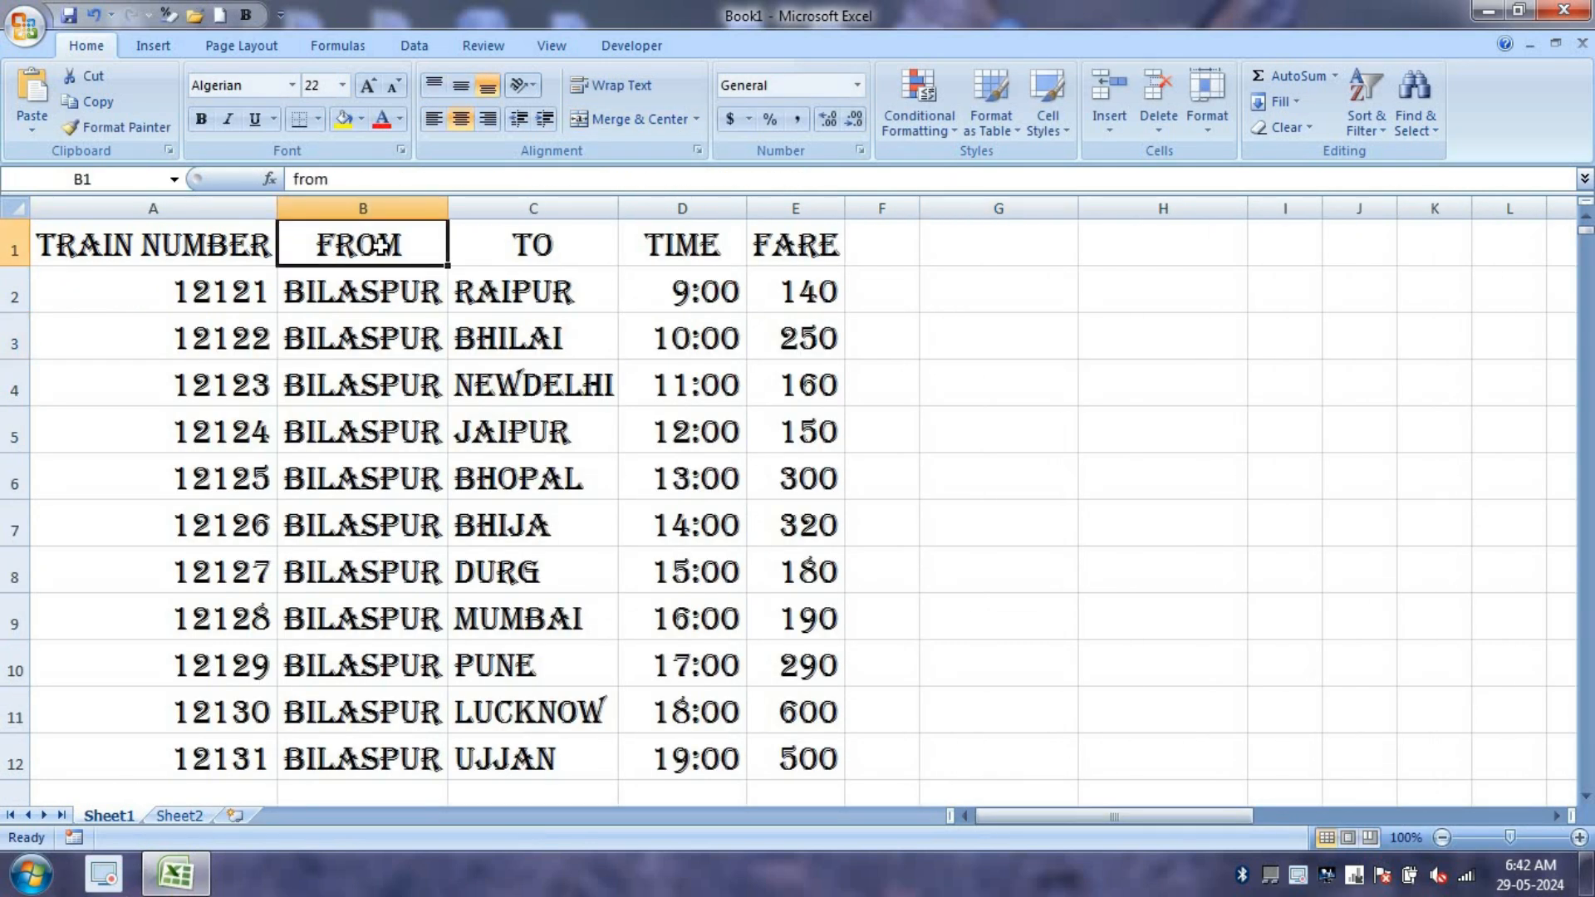
{"action": "type", "text": "FROM"}
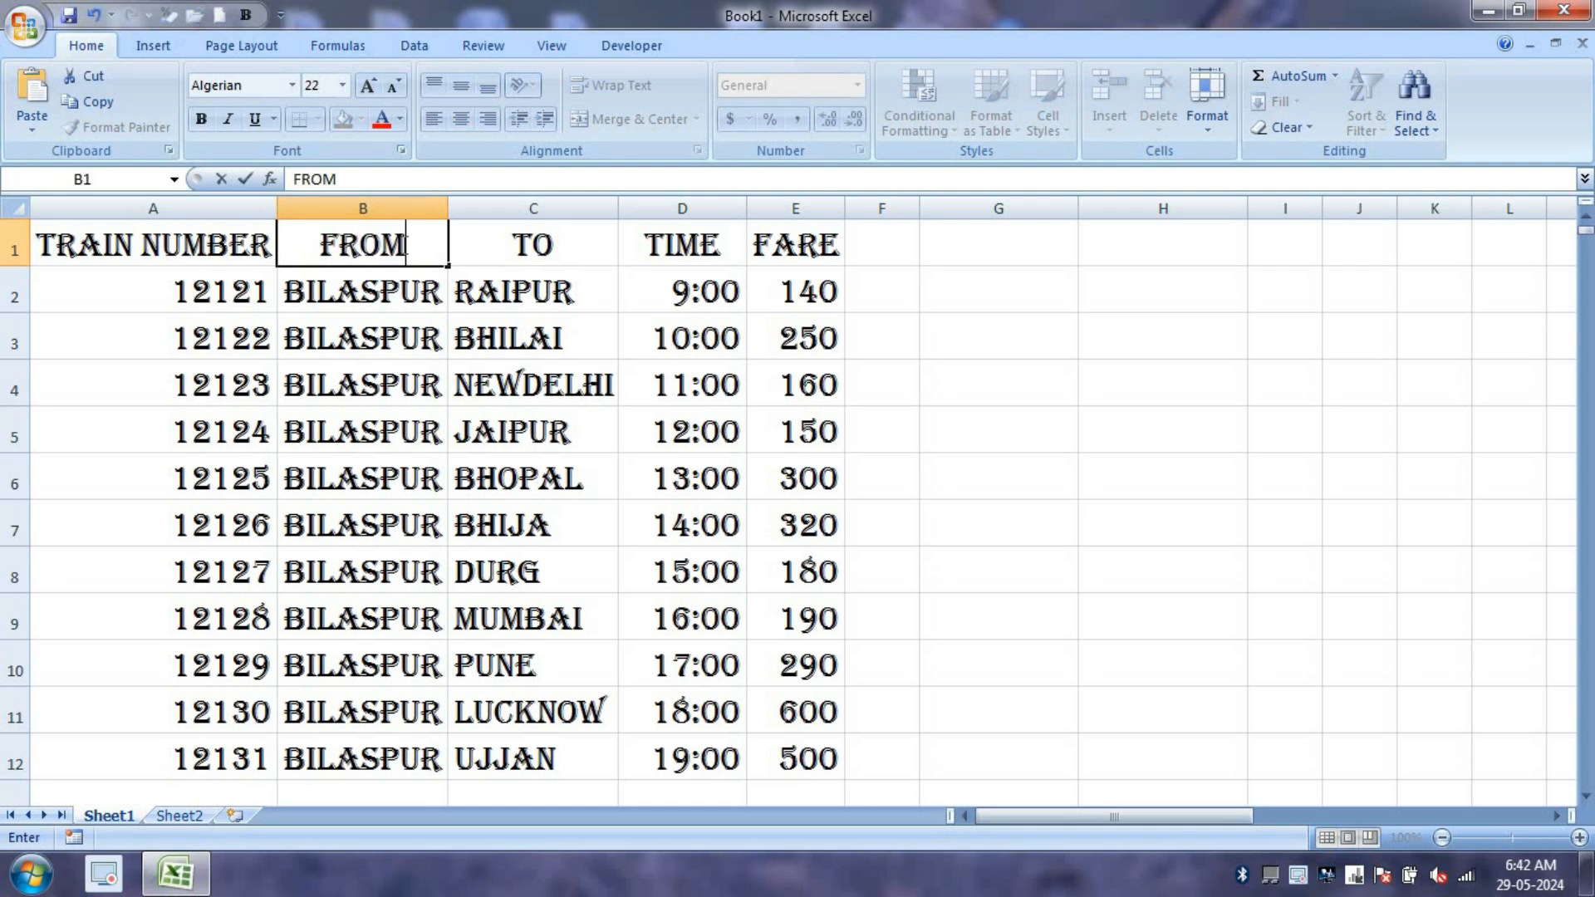
{"action": "key", "text": "Return"}
{"action": "left_click", "coordinate": [516, 244]}
{"action": "type", "text": "TO"}
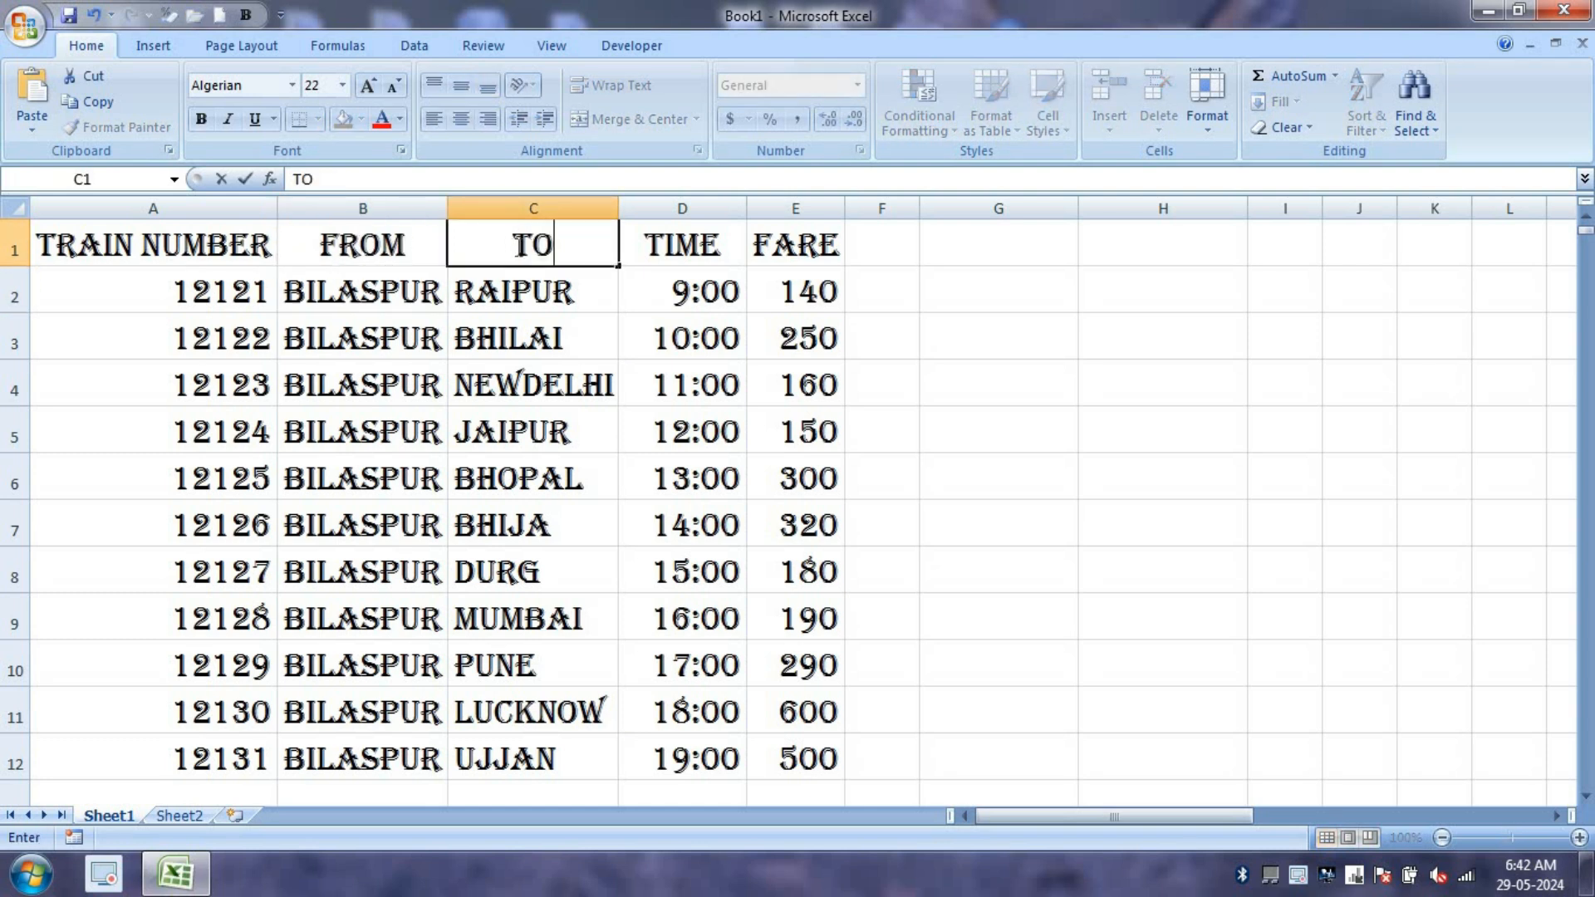
{"action": "key", "text": "Return"}
{"action": "left_click", "coordinate": [643, 239]}
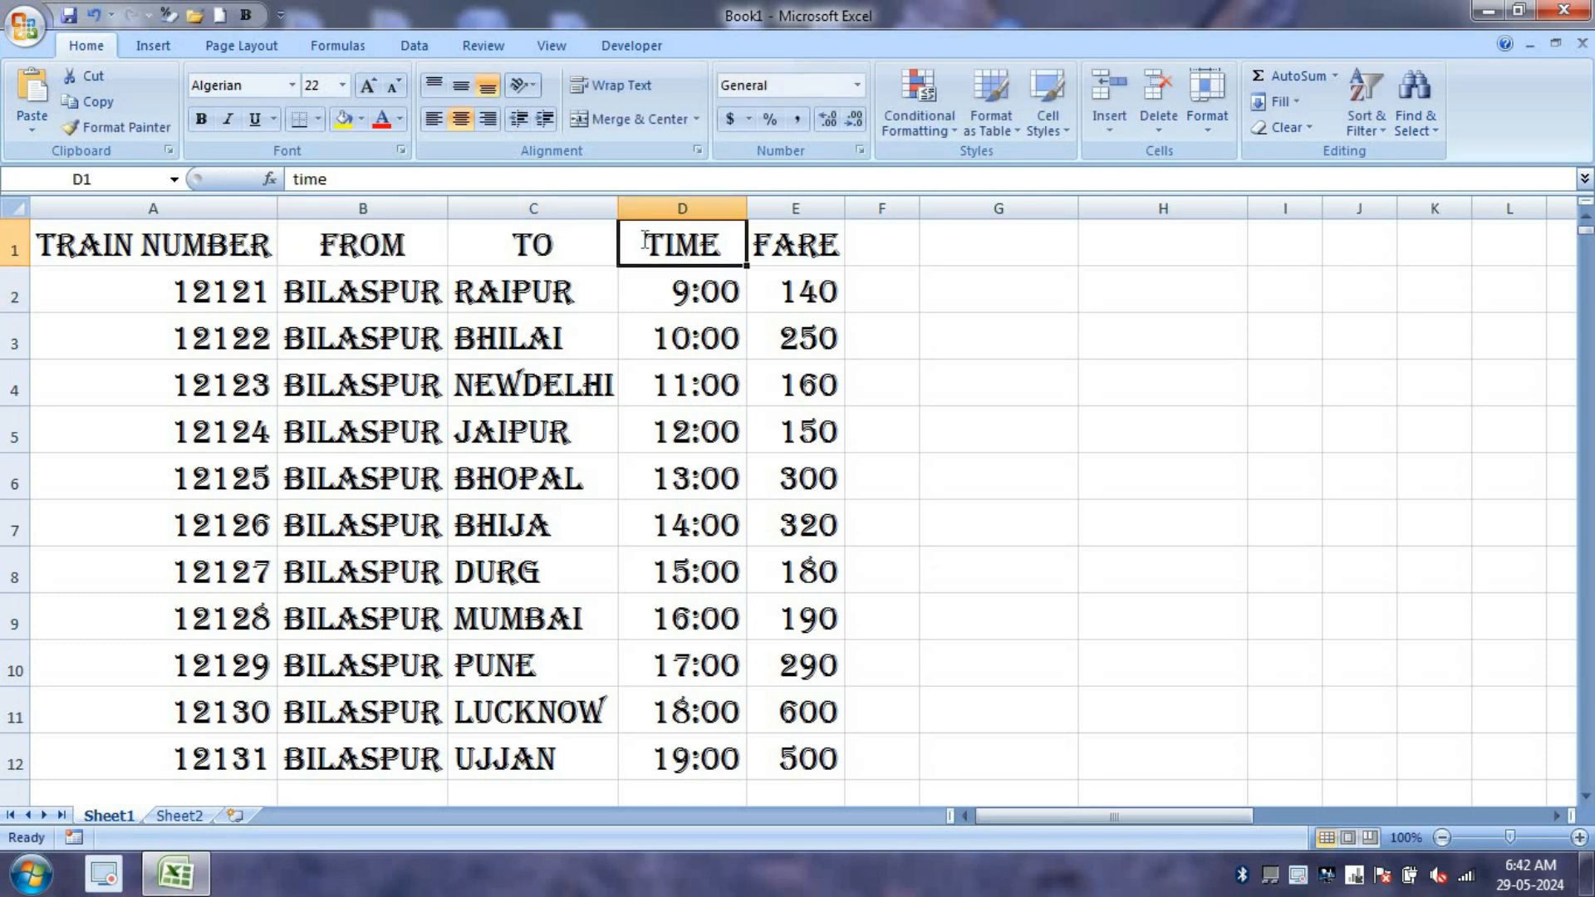
{"action": "type", "text": "TIME"}
{"action": "key", "text": "Return"}
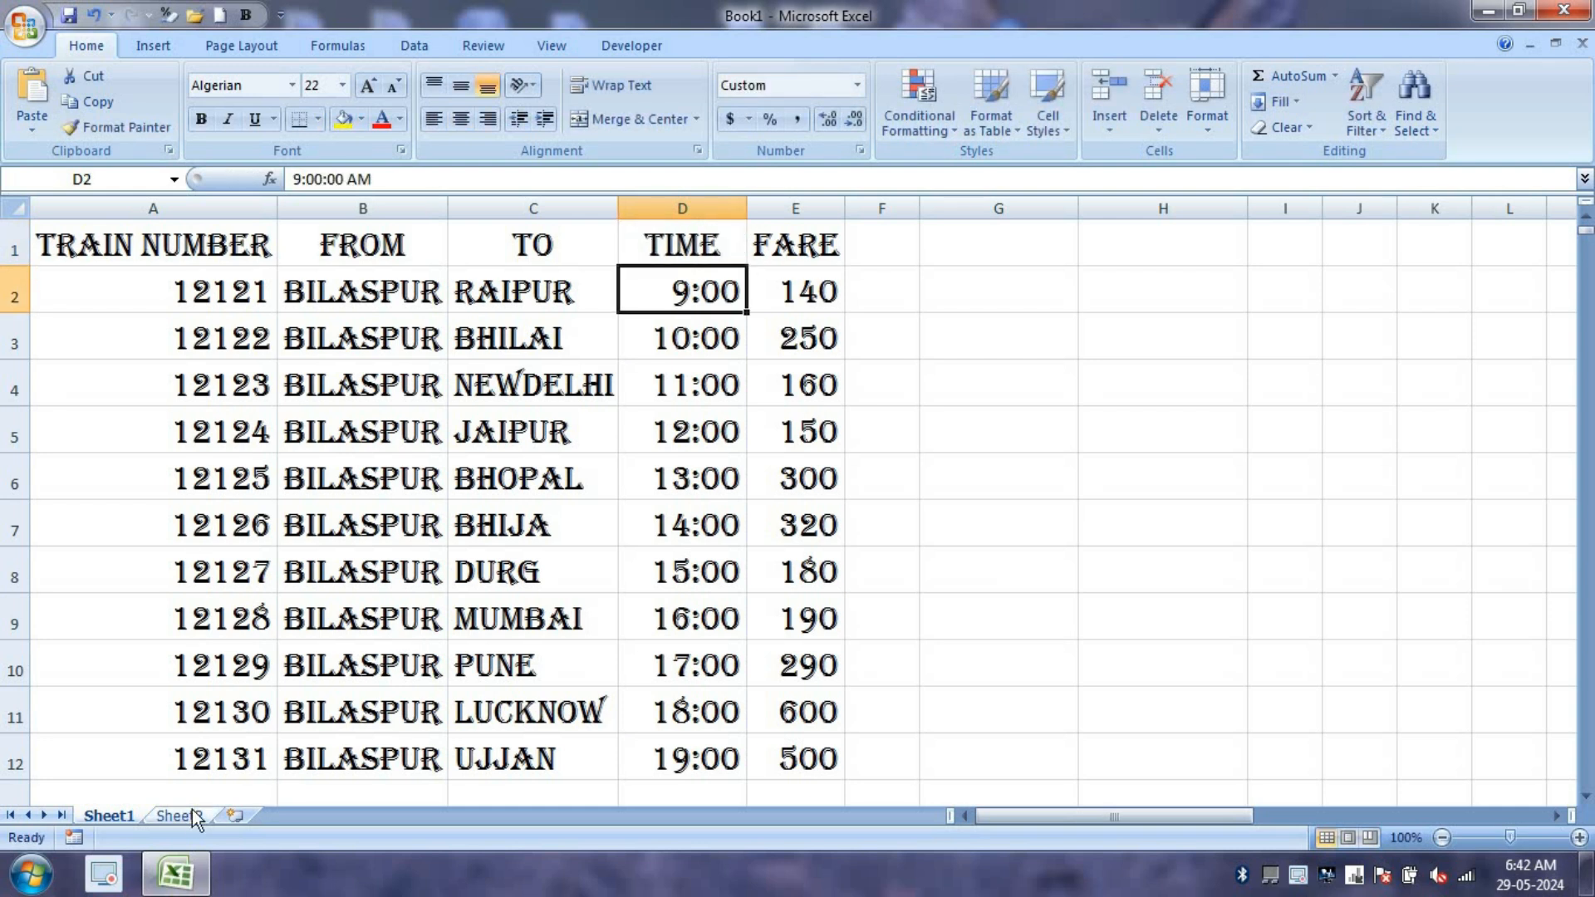
Test the lookup on Sheet2 by choosing TO and TIME as the option in BM2, checking the result cell
{"action": "left_click", "coordinate": [179, 816]}
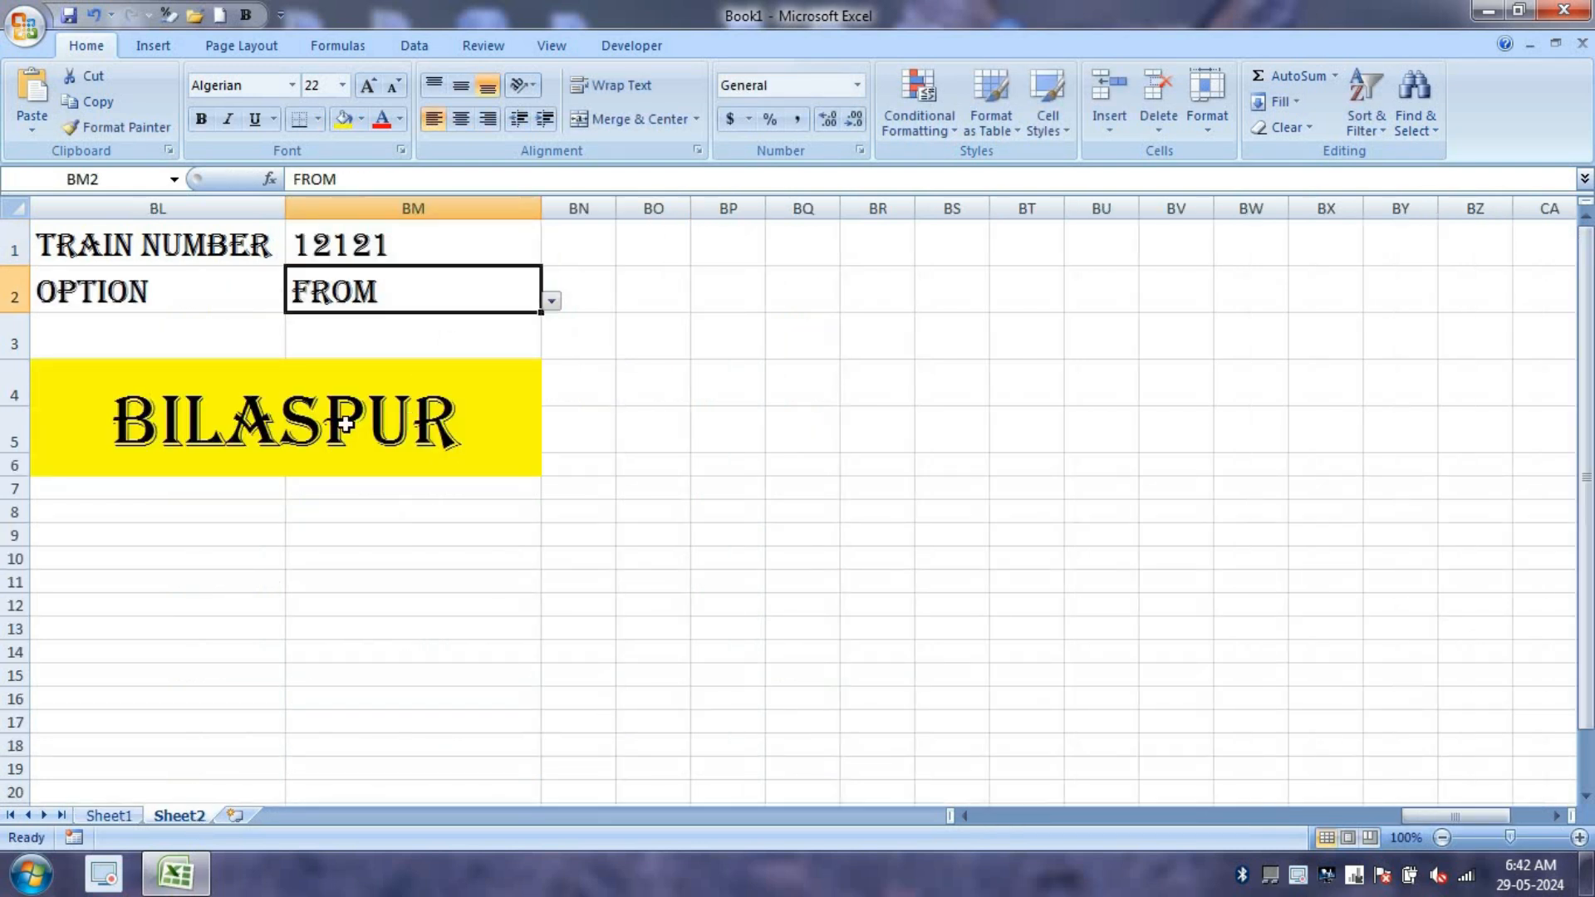
{"action": "left_click", "coordinate": [257, 411]}
{"action": "left_click", "coordinate": [498, 296]}
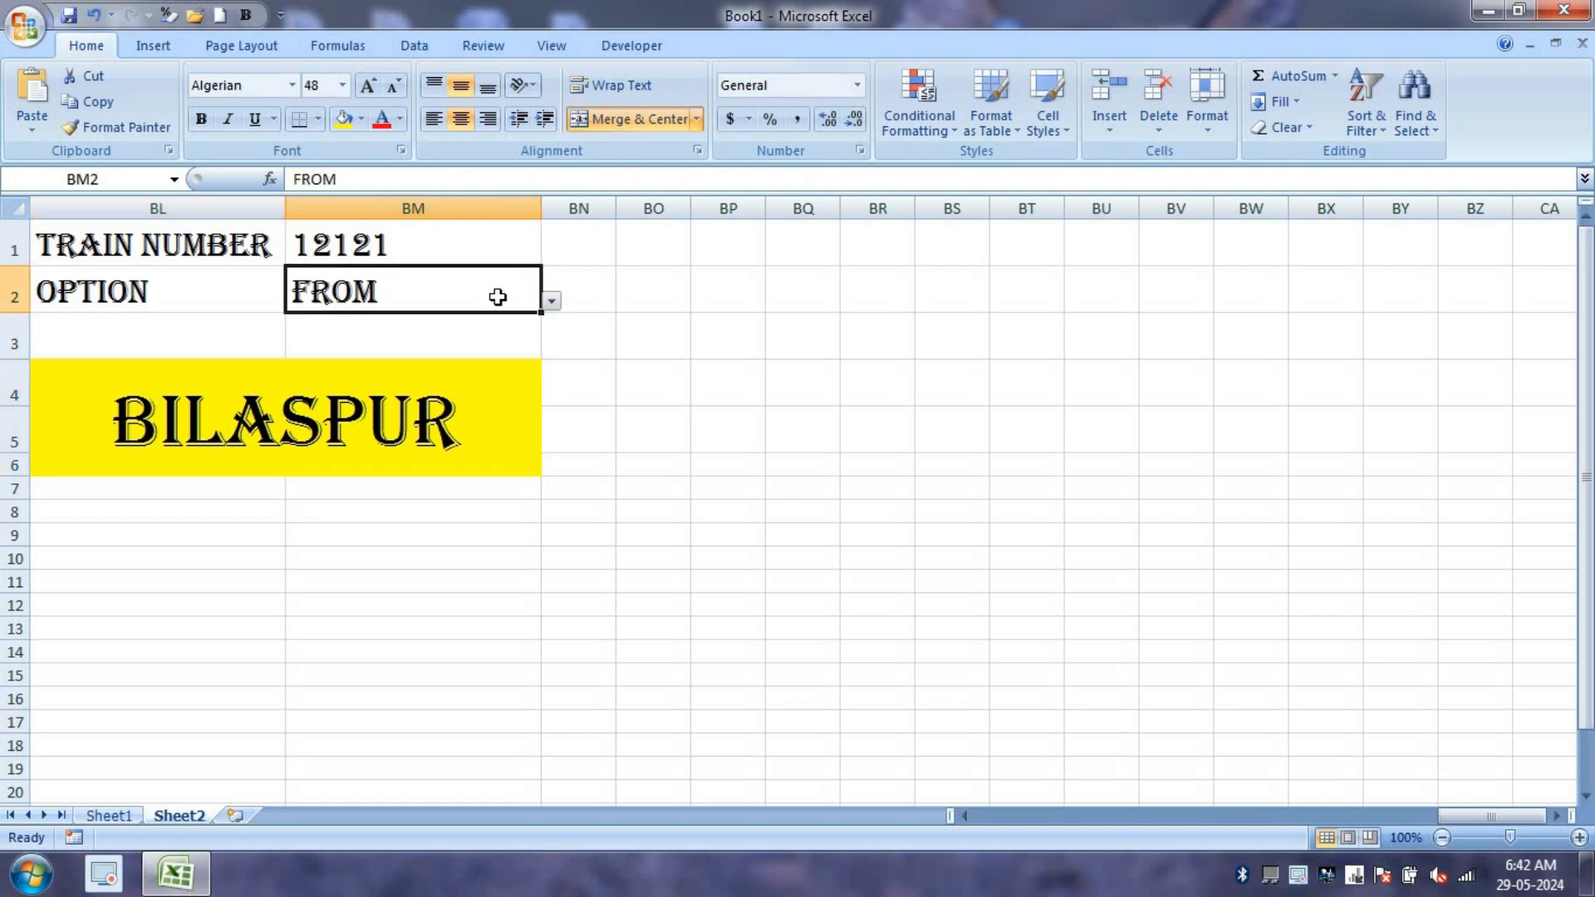
{"action": "left_click", "coordinate": [552, 304]}
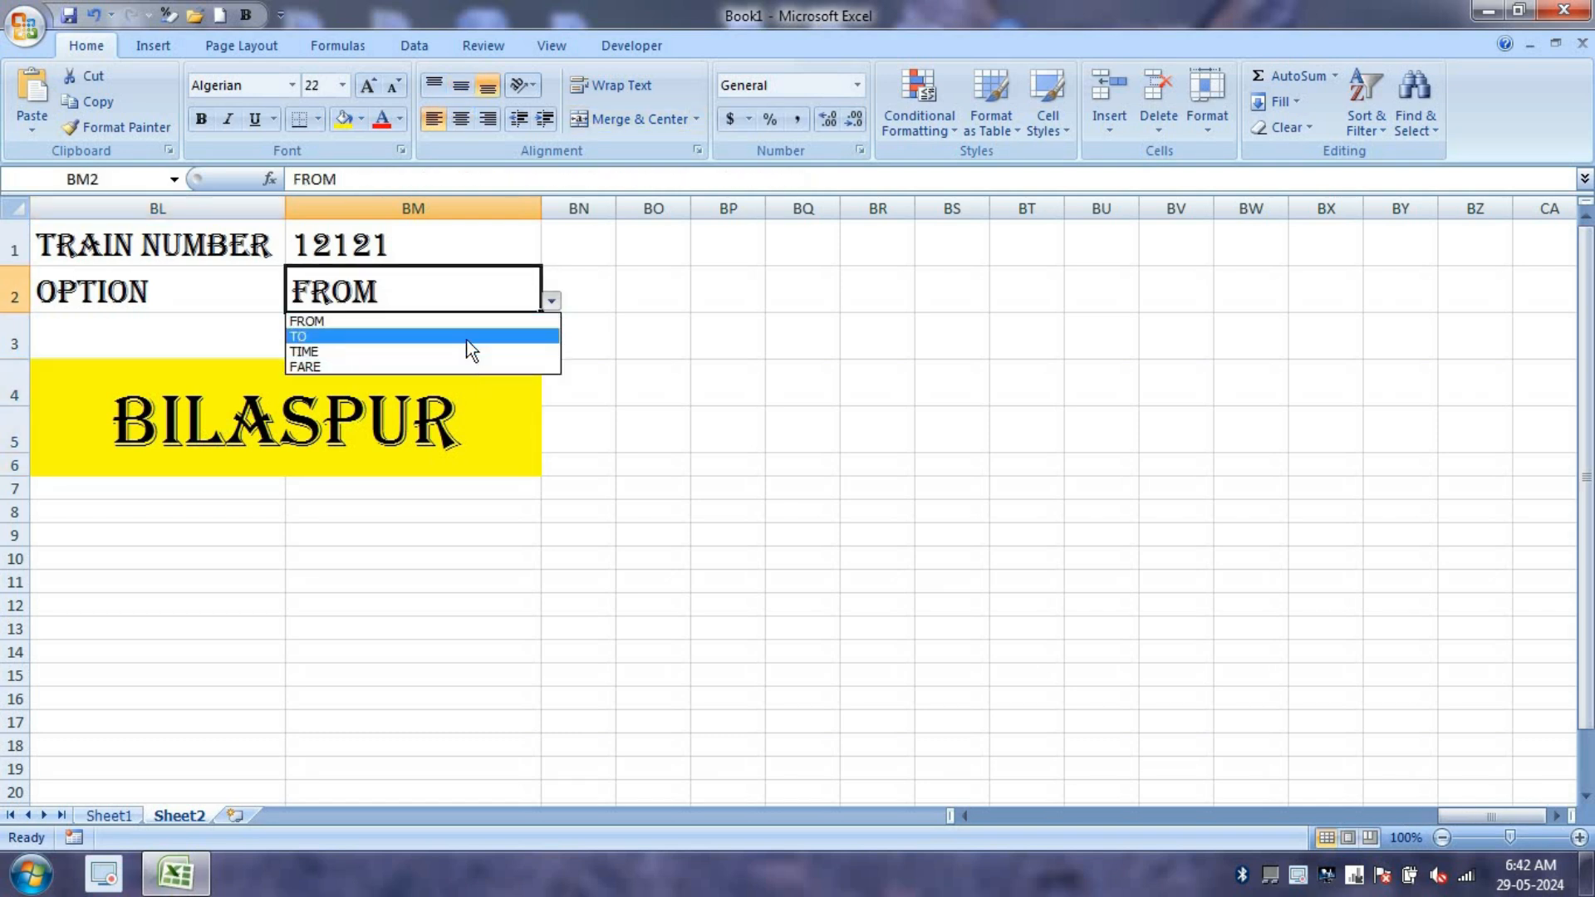
{"action": "left_click", "coordinate": [471, 337]}
{"action": "left_click", "coordinate": [552, 304]}
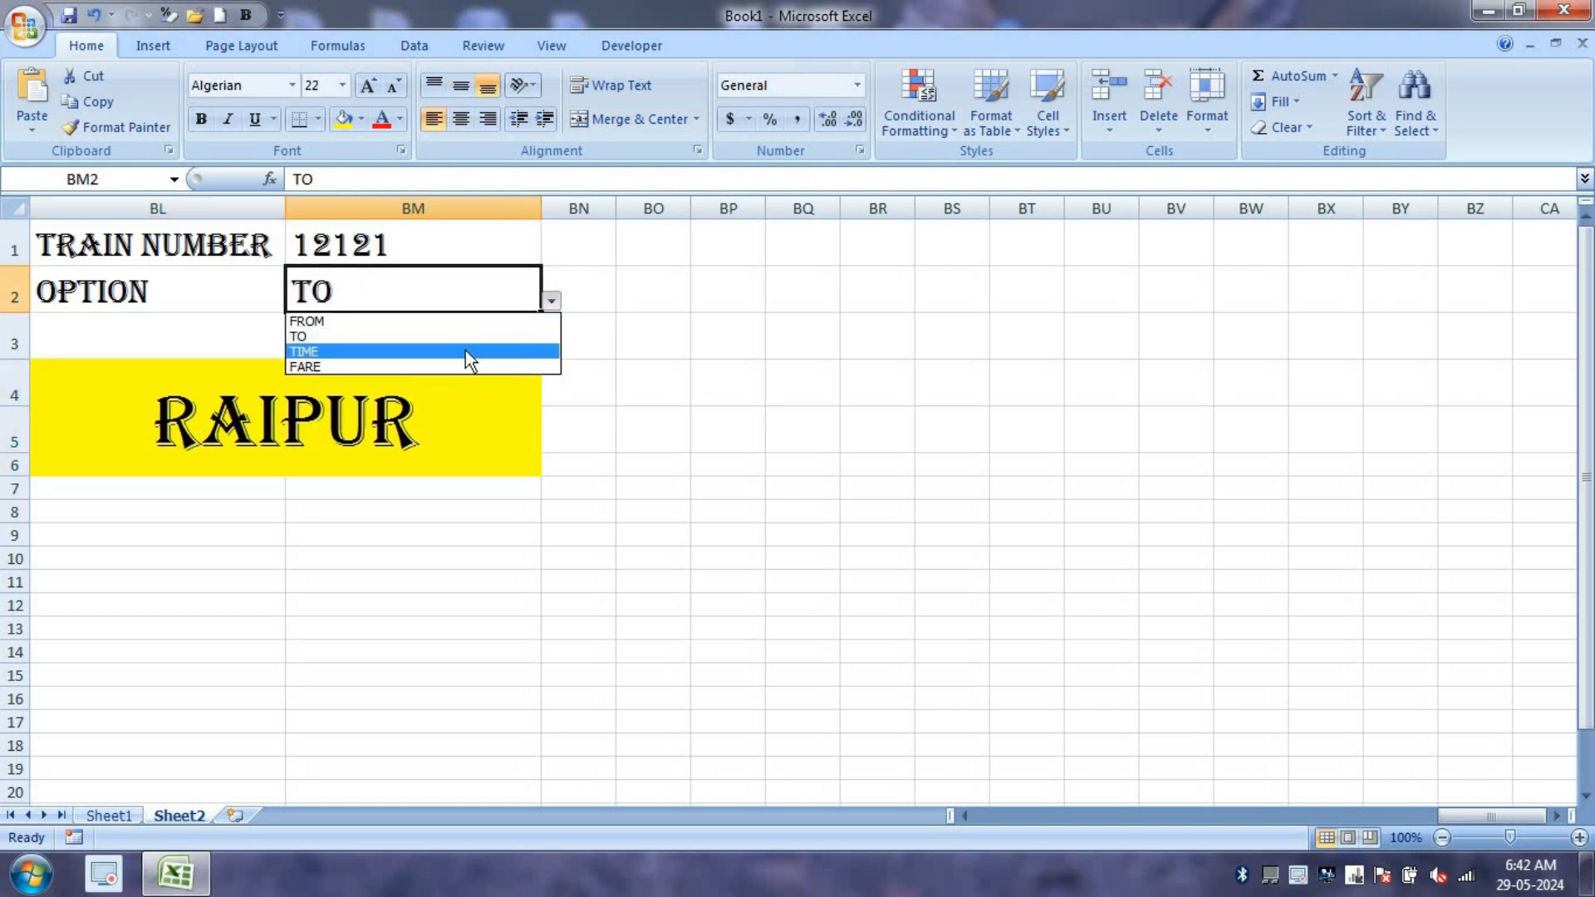
{"action": "left_click", "coordinate": [465, 353]}
{"action": "left_click", "coordinate": [460, 395]}
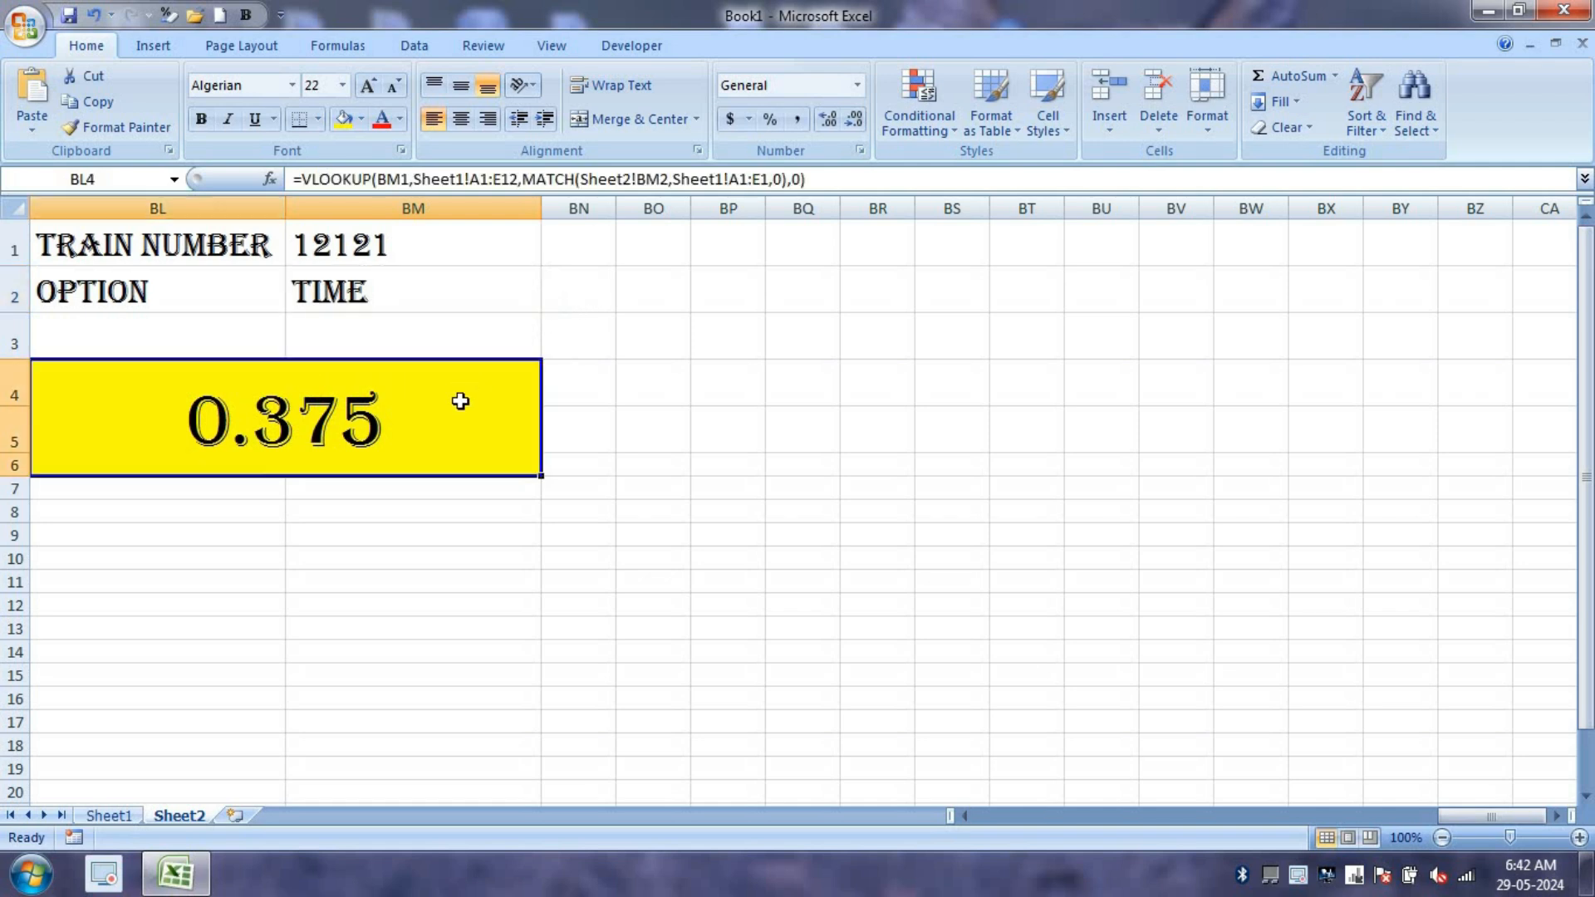
Copy the fares E2:E12 on Sheet1 over the TIME values starting at D2
{"action": "left_click", "coordinate": [109, 816]}
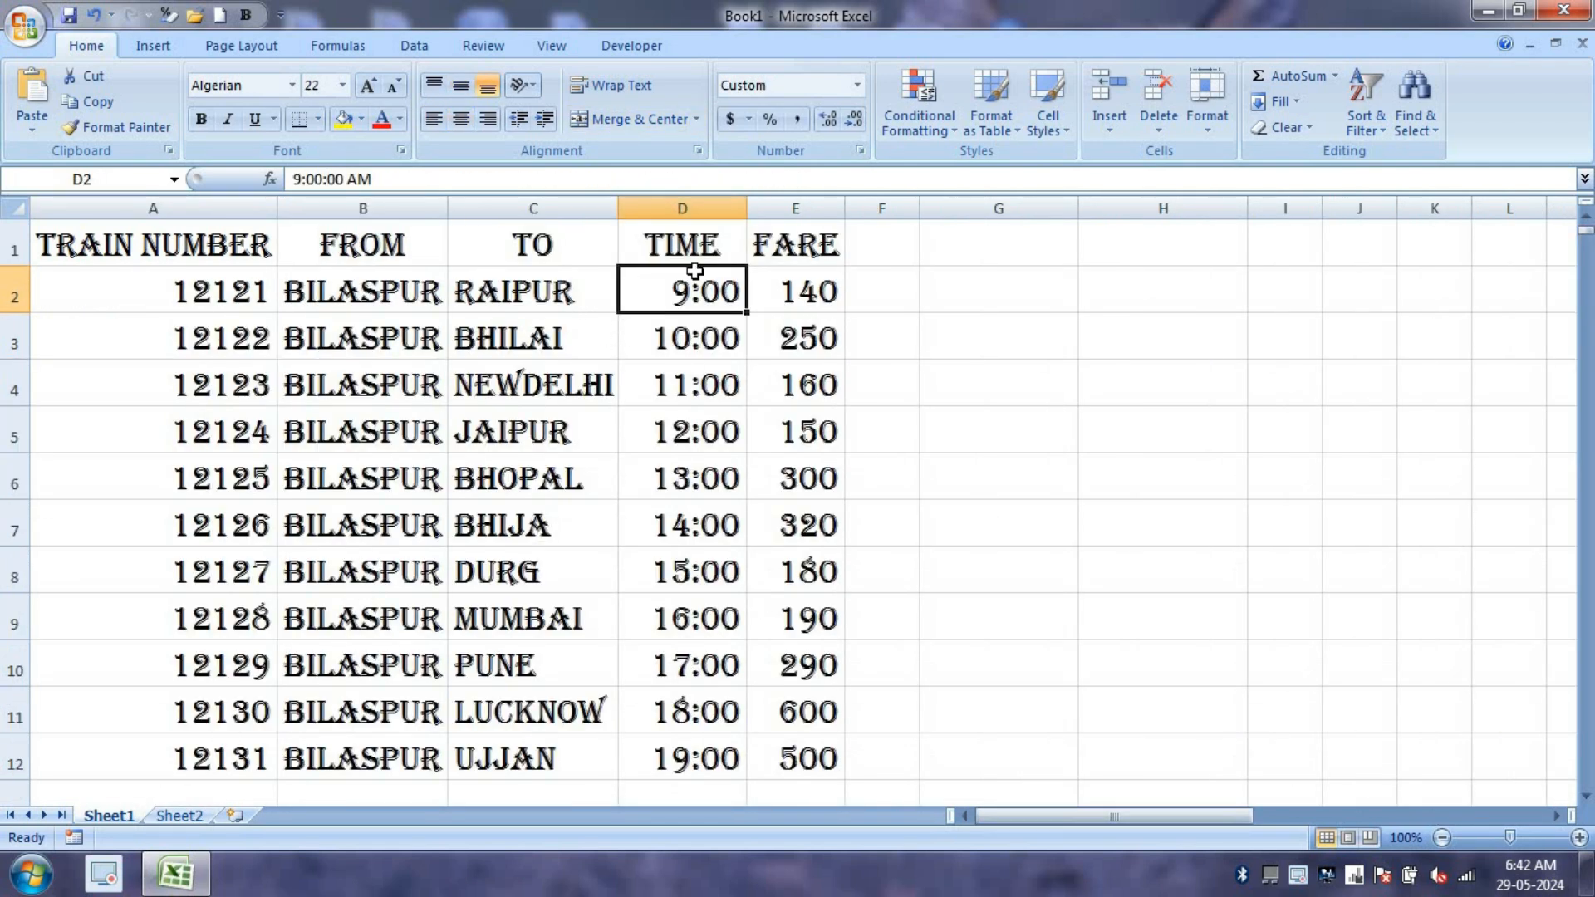
{"action": "left_click_drag", "start_coordinate": [801, 291], "coordinate": [795, 740]}
{"action": "key", "text": "ctrl+c"}
{"action": "left_click", "coordinate": [667, 282]}
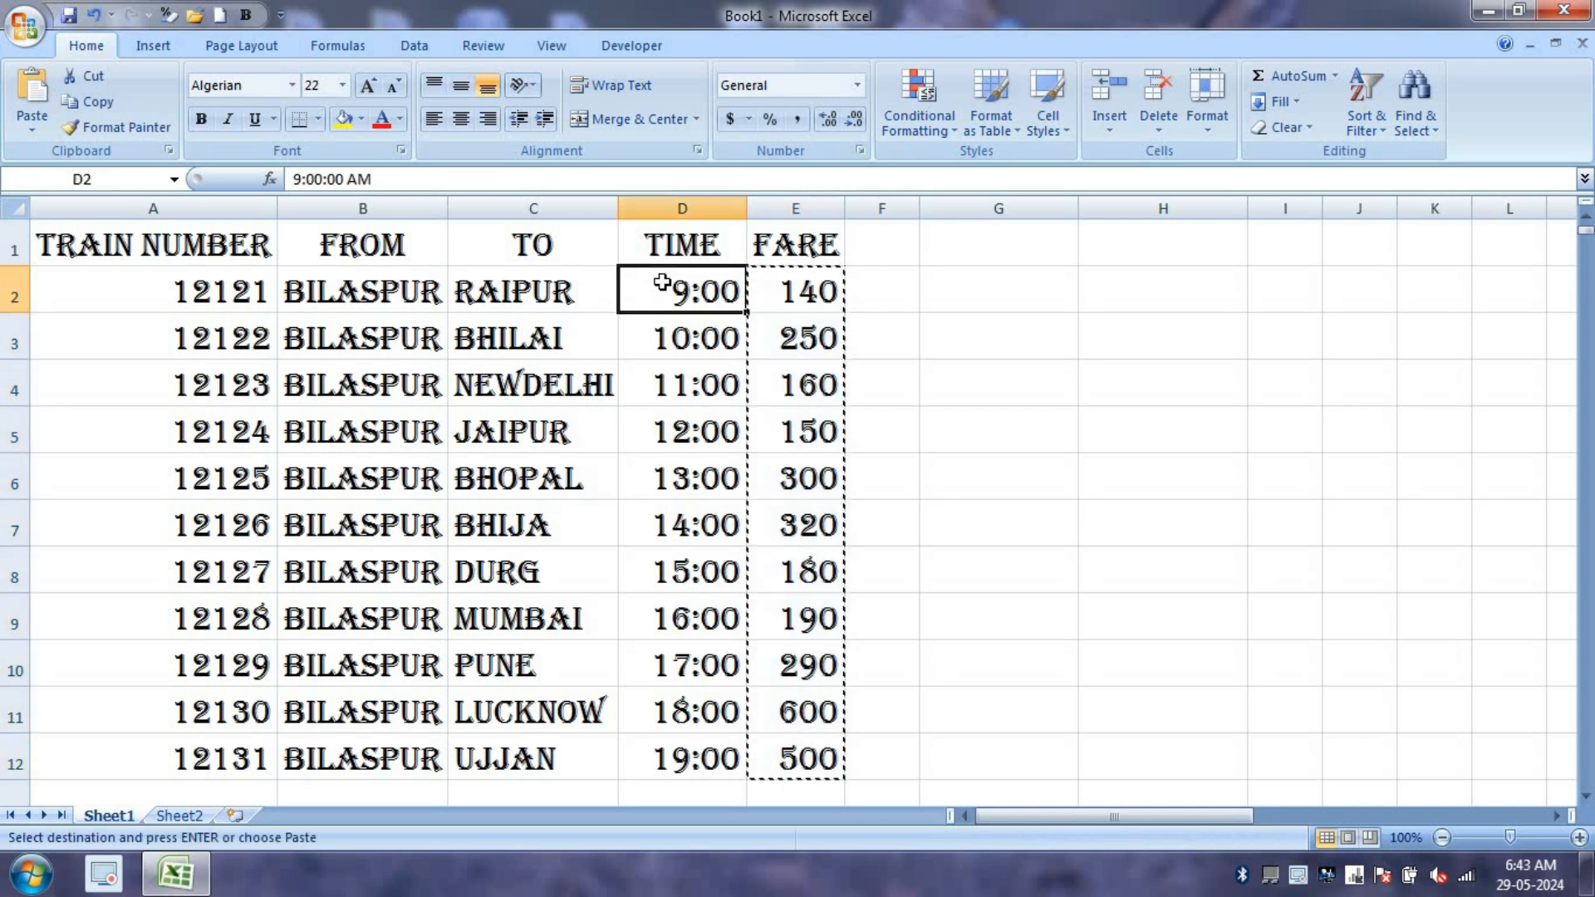
{"action": "key", "text": "ctrl+v"}
Enter 9AM, 10AM and 11AM in D2:D4 and fill the pattern down to D12
{"action": "left_click", "coordinate": [712, 291]}
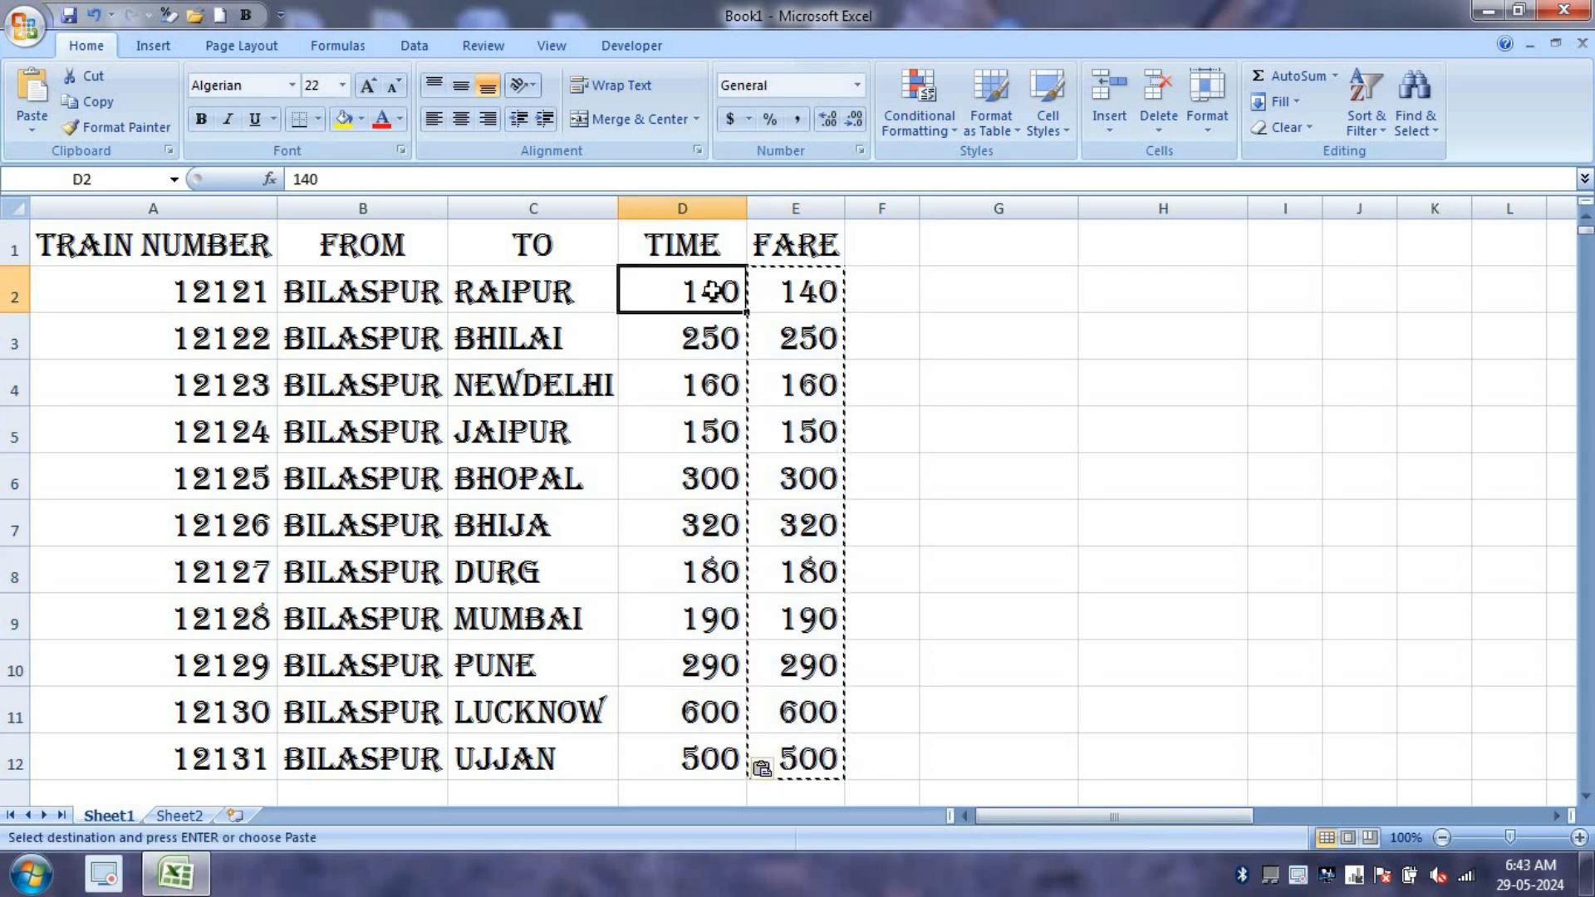
{"action": "type", "text": "9AM"}
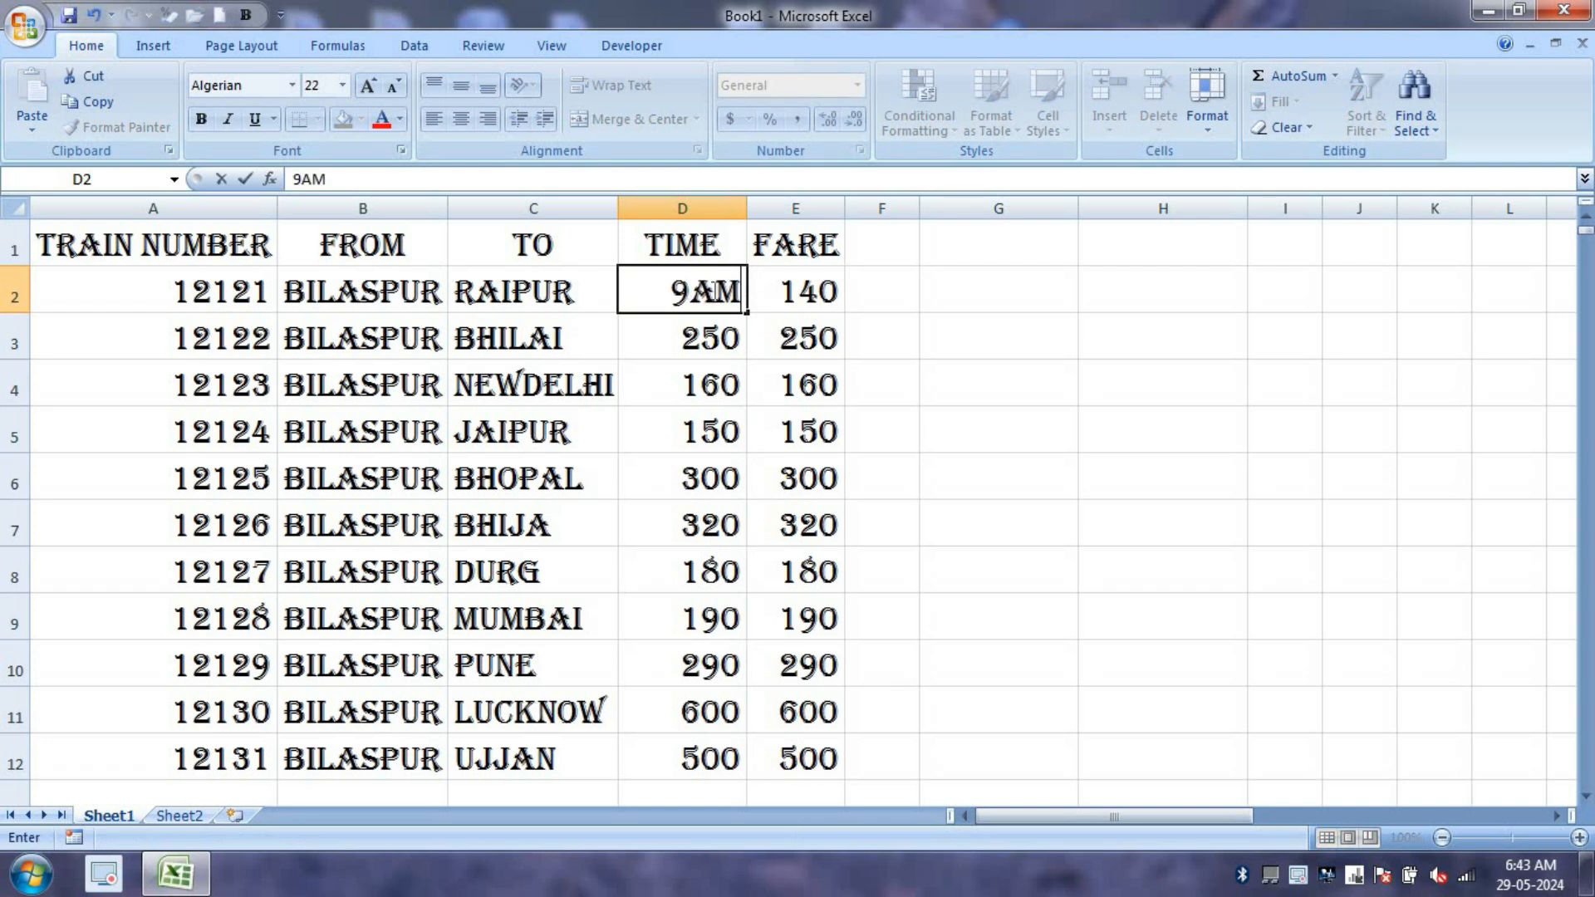
{"action": "key", "text": "Return"}
{"action": "type", "text": "10AM"}
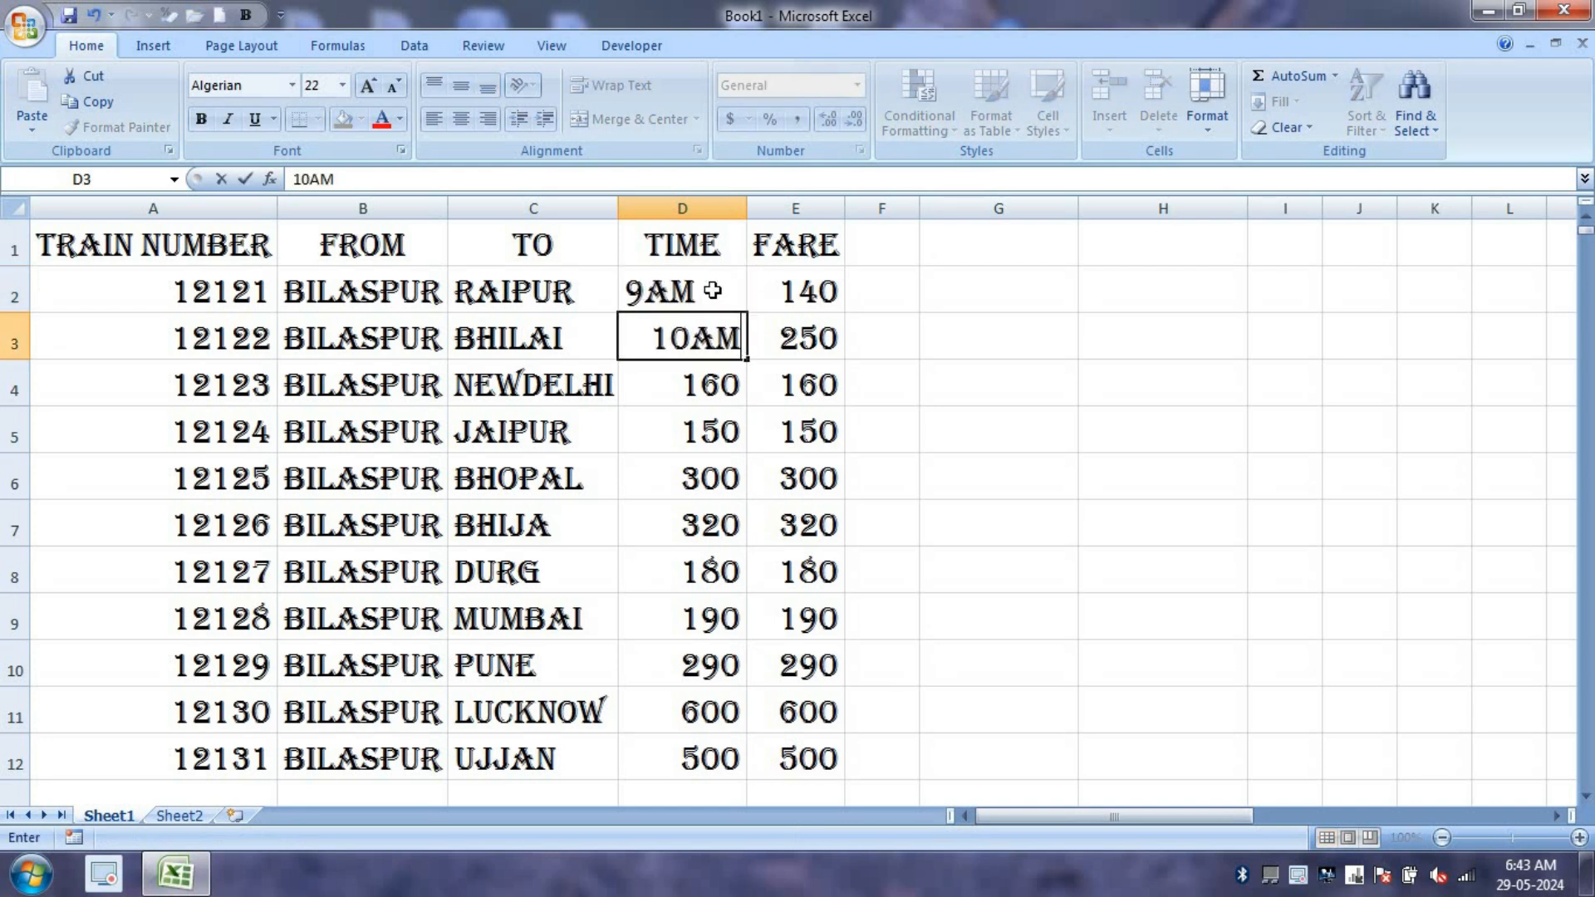
{"action": "key", "text": "Return"}
{"action": "type", "text": "11"}
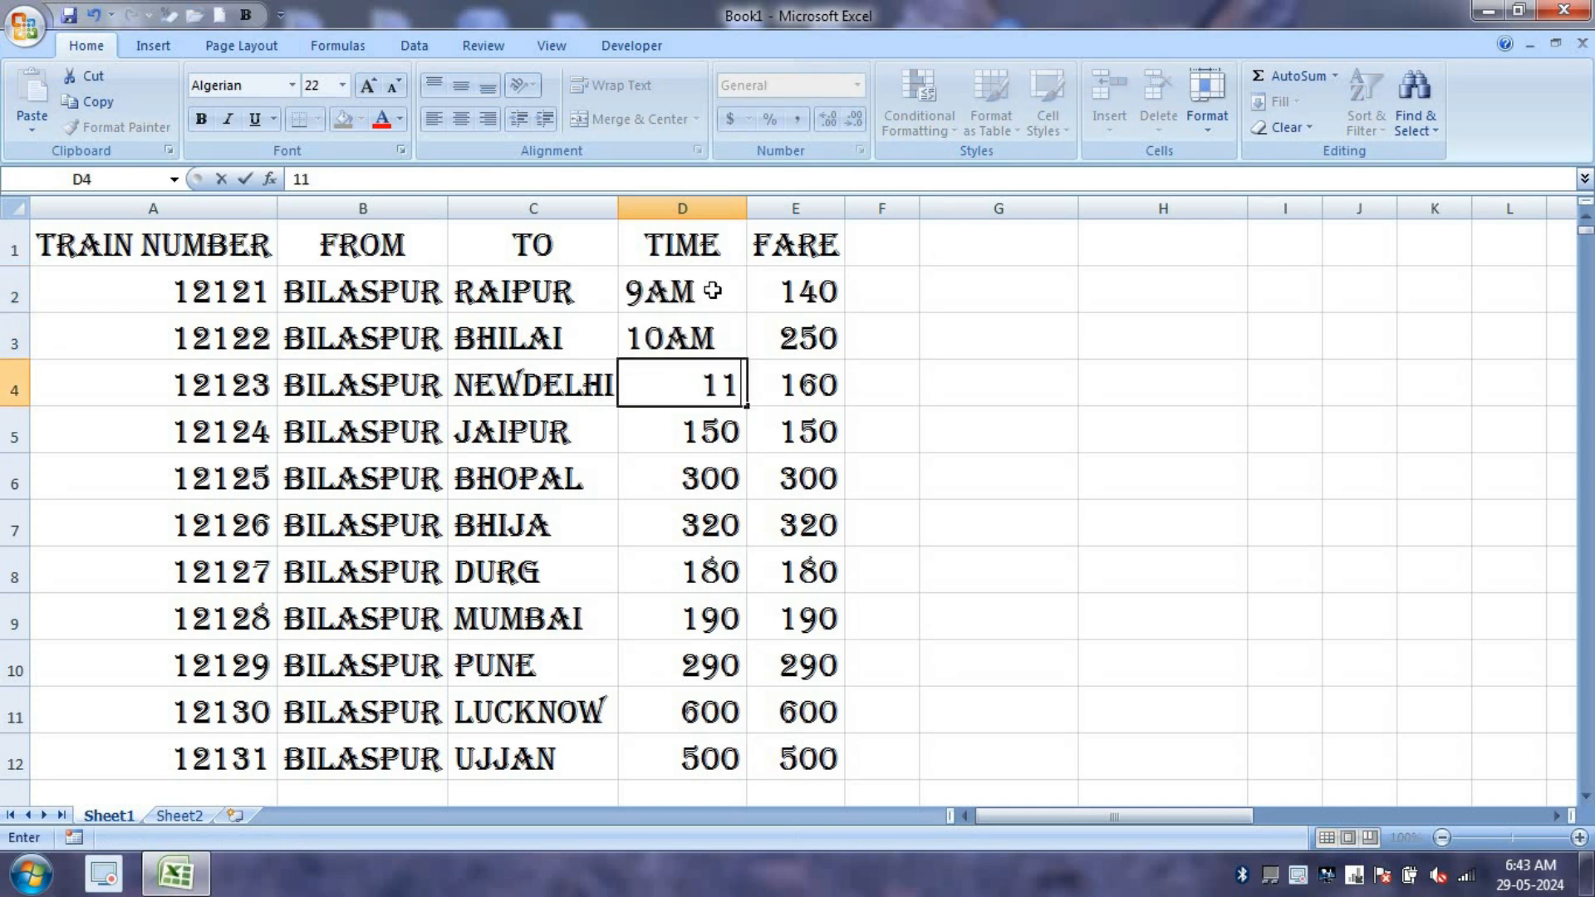
{"action": "type", "text": "AM"}
{"action": "left_click_drag", "start_coordinate": [745, 288], "coordinate": [731, 760]}
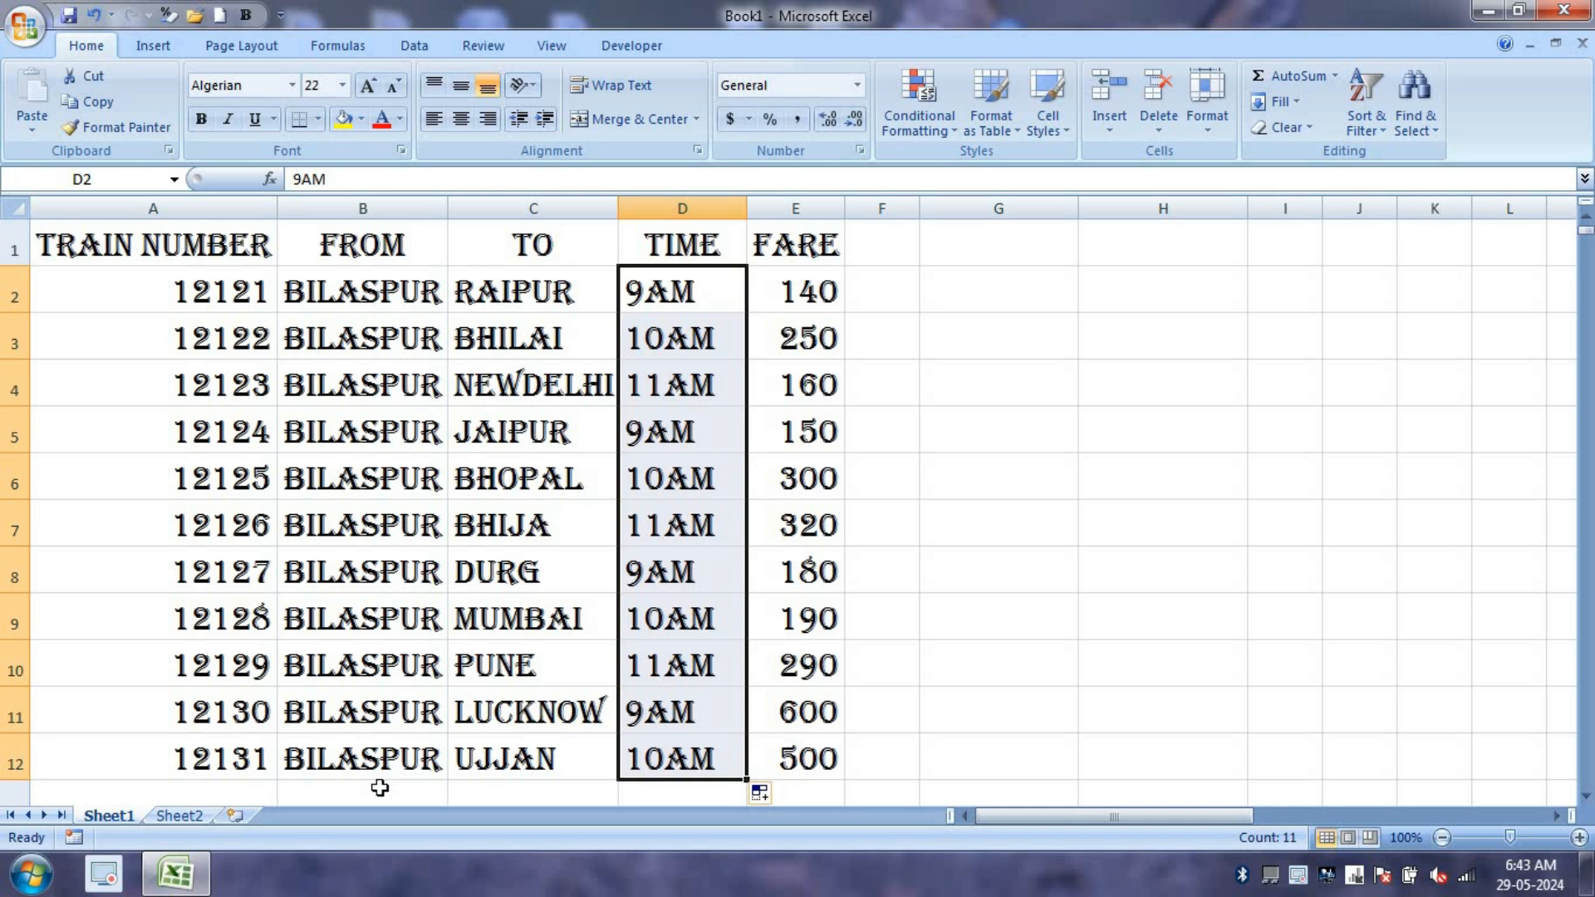
Choose FARE as the option in cell BM2 on Sheet2
{"action": "left_click", "coordinate": [180, 815]}
{"action": "left_click", "coordinate": [403, 299]}
{"action": "left_click", "coordinate": [551, 301]}
{"action": "left_click", "coordinate": [462, 361]}
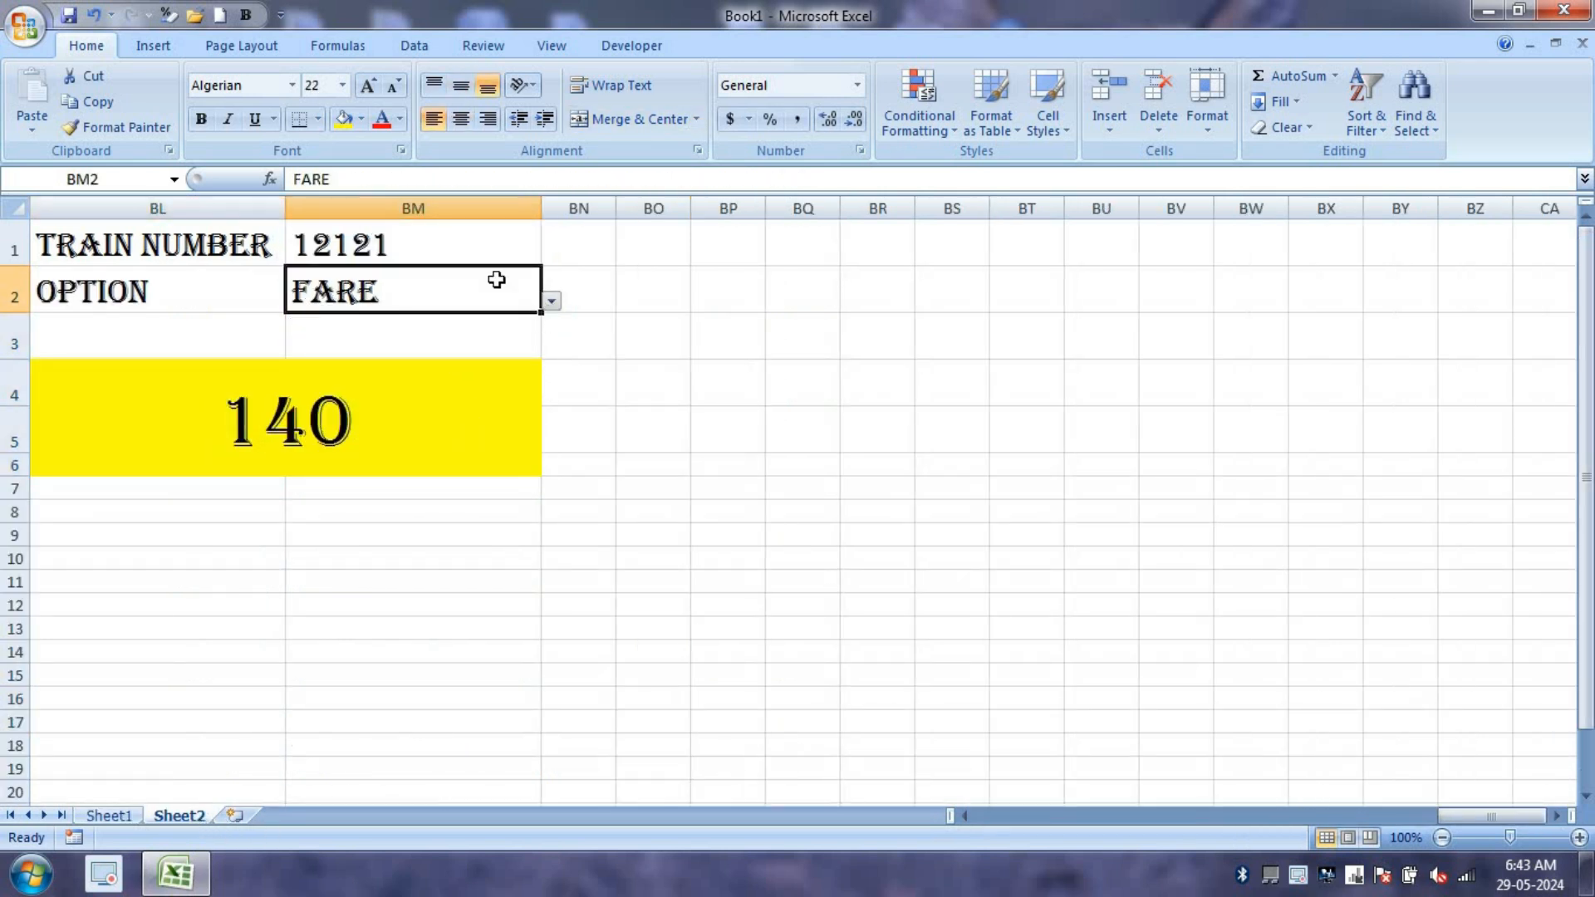
Set the train number in BM1 to 12125
{"action": "left_click", "coordinate": [459, 255]}
{"action": "type", "text": "12"}
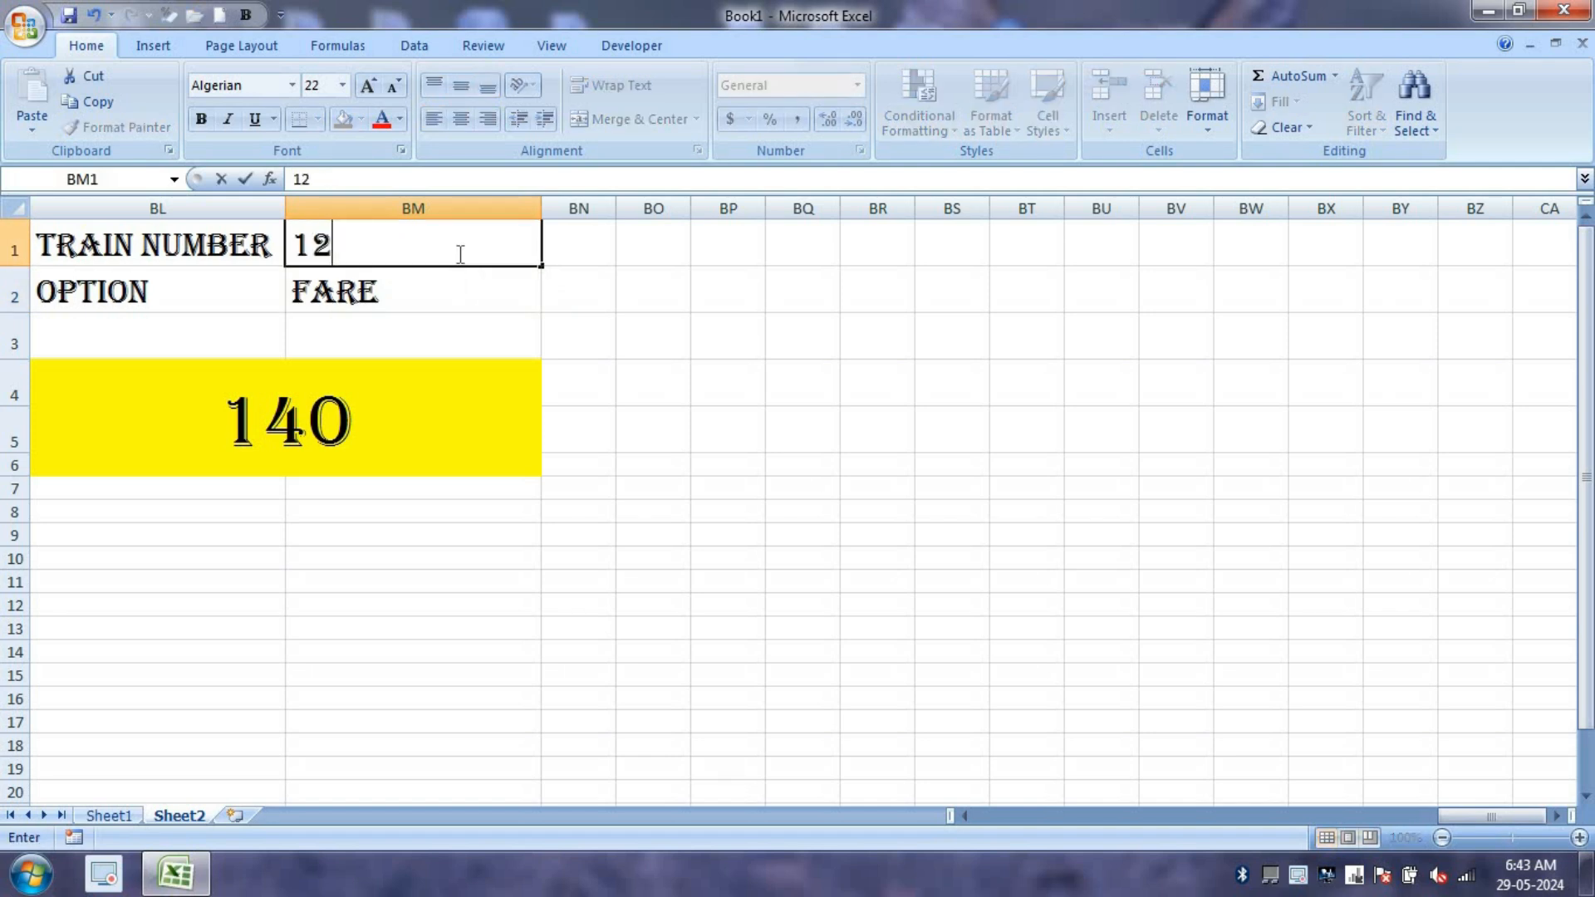
{"action": "type", "text": "125"}
{"action": "key", "text": "Return"}
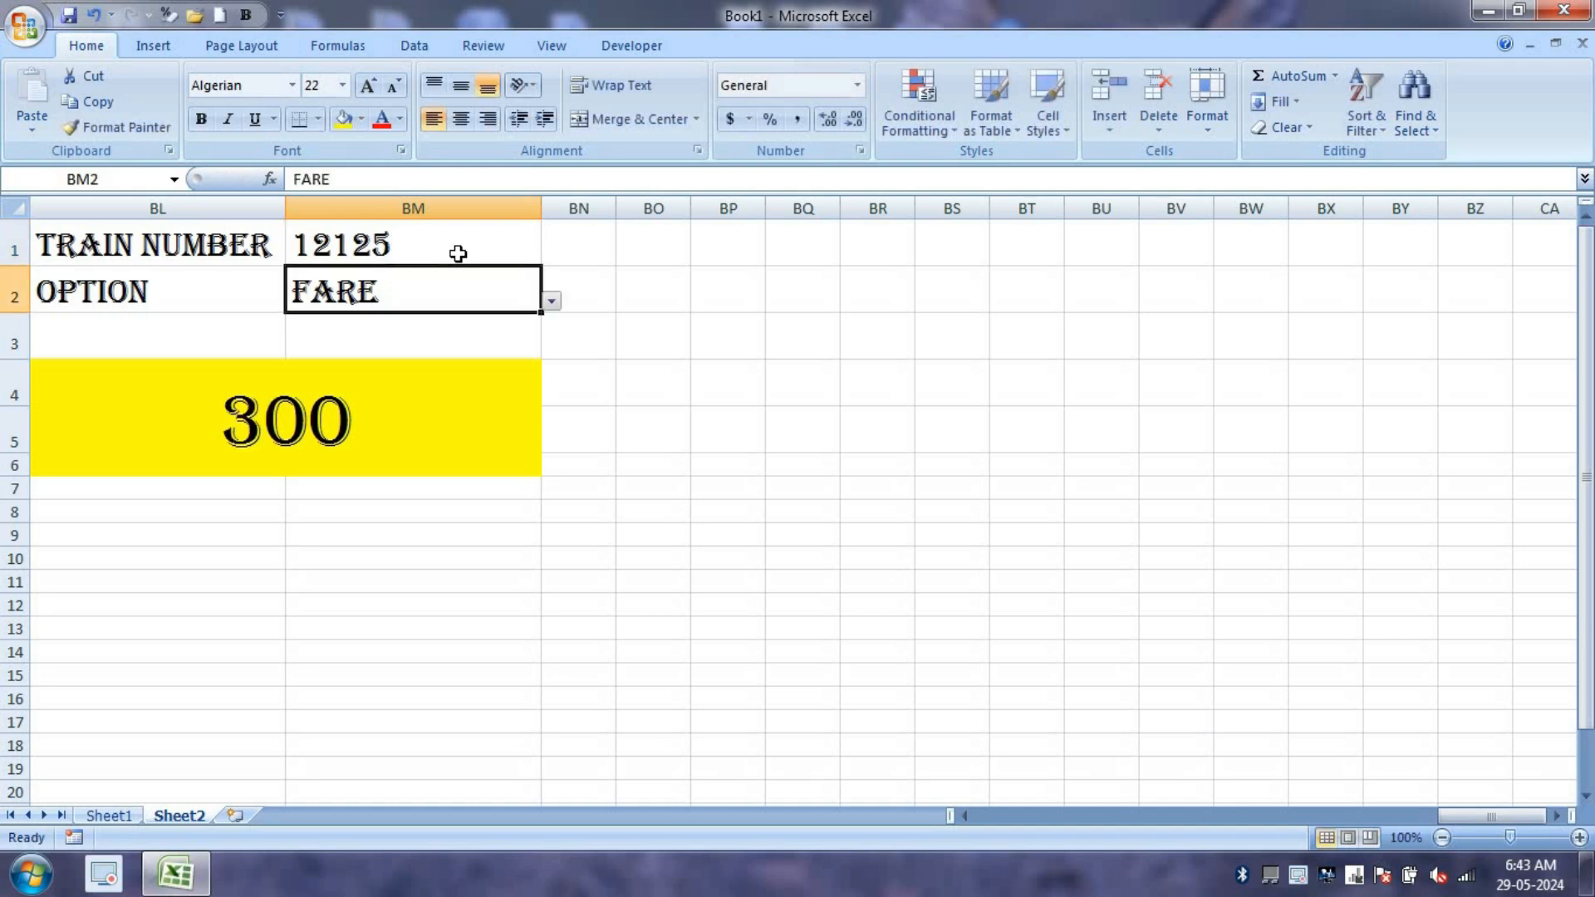
Test the lookup for train 12125 by choosing FROM, TO, TIME and FARE in turn as the option
{"action": "left_click", "coordinate": [553, 301]}
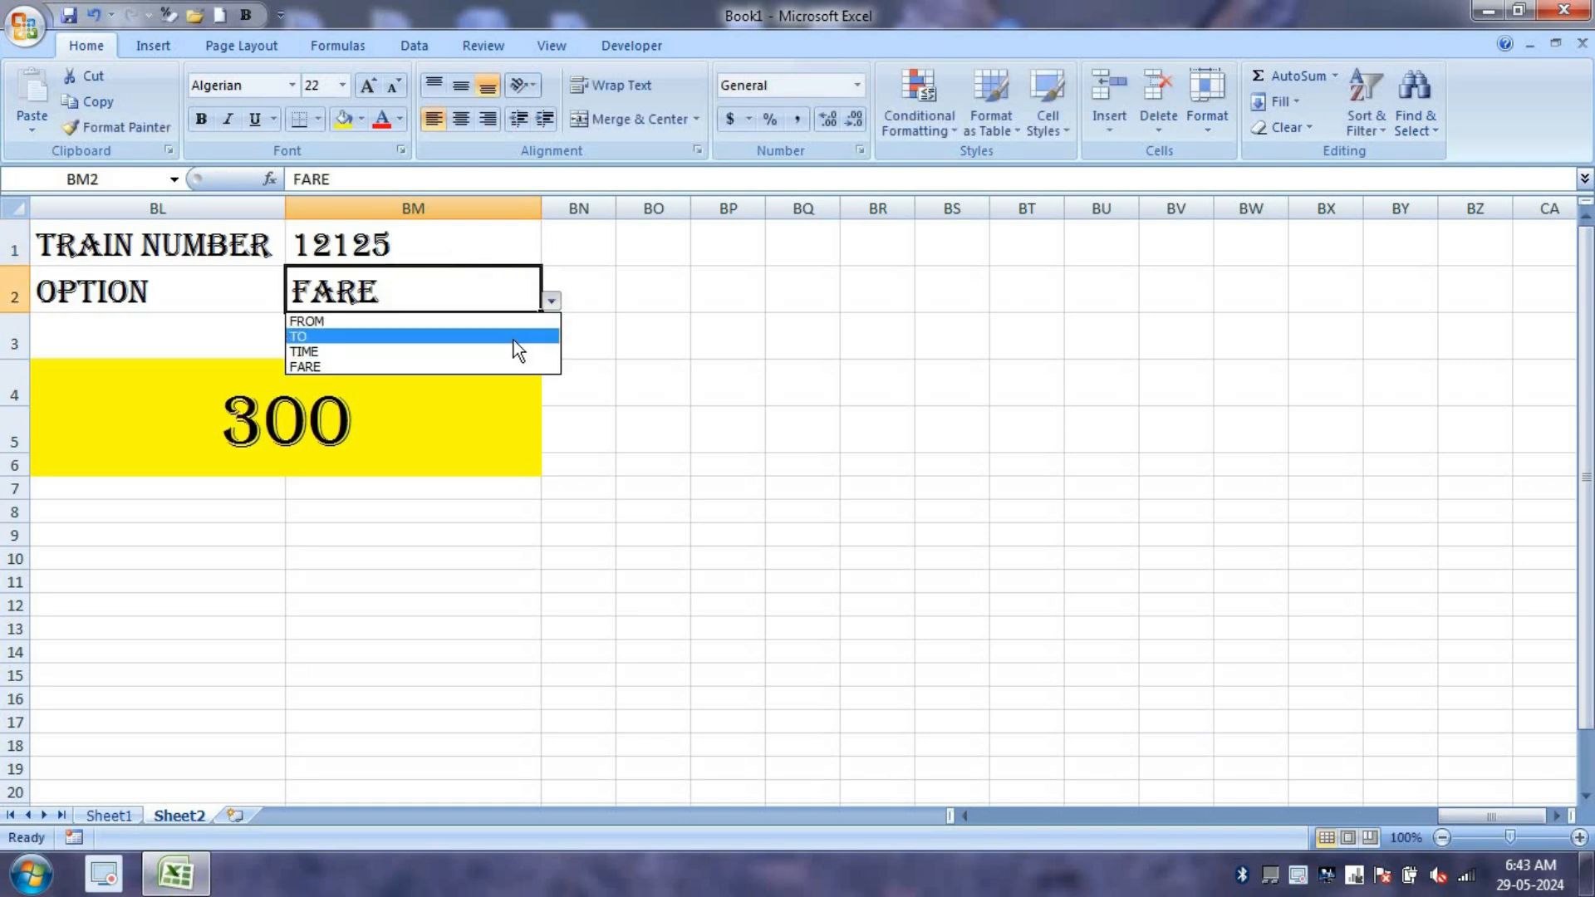
{"action": "left_click", "coordinate": [516, 318]}
{"action": "left_click", "coordinate": [553, 302]}
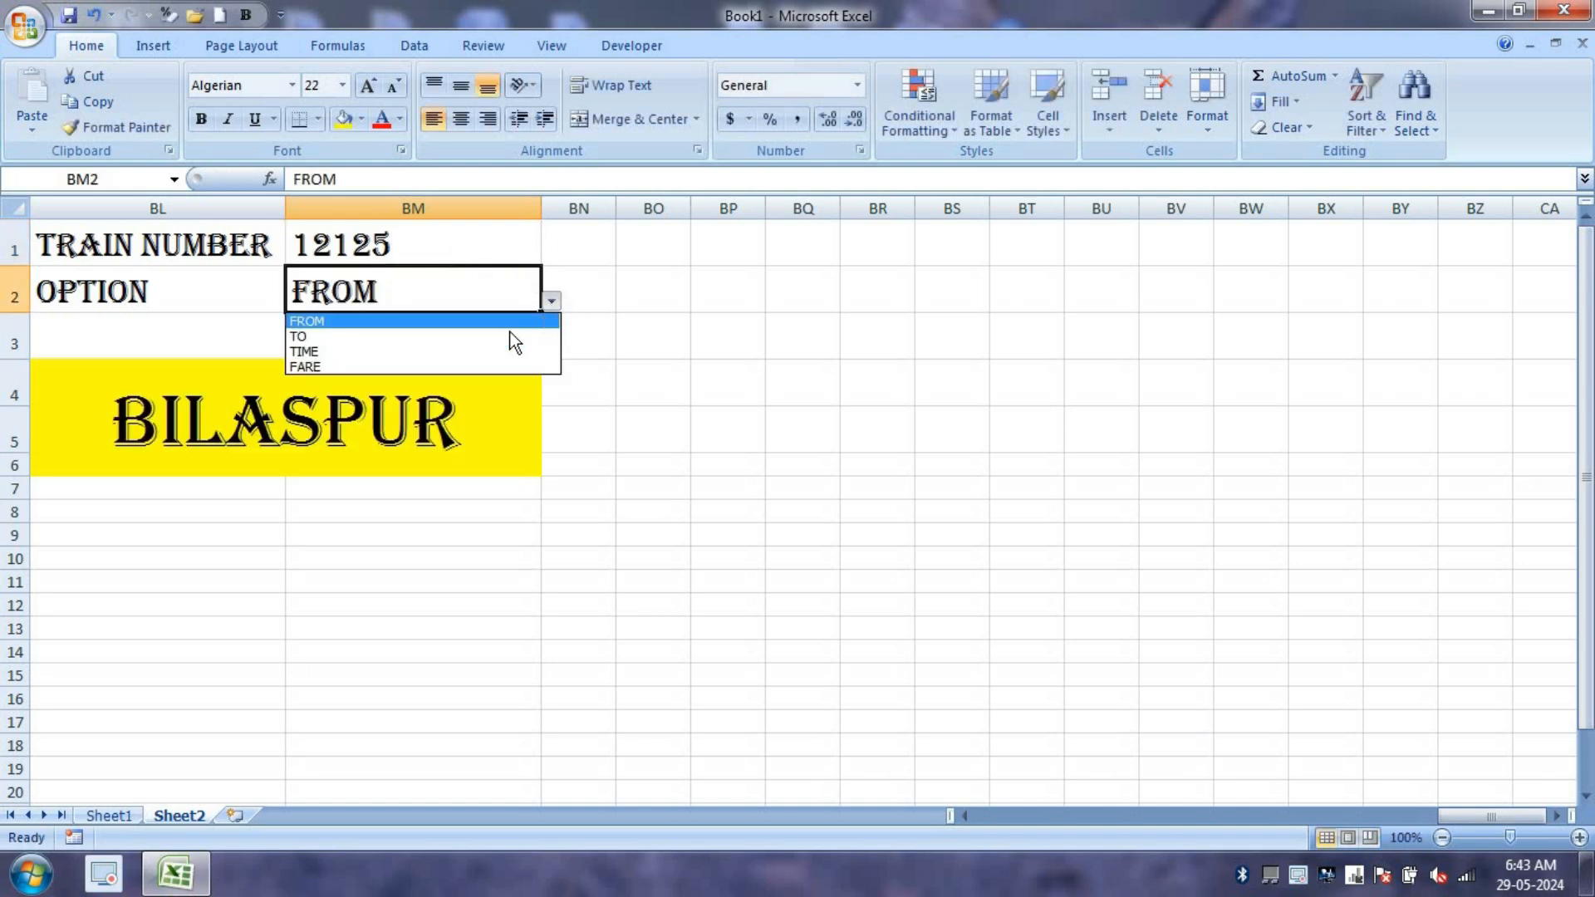
{"action": "left_click", "coordinate": [509, 336]}
{"action": "left_click", "coordinate": [553, 302]}
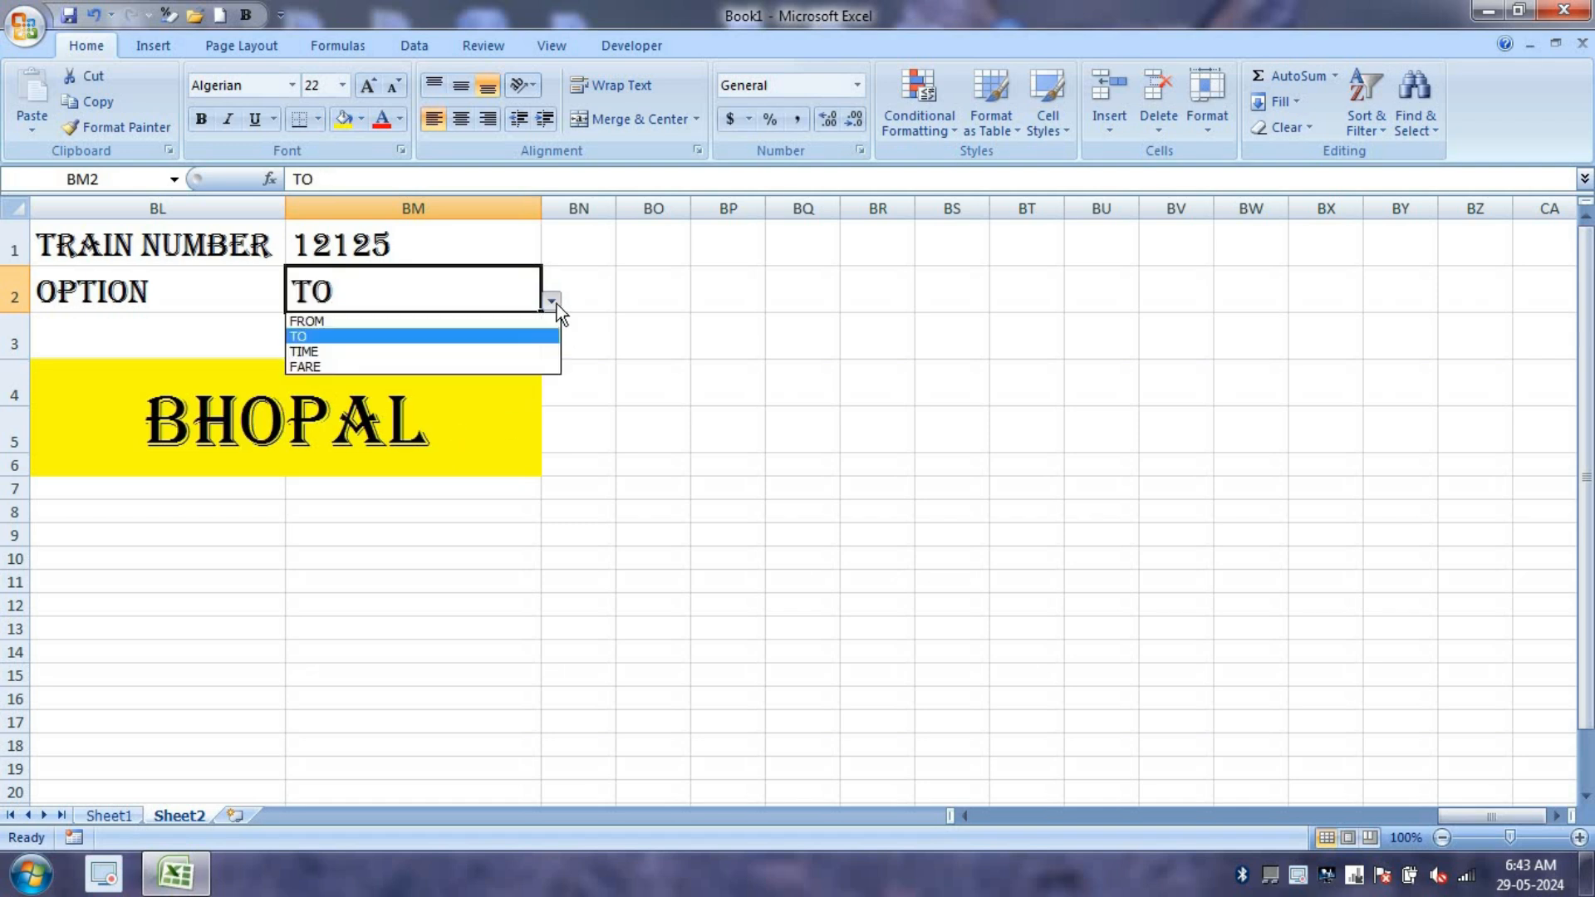
{"action": "left_click", "coordinate": [477, 352]}
{"action": "left_click", "coordinate": [551, 301]}
{"action": "left_click", "coordinate": [491, 367]}
{"action": "left_click", "coordinate": [391, 423]}
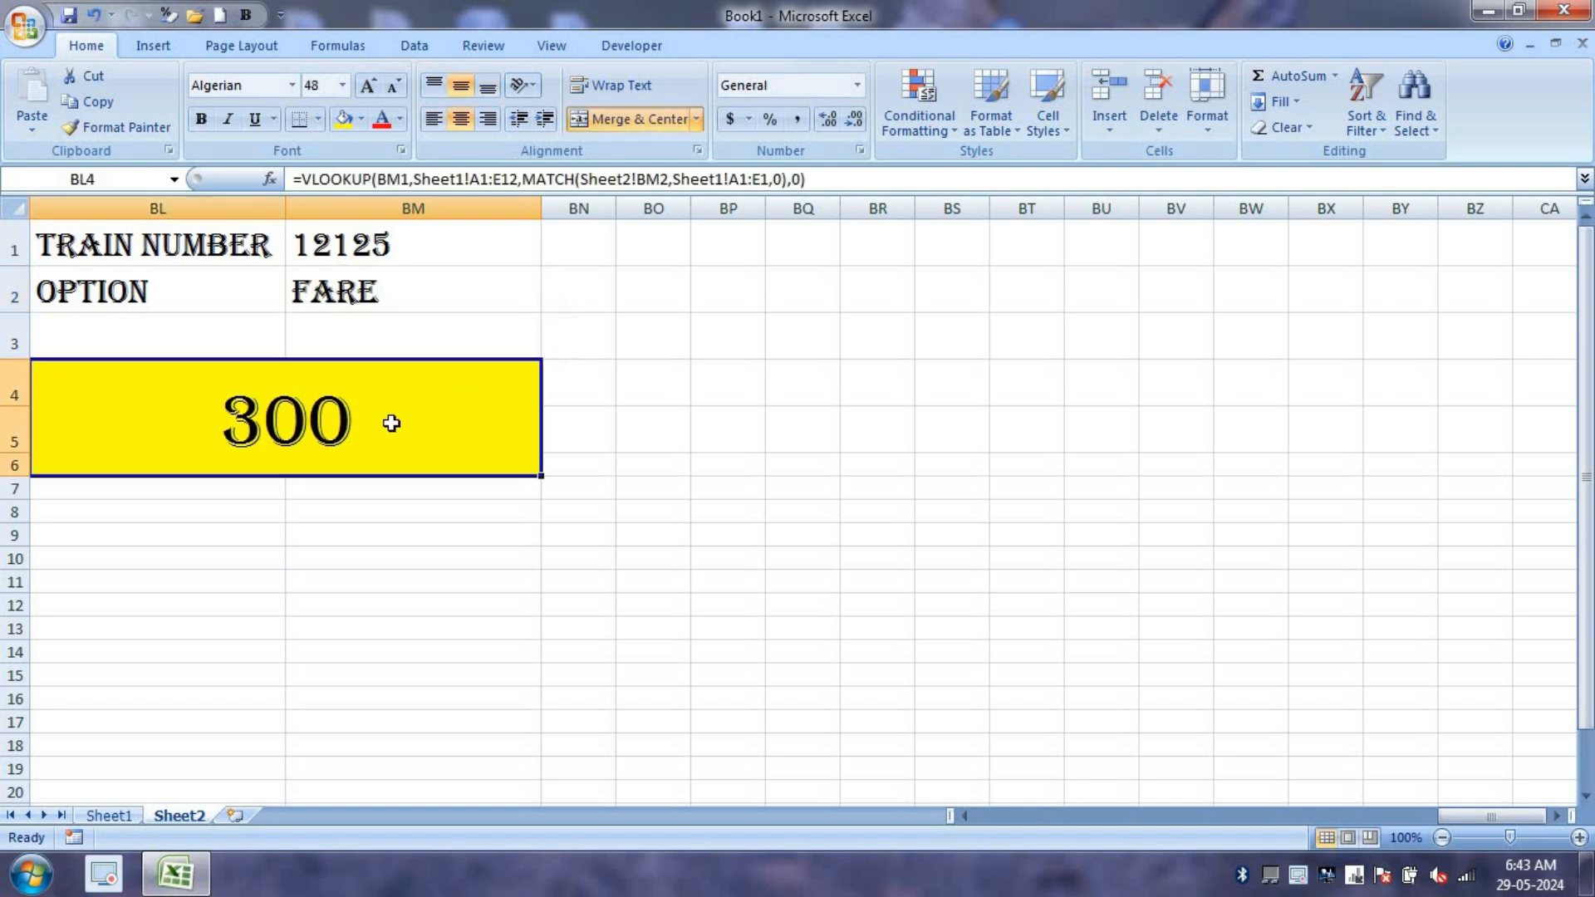
{"action": "left_click_drag", "start_coordinate": [150, 232], "coordinate": [487, 462]}
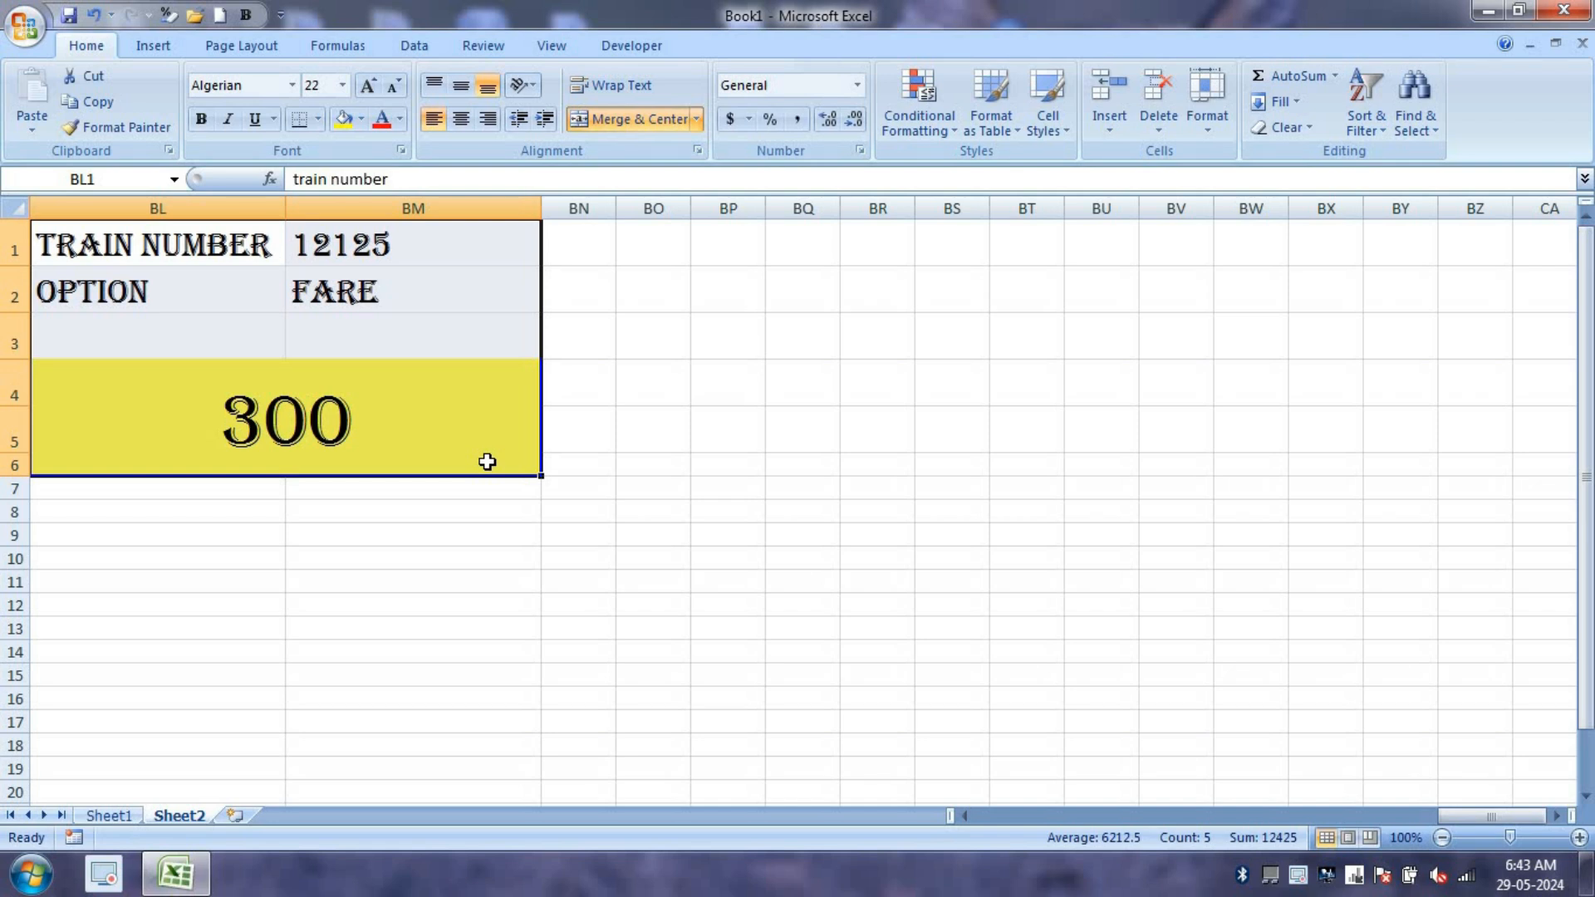
{"action": "left_click", "coordinate": [487, 462]}
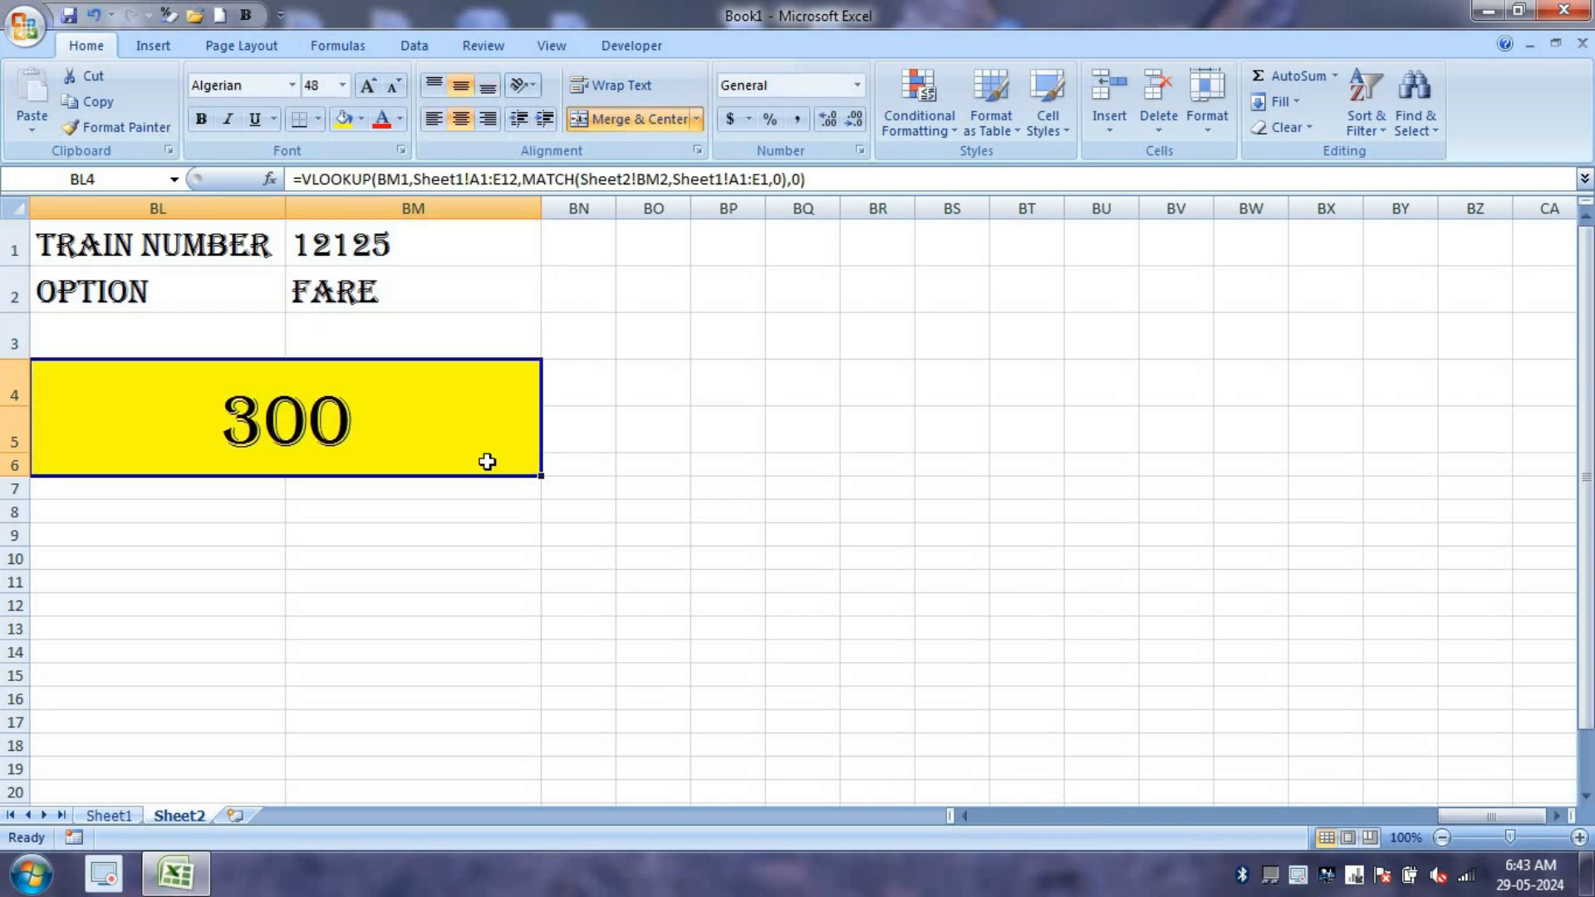